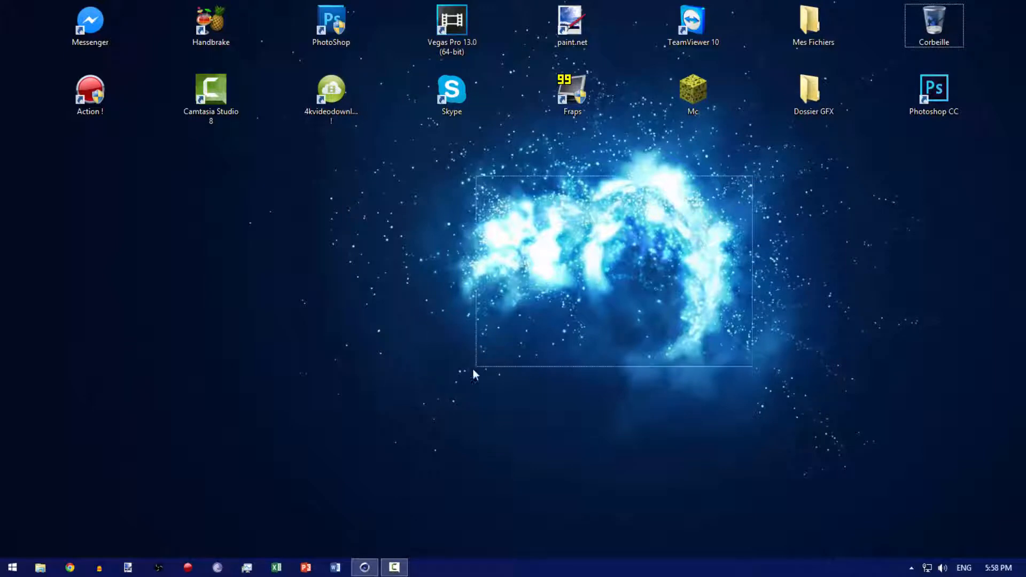
Step: Switch to Cinema 4D and look over the FMR 5.0 Minecraft character rig in the perspective view
{"action": "left_click_drag", "start_coordinate": [473, 369], "coordinate": [262, 461]}
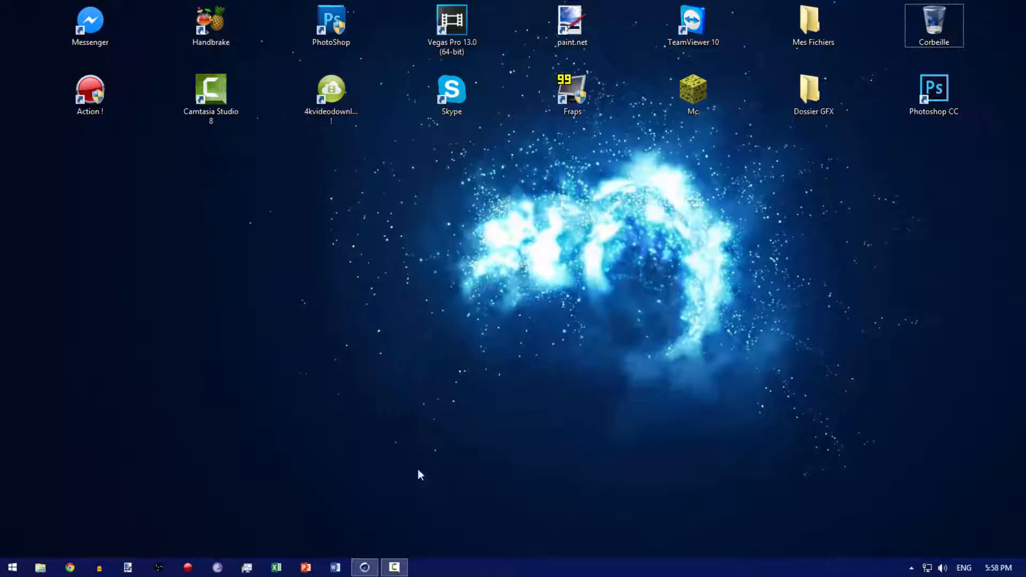
{"action": "left_click", "coordinate": [365, 568]}
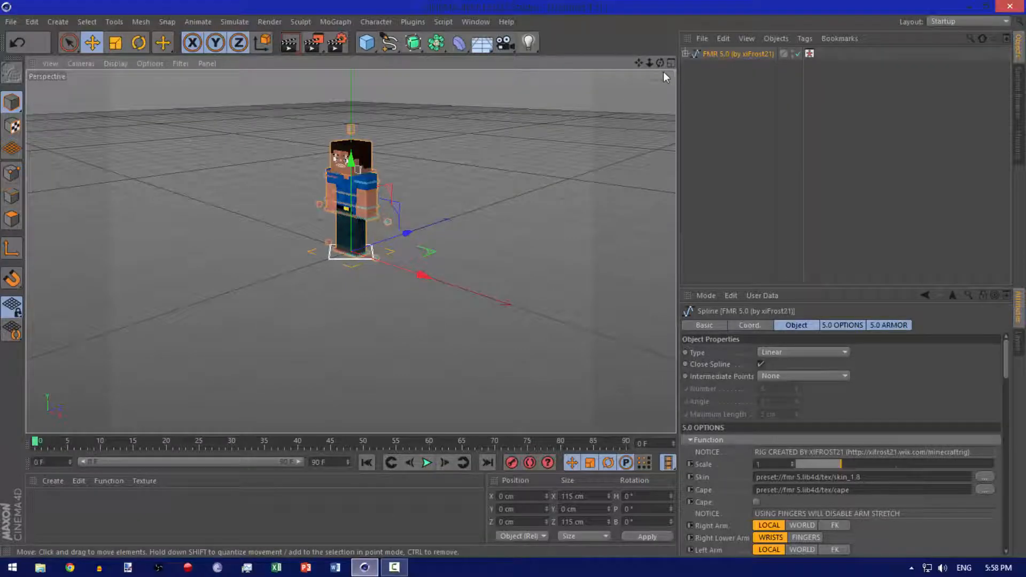
{"action": "left_click_drag", "start_coordinate": [660, 63], "coordinate": [487, 390]}
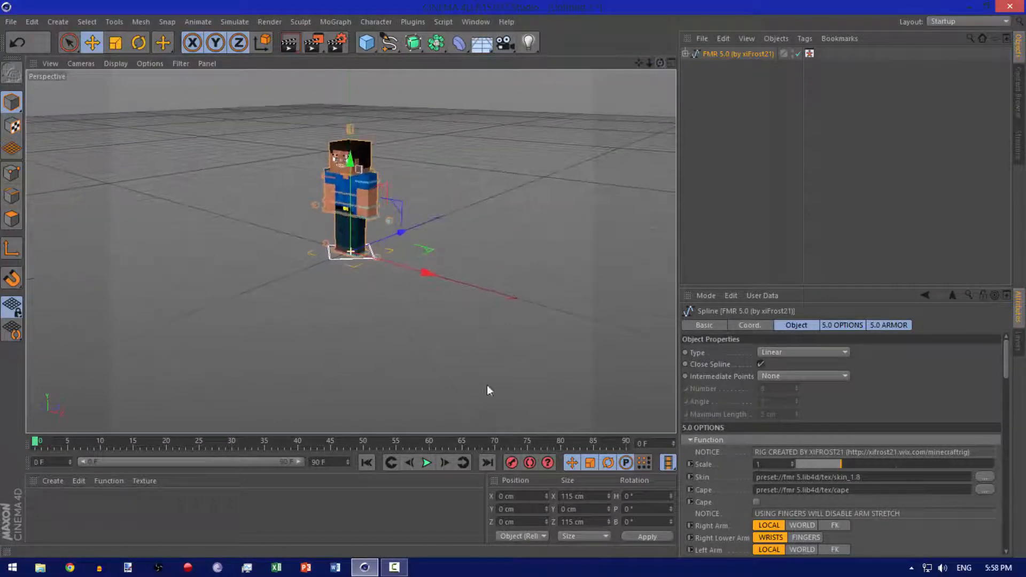
{"action": "left_click", "coordinate": [376, 572]}
{"action": "left_click", "coordinate": [376, 572]}
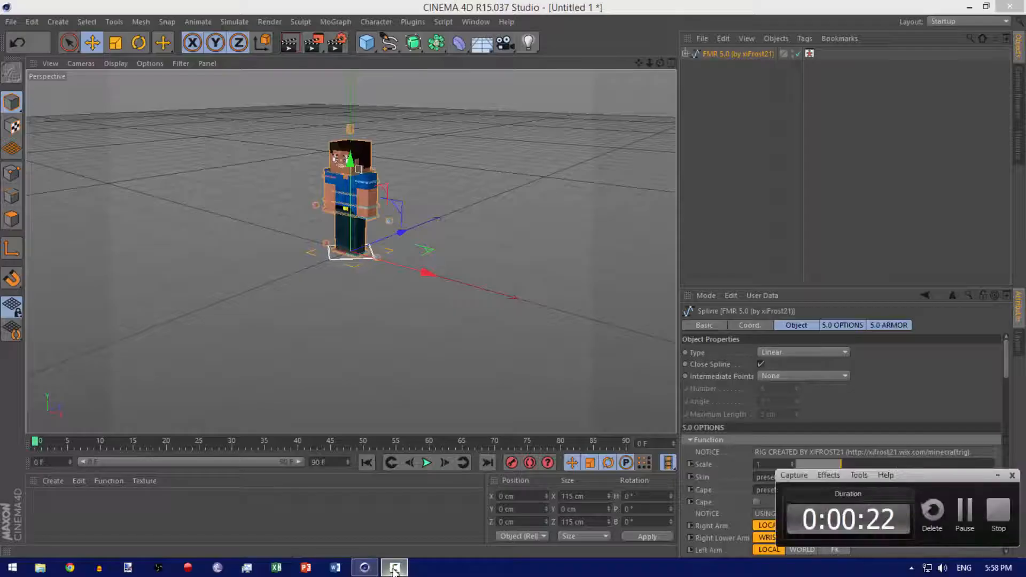
{"action": "left_click_drag", "start_coordinate": [660, 63], "coordinate": [684, 54]}
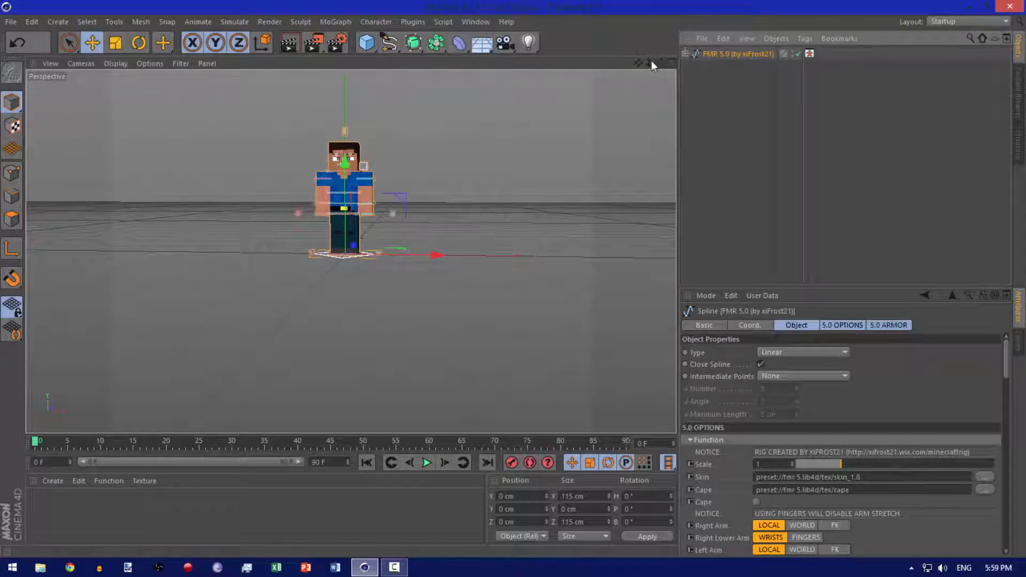
{"action": "left_click_drag", "start_coordinate": [660, 64], "coordinate": [663, 181]}
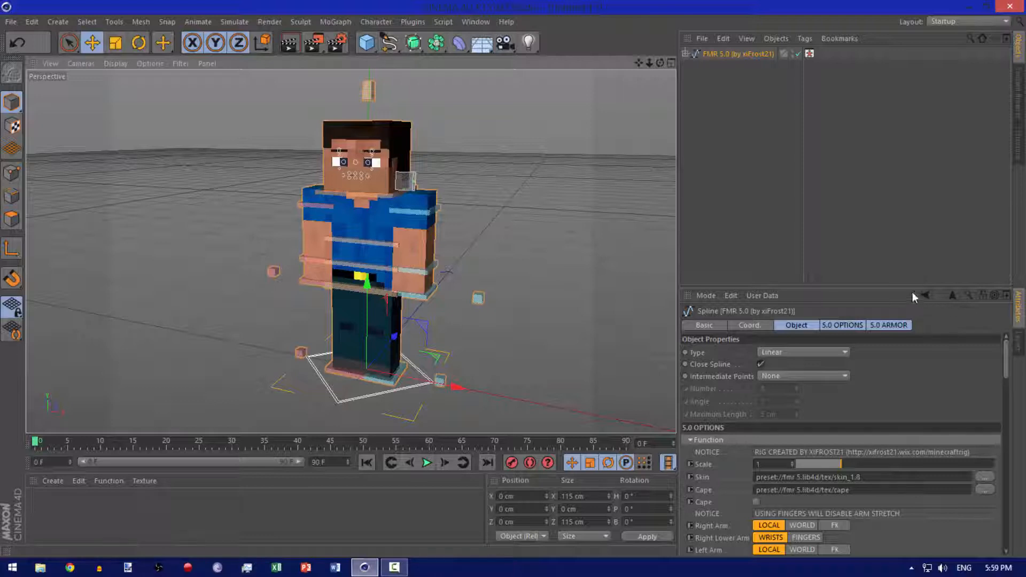
Step: Load the 4 KB Skin Blue image from Dossier GFX > Mes logo a moi > v1 as the rig's skin
{"action": "left_click_drag", "start_coordinate": [907, 286], "coordinate": [907, 150]}
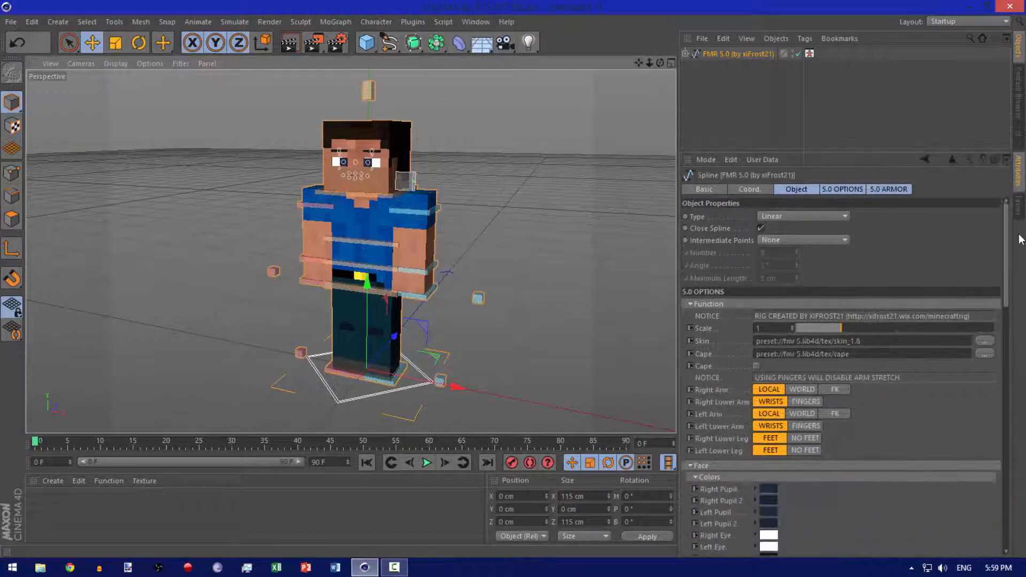
{"action": "scroll", "coordinate": [999, 267], "scroll_direction": "down", "scroll_amount": 2}
{"action": "left_click", "coordinate": [989, 305]}
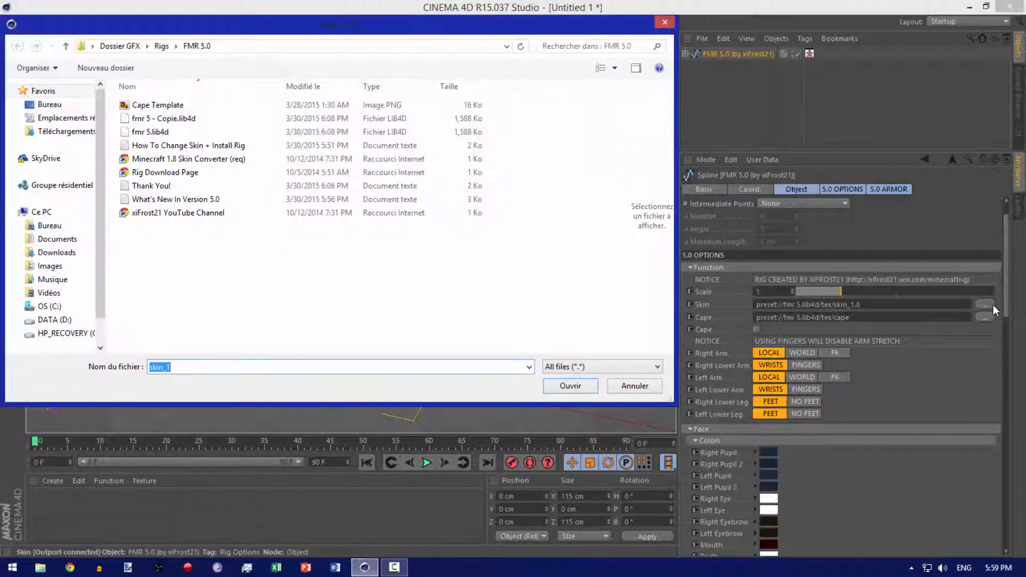
{"action": "left_click", "coordinate": [49, 104]}
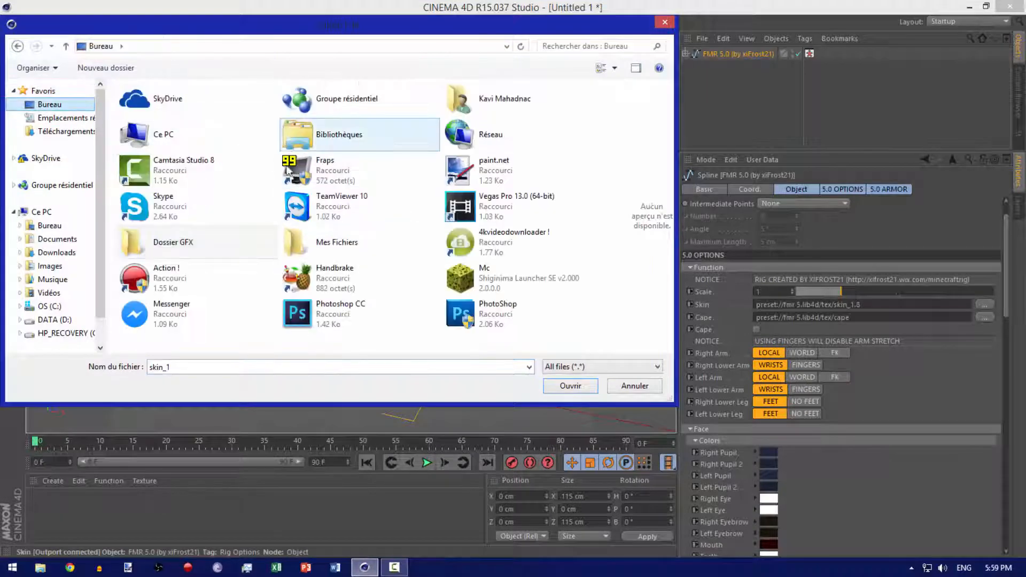
{"action": "double_click", "coordinate": [226, 249]}
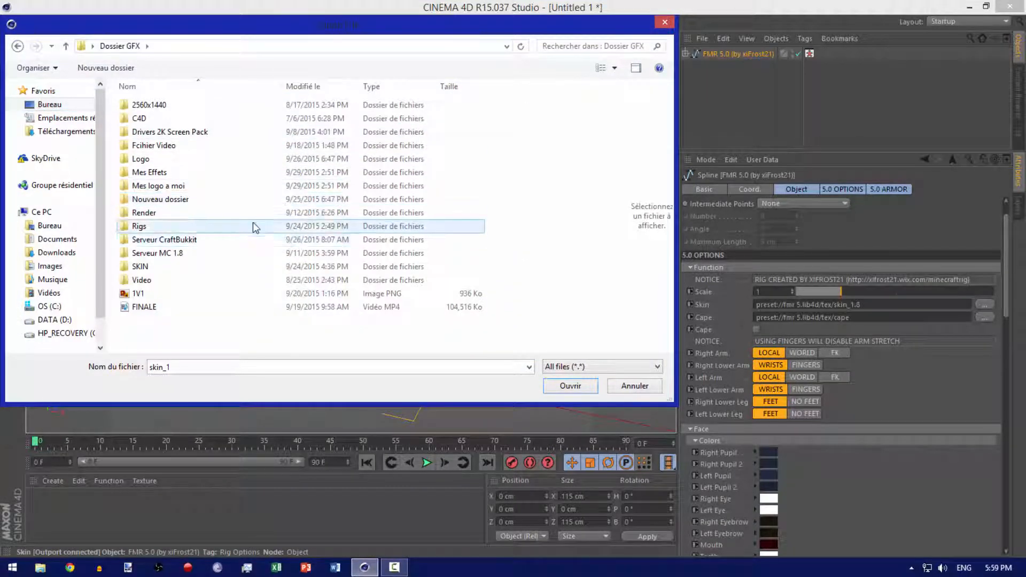
{"action": "double_click", "coordinate": [209, 185]}
{"action": "double_click", "coordinate": [207, 107]}
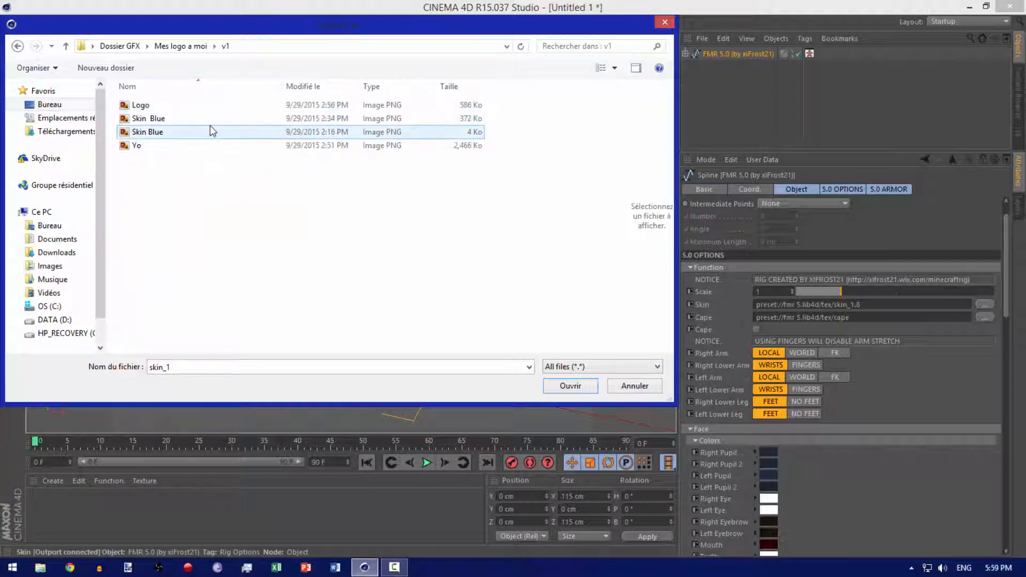
{"action": "double_click", "coordinate": [217, 131]}
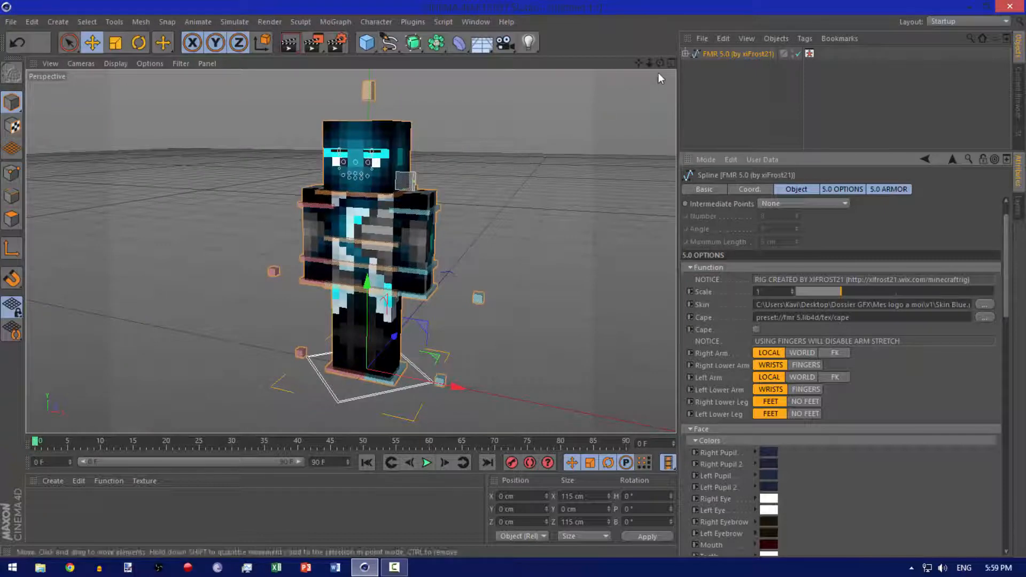
Step: Turn off the rig's right eye, left eye, mouth, pupils, eyebrows and teeth in the face options
{"action": "mouse_move", "coordinate": [660, 63]}
{"action": "left_mouse_down"}
{"action": "mouse_move", "coordinate": [682, 63]}
{"action": "mouse_move", "coordinate": [655, 46]}
{"action": "mouse_move", "coordinate": [678, 54]}
{"action": "left_mouse_up"}
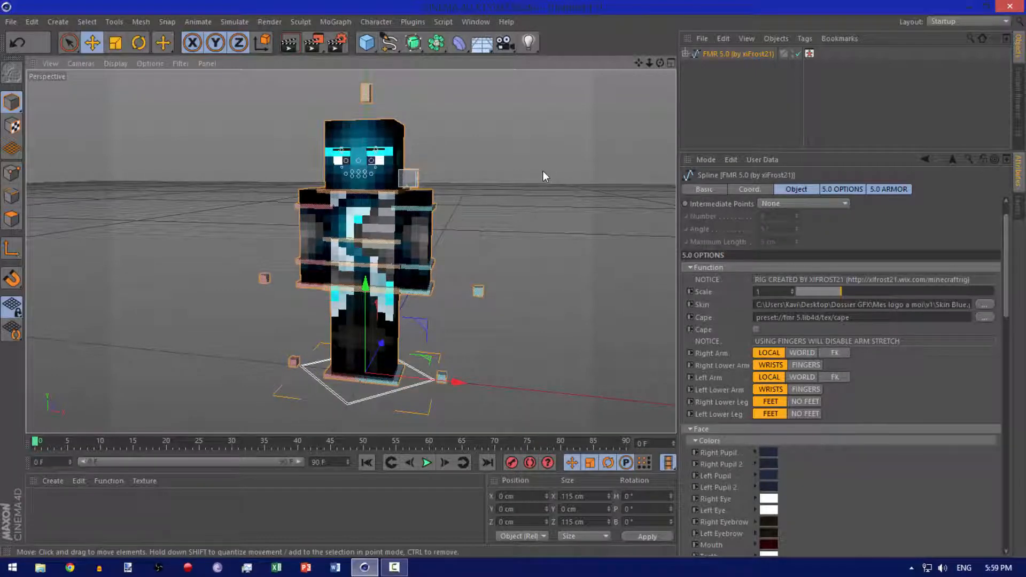
{"action": "left_click_drag", "start_coordinate": [1008, 222], "coordinate": [1012, 313]}
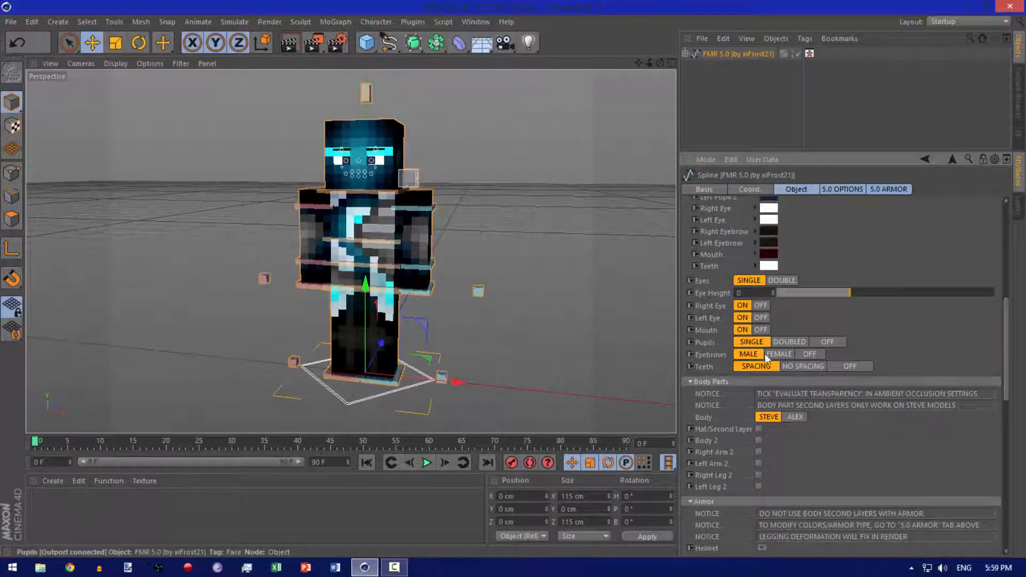
{"action": "left_click", "coordinate": [765, 328]}
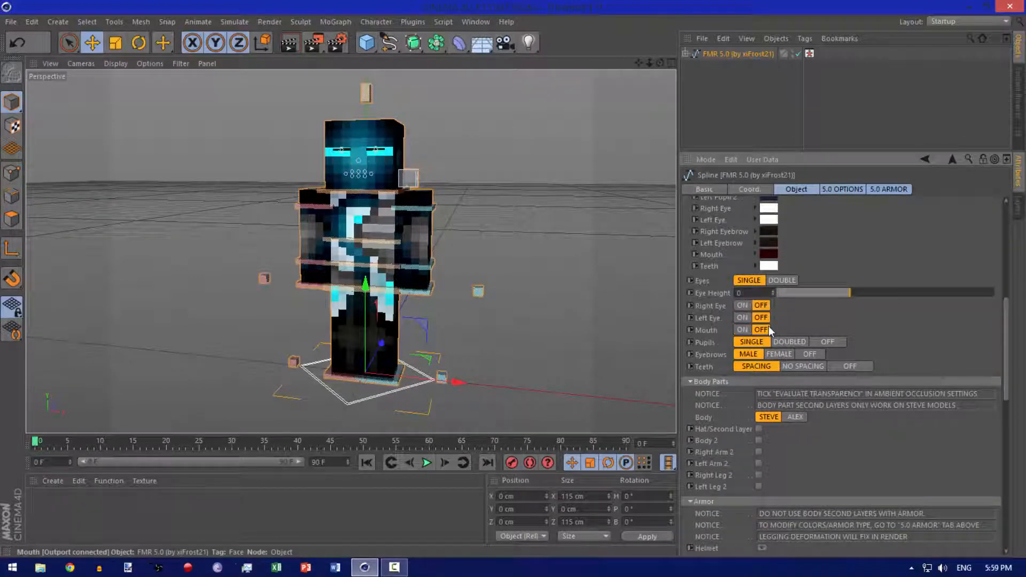
{"action": "left_click", "coordinate": [830, 343]}
{"action": "left_click", "coordinate": [814, 354]}
{"action": "left_click", "coordinate": [851, 365]}
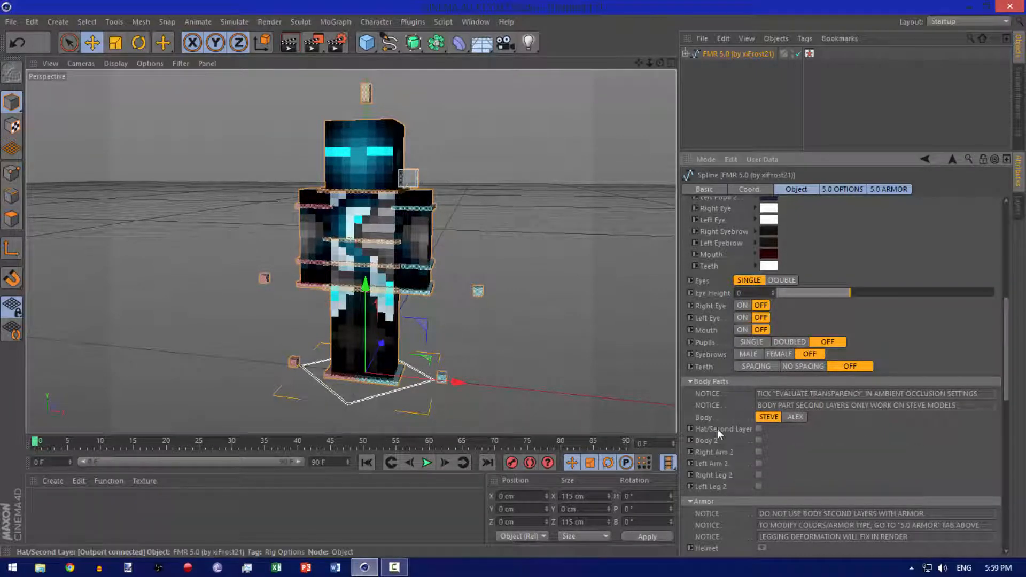
Step: Toggle the rig's Hat/Second Layer body part to compare the head, leaving it enabled
{"action": "left_click", "coordinate": [761, 428]}
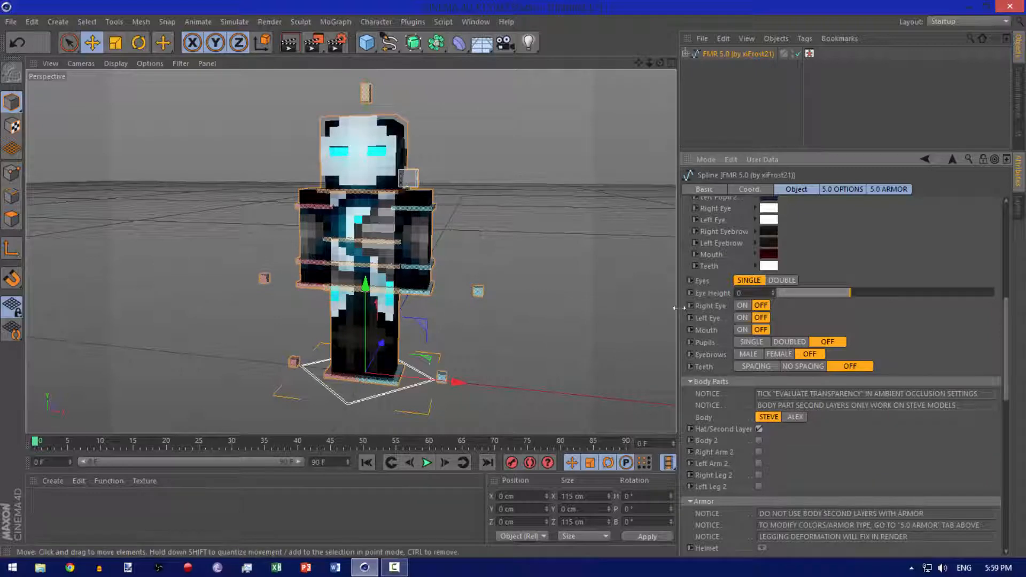
{"action": "left_click", "coordinate": [759, 429]}
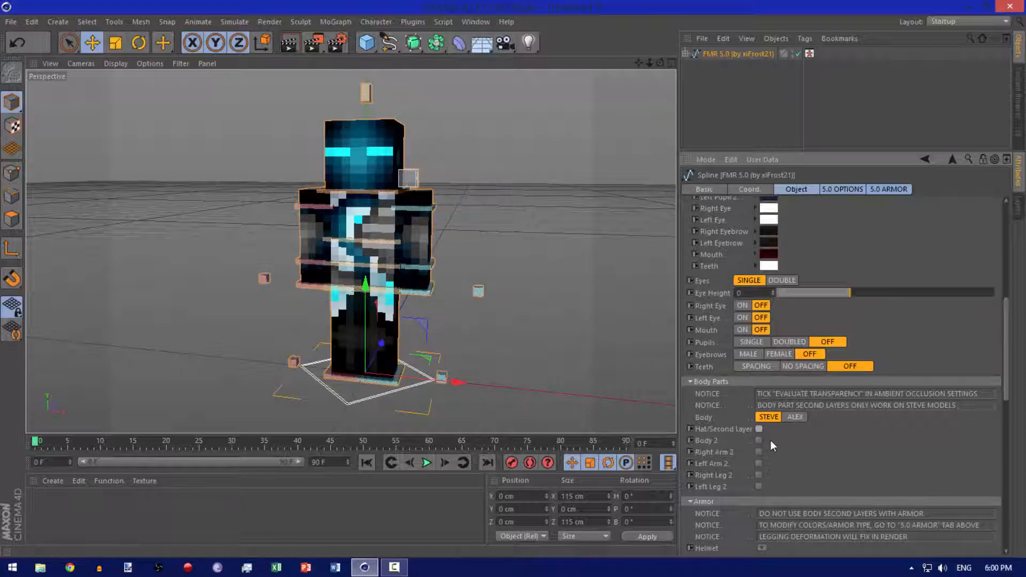
{"action": "left_click", "coordinate": [759, 430]}
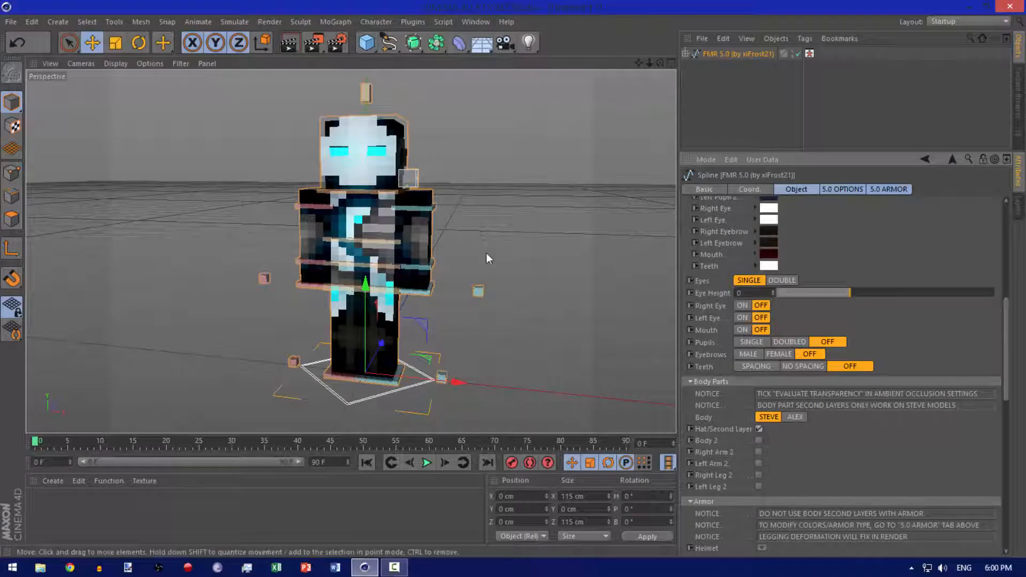
Step: Set the render output to the DVCPRO HD 1080 29.97 film/video preset in the render settings
{"action": "left_click_drag", "start_coordinate": [1007, 350], "coordinate": [1009, 243]}
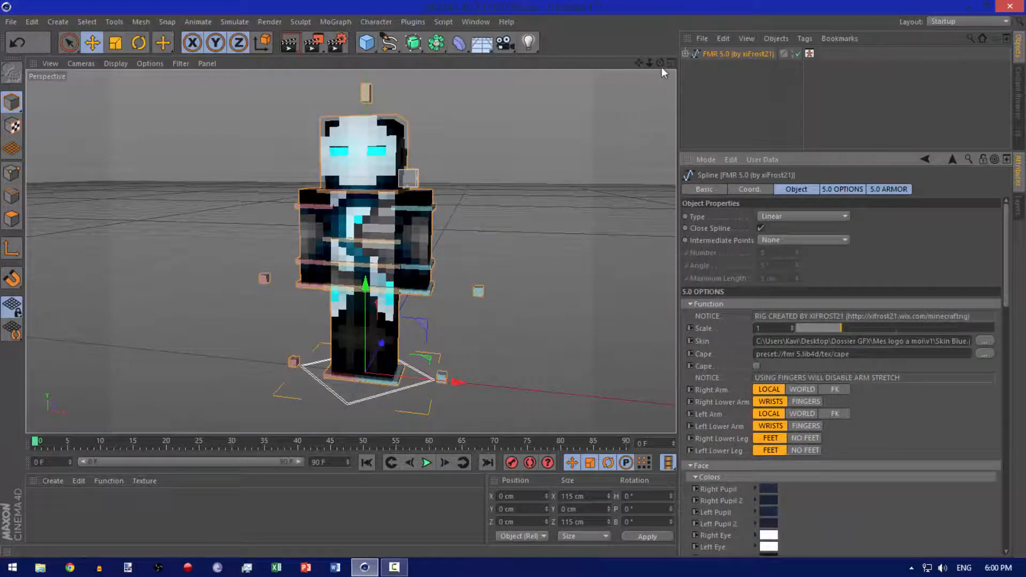
{"action": "left_click_drag", "start_coordinate": [661, 63], "coordinate": [550, 66]}
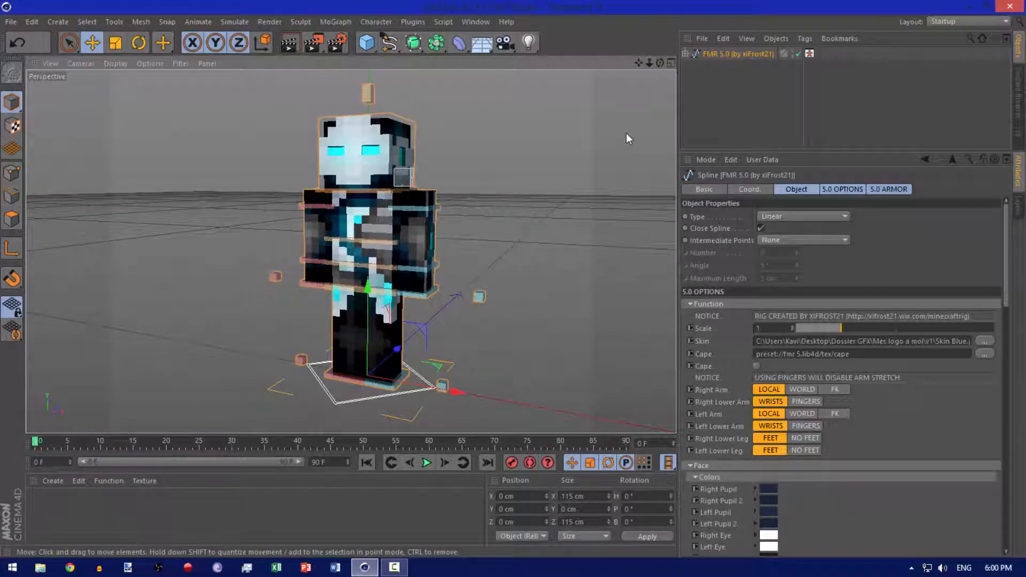
{"action": "left_click", "coordinate": [334, 46]}
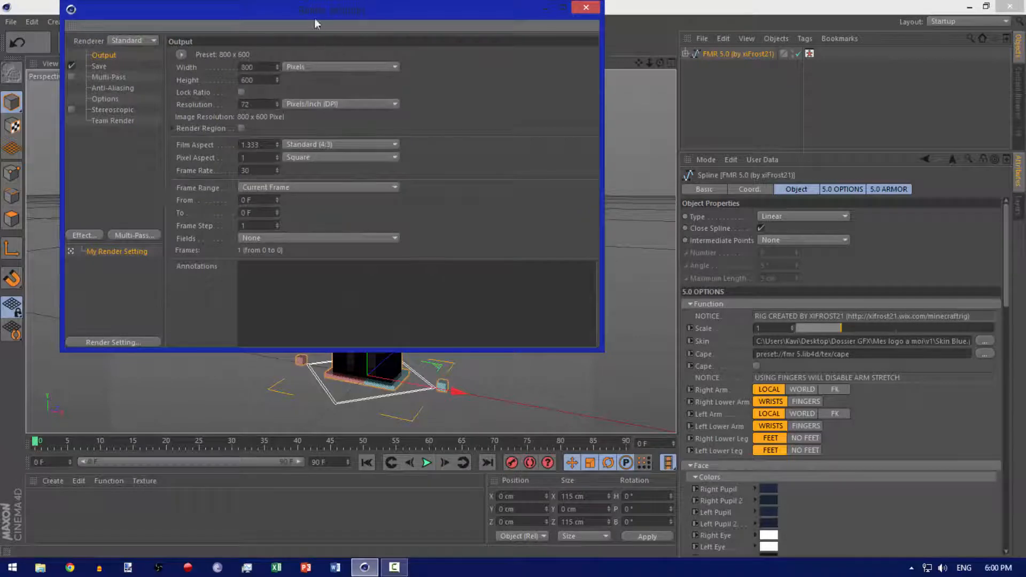
{"action": "left_click_drag", "start_coordinate": [314, 23], "coordinate": [345, 85]}
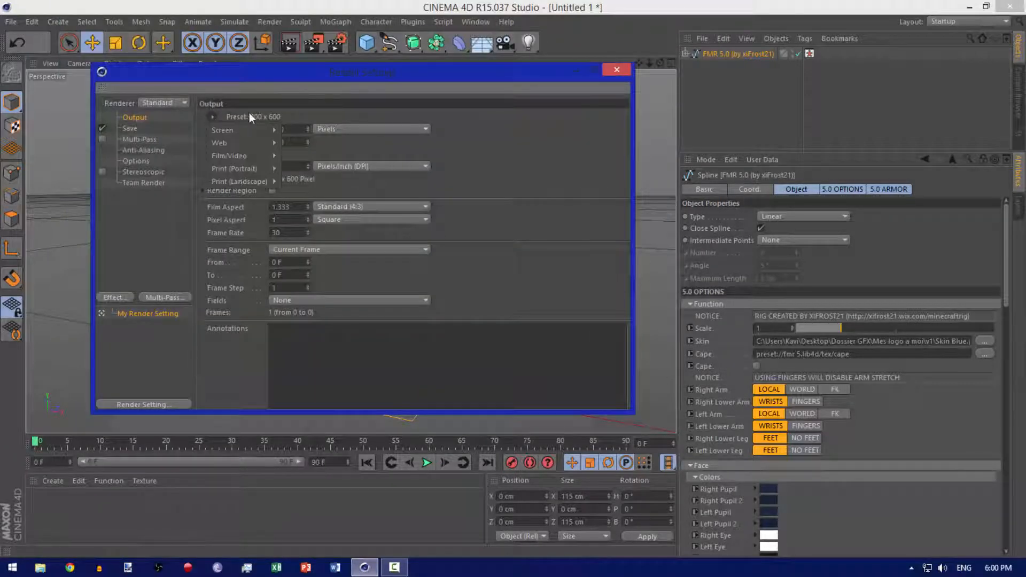
{"action": "mouse_move", "coordinate": [243, 154]}
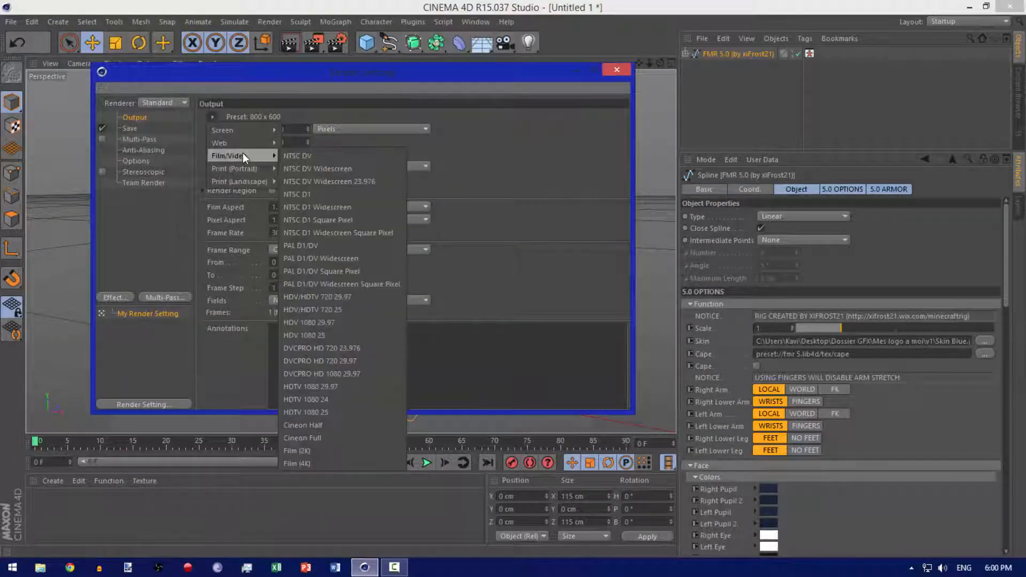
{"action": "left_click", "coordinate": [328, 376]}
Step: Set the render to save to the desktop as Tuto in PNG format with the alpha channel enabled
{"action": "left_click", "coordinate": [128, 129]}
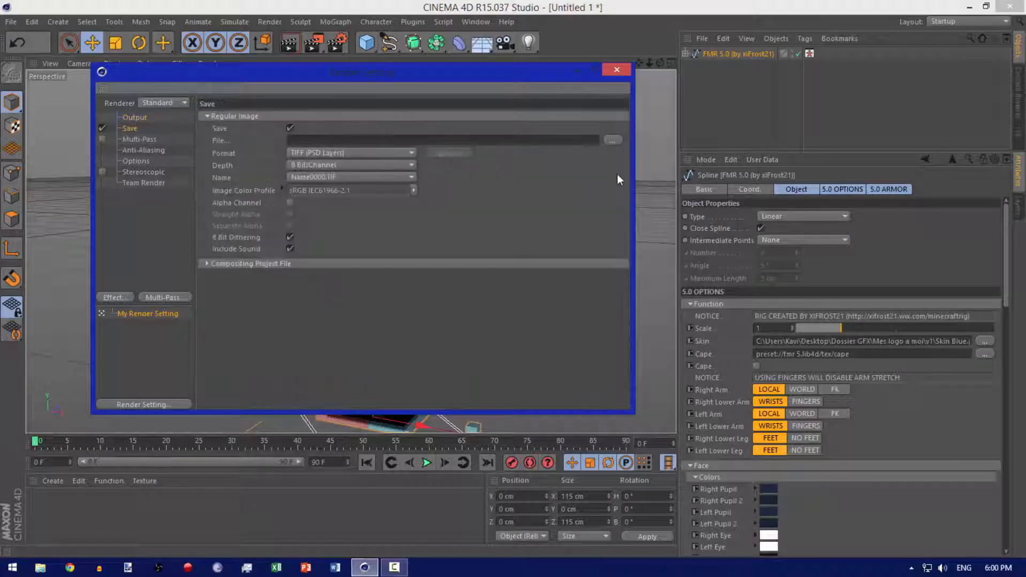
{"action": "left_click", "coordinate": [615, 140]}
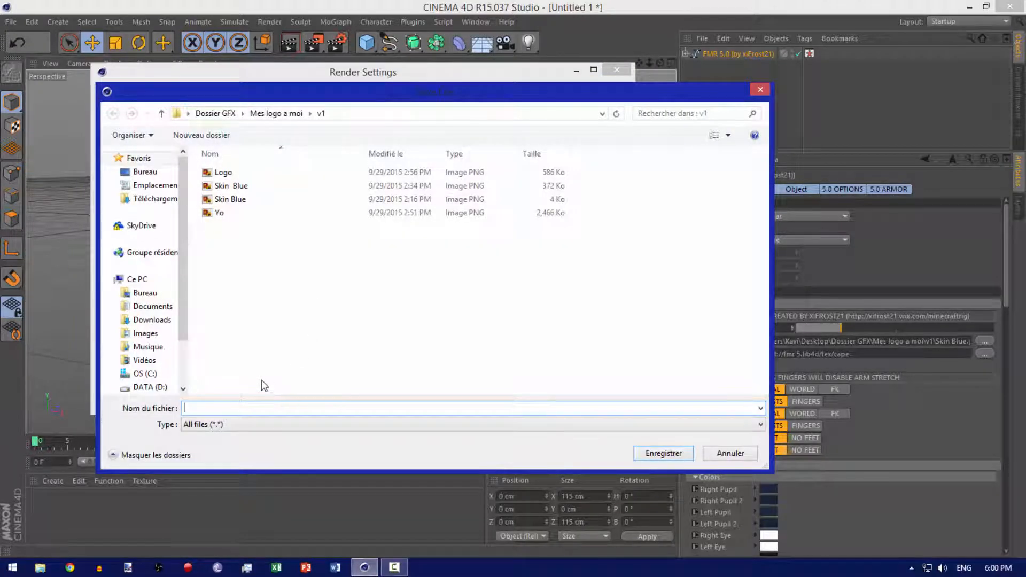
{"action": "left_click", "coordinate": [144, 172]}
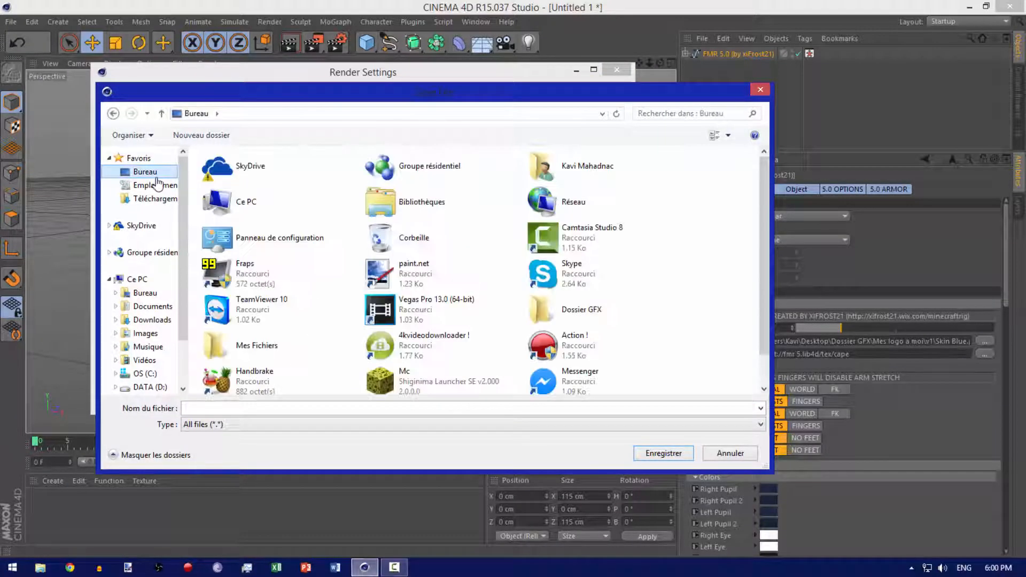
{"action": "left_click", "coordinate": [266, 410]}
{"action": "type", "text": "Tuto"}
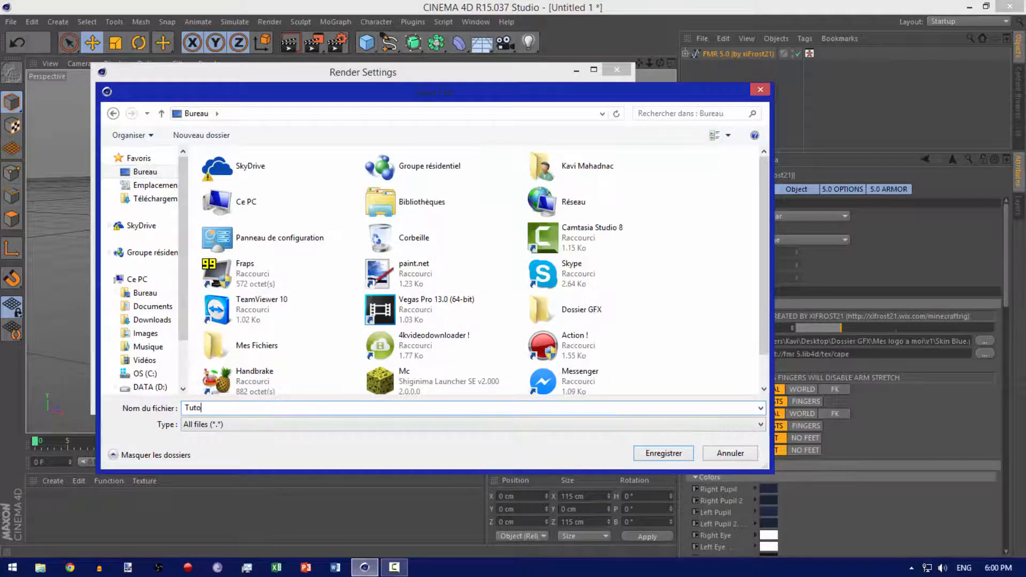
{"action": "key", "text": "Return"}
{"action": "left_click", "coordinate": [316, 153]}
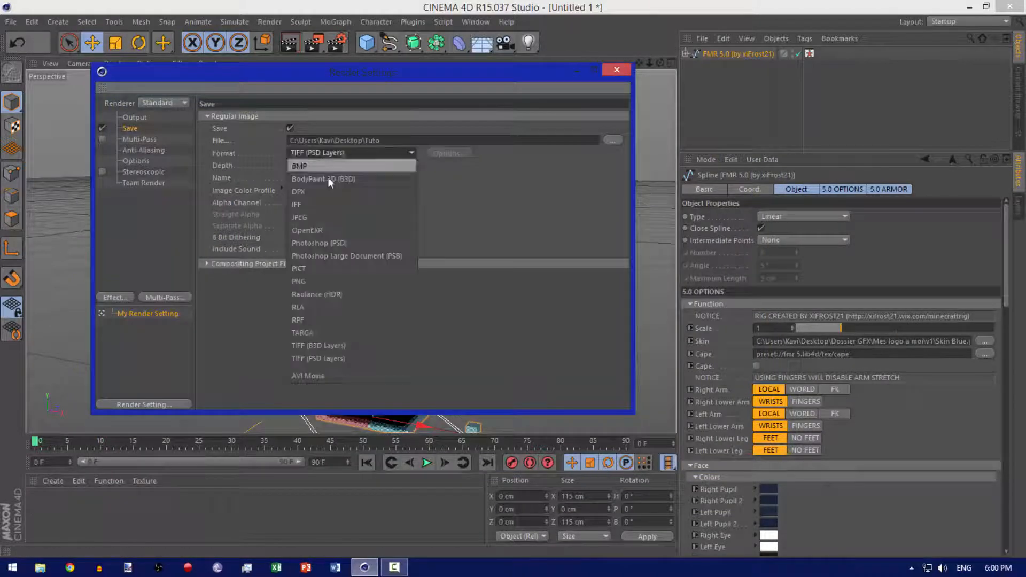
{"action": "left_click", "coordinate": [329, 280]}
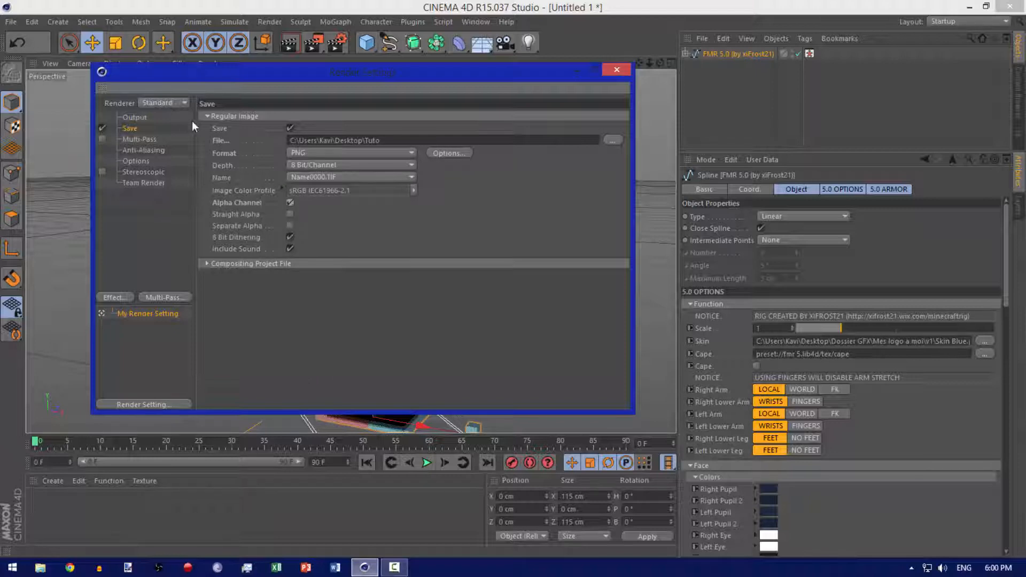
Step: Set the render anti-aliasing to Best and close the render settings
{"action": "left_click", "coordinate": [152, 138]}
{"action": "left_click", "coordinate": [141, 152]}
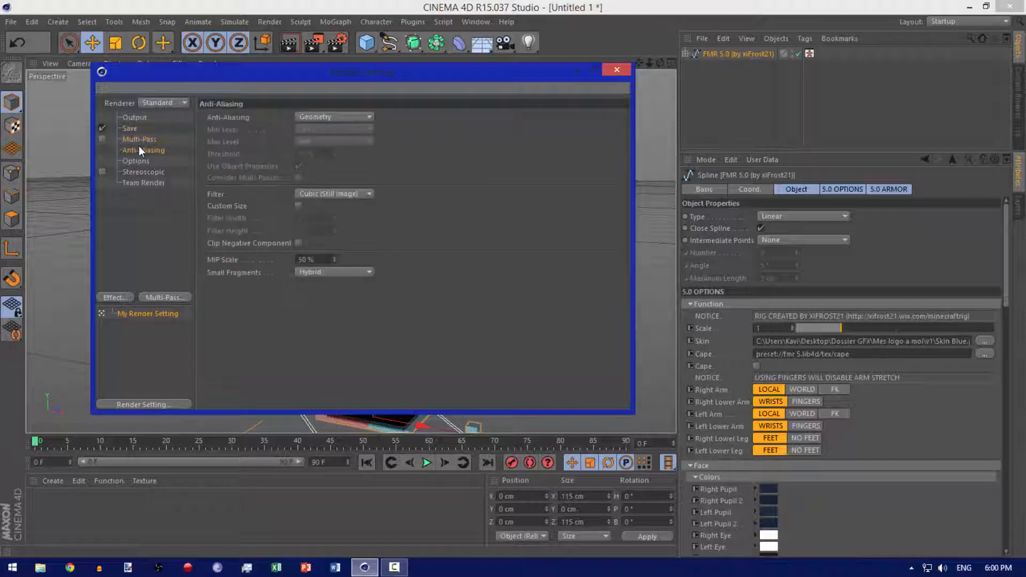
{"action": "left_click", "coordinate": [319, 117]}
{"action": "left_click", "coordinate": [319, 129]}
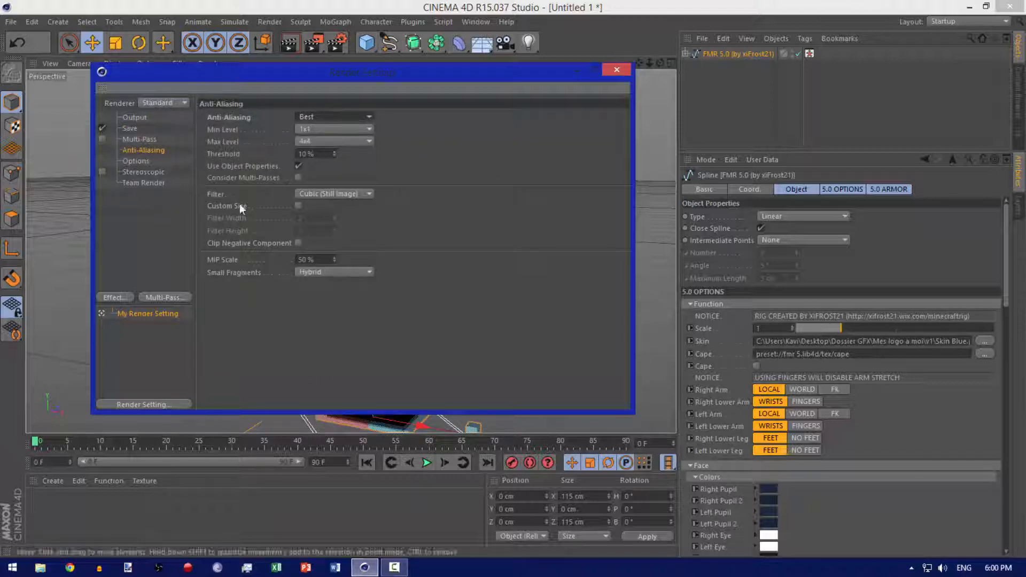
{"action": "left_click_drag", "start_coordinate": [399, 81], "coordinate": [357, 87]}
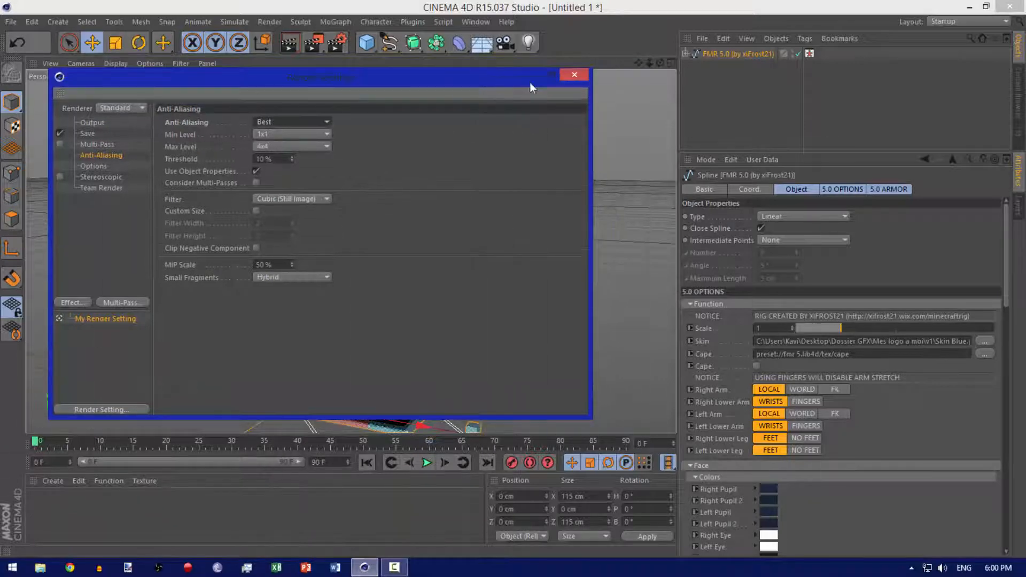
{"action": "left_click", "coordinate": [541, 76]}
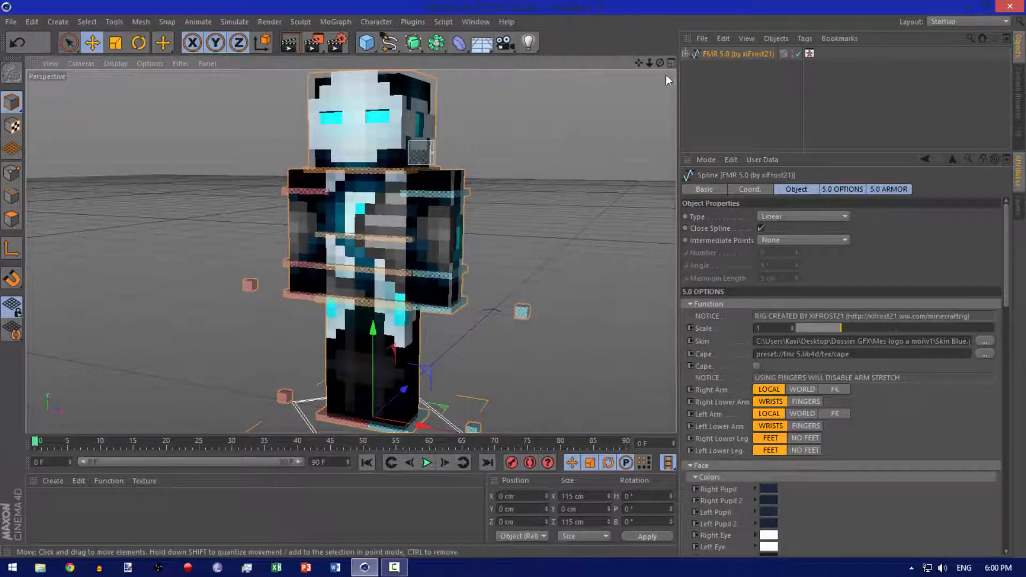
{"action": "mouse_move", "coordinate": [660, 62]}
{"action": "left_mouse_down"}
{"action": "mouse_move", "coordinate": [614, 63]}
{"action": "mouse_move", "coordinate": [690, 75]}
{"action": "mouse_move", "coordinate": [644, 56]}
{"action": "left_mouse_up"}
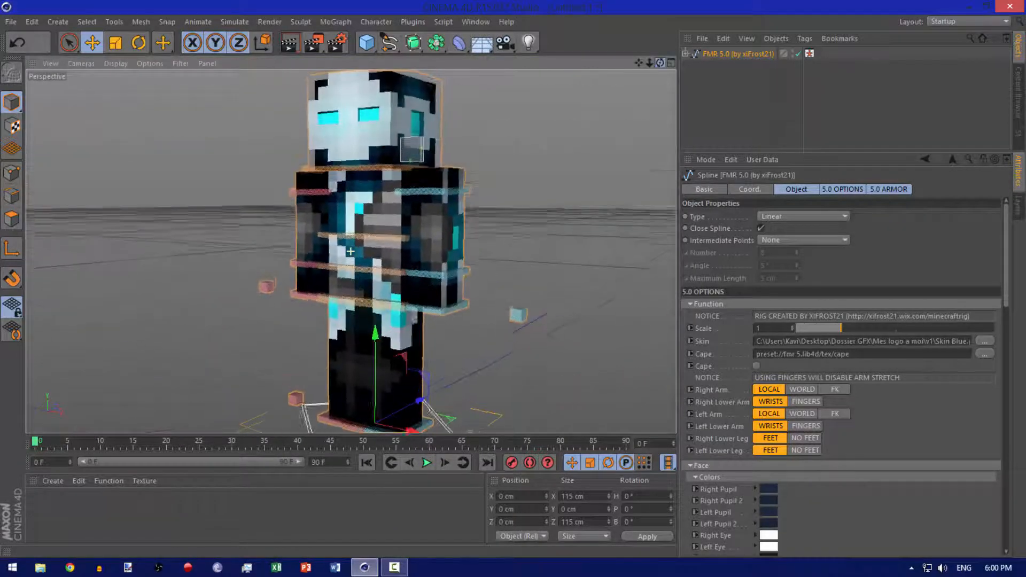
{"action": "left_click_drag", "start_coordinate": [350, 251], "coordinate": [539, 51]}
{"action": "left_click", "coordinate": [337, 43]}
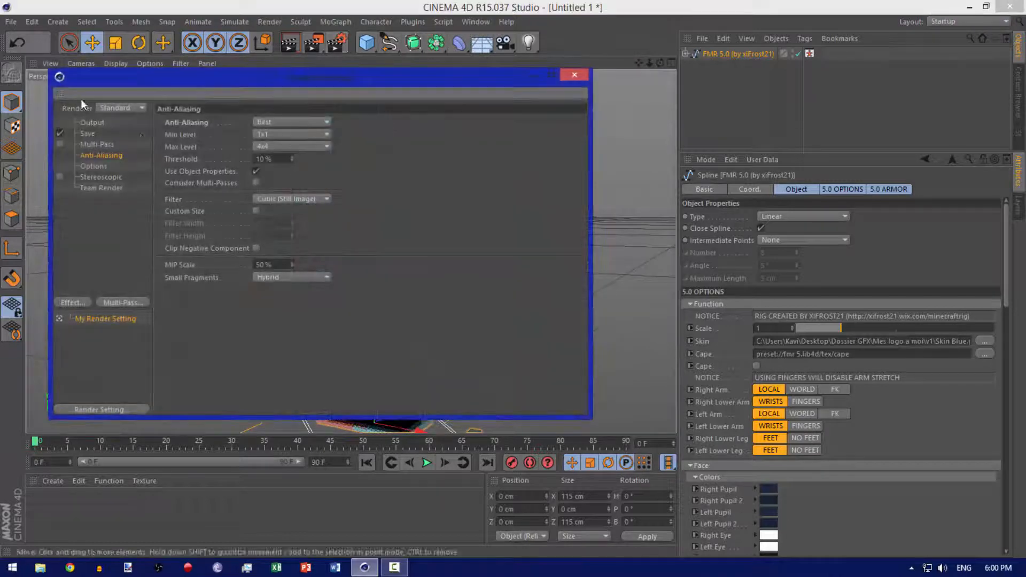
{"action": "left_click_drag", "start_coordinate": [330, 78], "coordinate": [358, 105]}
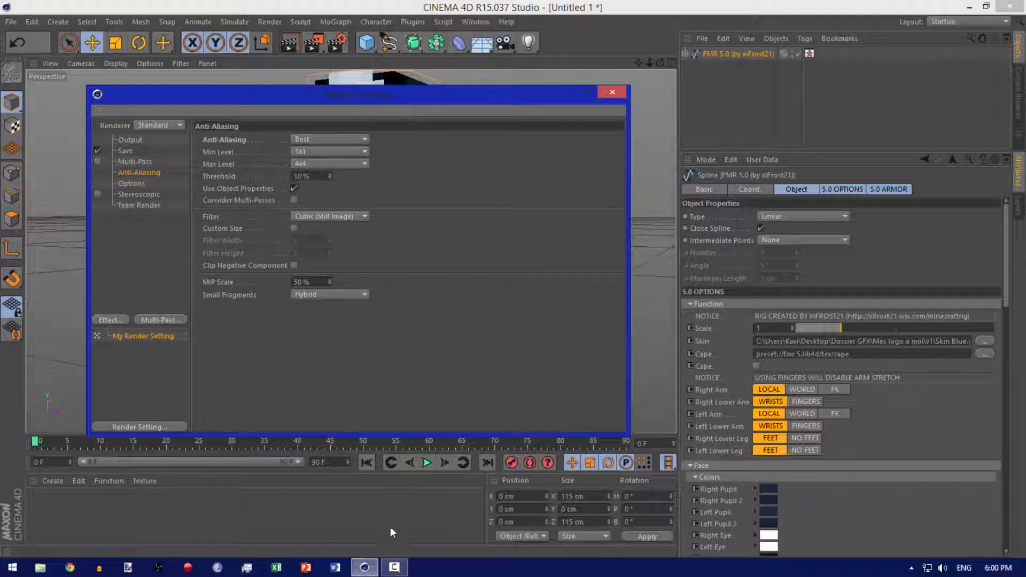
{"action": "left_click", "coordinate": [394, 567]}
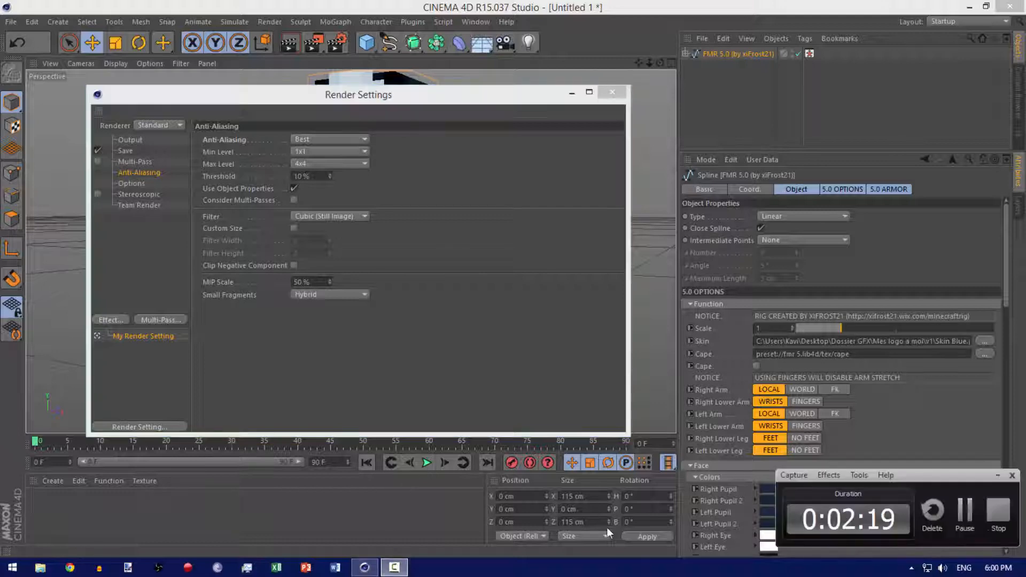
{"action": "left_click", "coordinate": [1003, 524]}
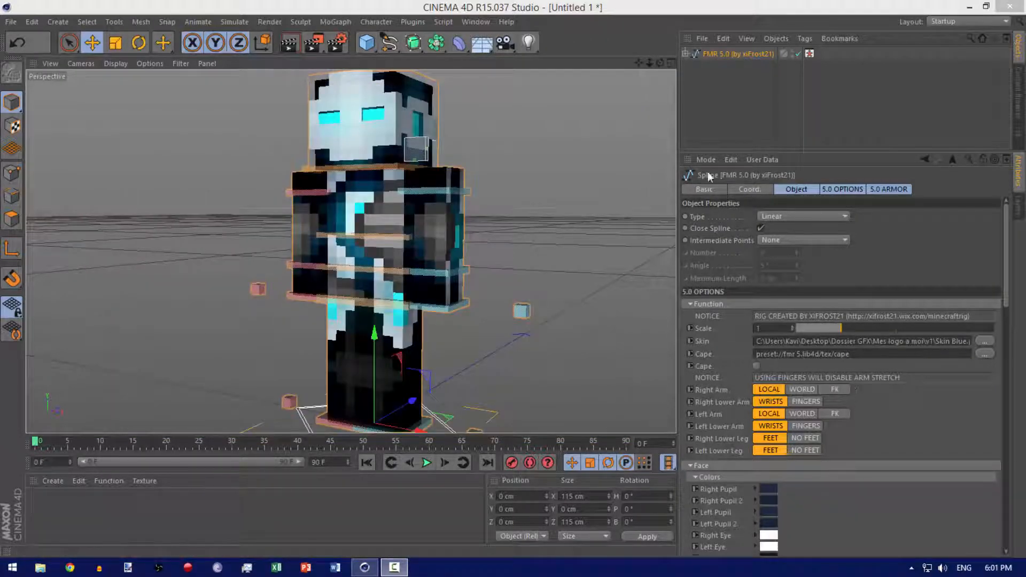
Step: Move the left hand control to about X 18.3, Y 15.1, Z 13.7 cm and the right to about X -19.5, Y 23.8, Z -4.6 cm
{"action": "left_click_drag", "start_coordinate": [660, 63], "coordinate": [705, 69]}
{"action": "left_click_drag", "start_coordinate": [350, 251], "coordinate": [467, 294]}
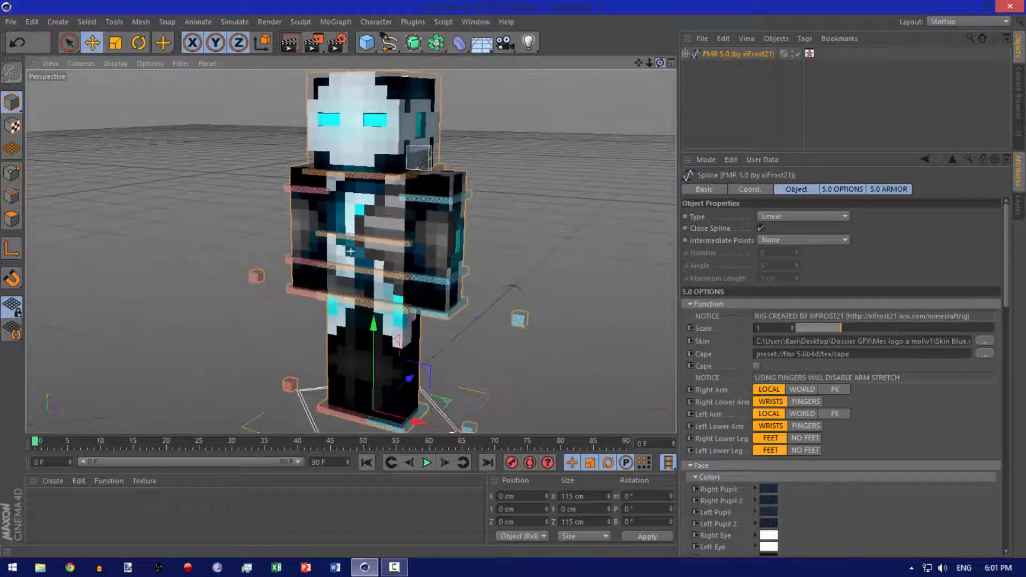
{"action": "left_click", "coordinate": [438, 313]}
{"action": "left_click_drag", "start_coordinate": [424, 314], "coordinate": [483, 182]}
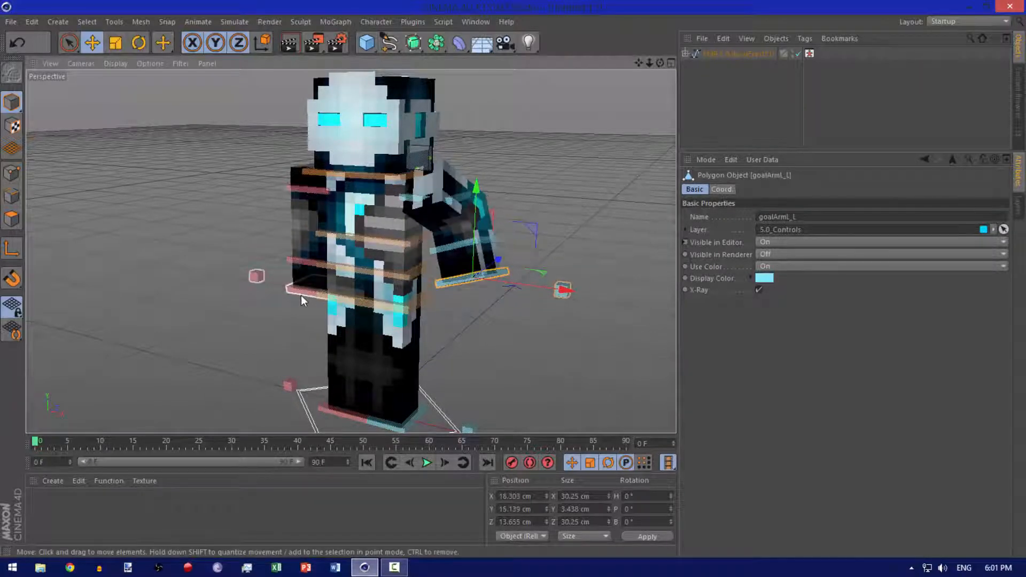
{"action": "left_click_drag", "start_coordinate": [301, 295], "coordinate": [268, 255]}
Step: Raise the rig's left foot control to bend the knee, and move the right foot control to about X -8.1, Y 5, Z 4.3 cm
{"action": "left_click_drag", "start_coordinate": [660, 63], "coordinate": [636, 67]}
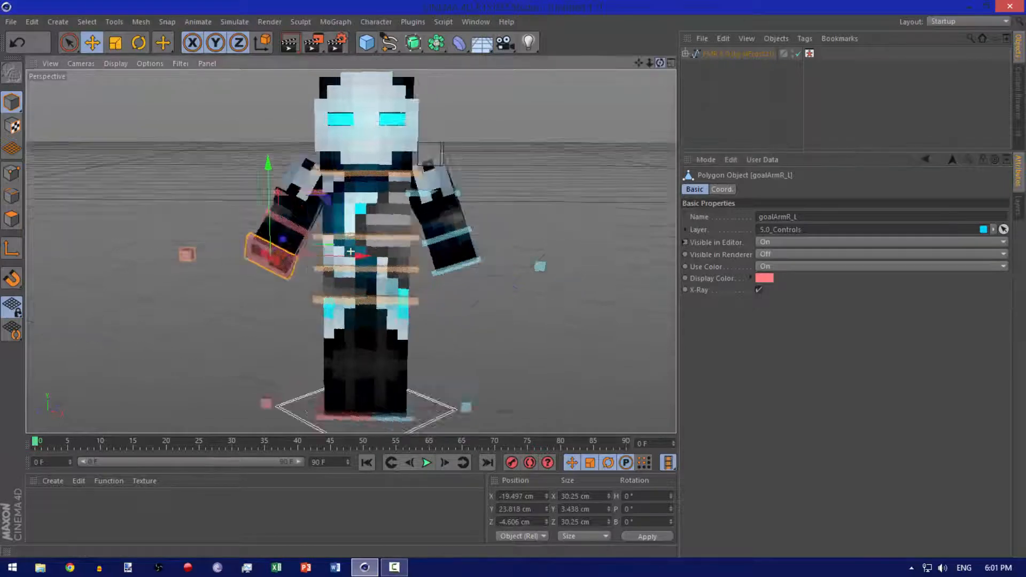
{"action": "left_click_drag", "start_coordinate": [351, 251], "coordinate": [443, 337], "text": "alt"}
{"action": "left_click", "coordinate": [406, 415]}
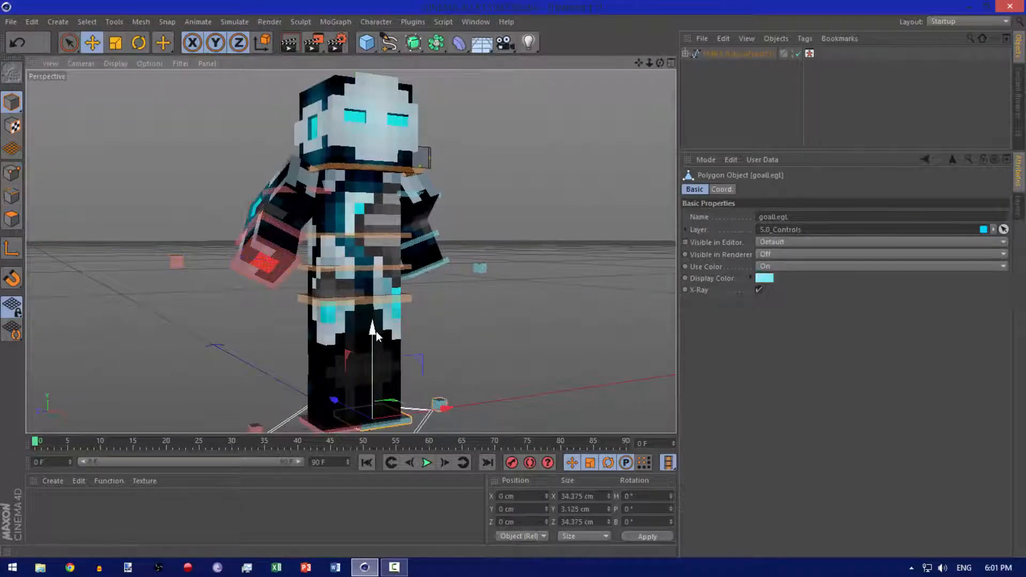
{"action": "left_click_drag", "start_coordinate": [377, 336], "coordinate": [382, 317]}
{"action": "left_click", "coordinate": [347, 422]}
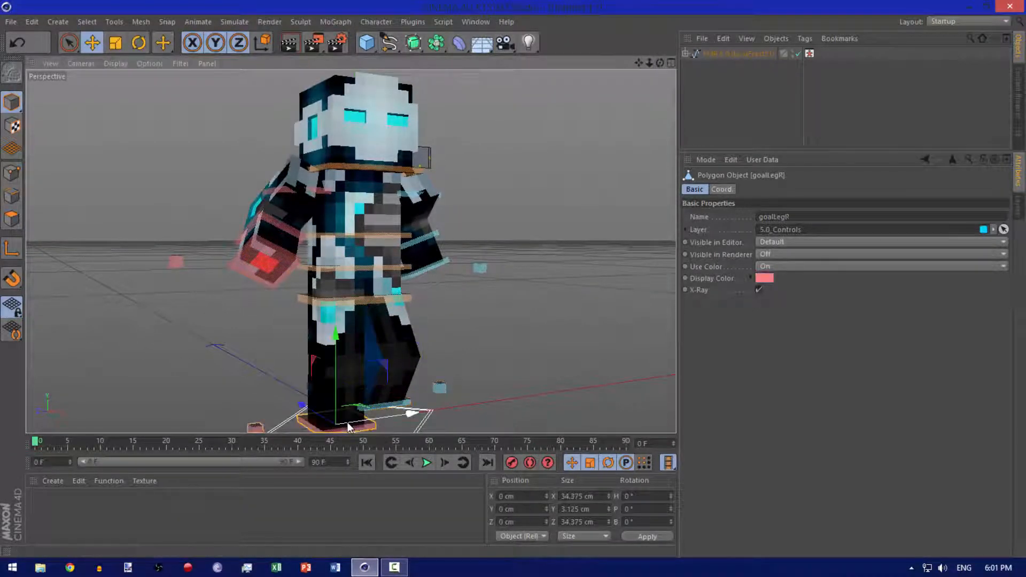
{"action": "mouse_move", "coordinate": [347, 421]}
{"action": "left_mouse_down"}
{"action": "mouse_move", "coordinate": [318, 416]}
{"action": "mouse_move", "coordinate": [339, 422]}
{"action": "left_mouse_up"}
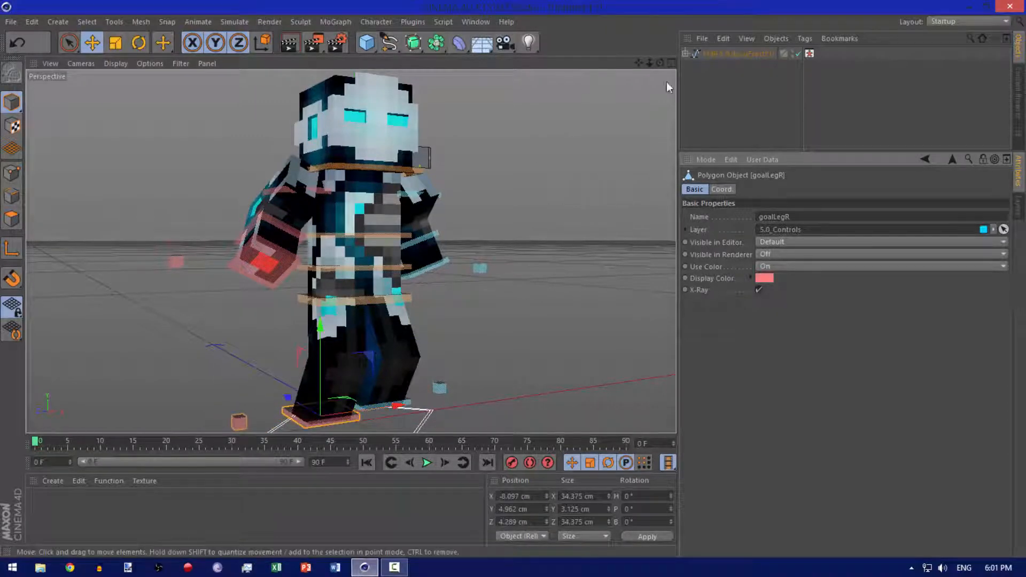
Step: Reposition the left foot control lower and further outward so the left leg straightens
{"action": "left_click_drag", "start_coordinate": [471, 347], "coordinate": [487, 380], "text": "alt"}
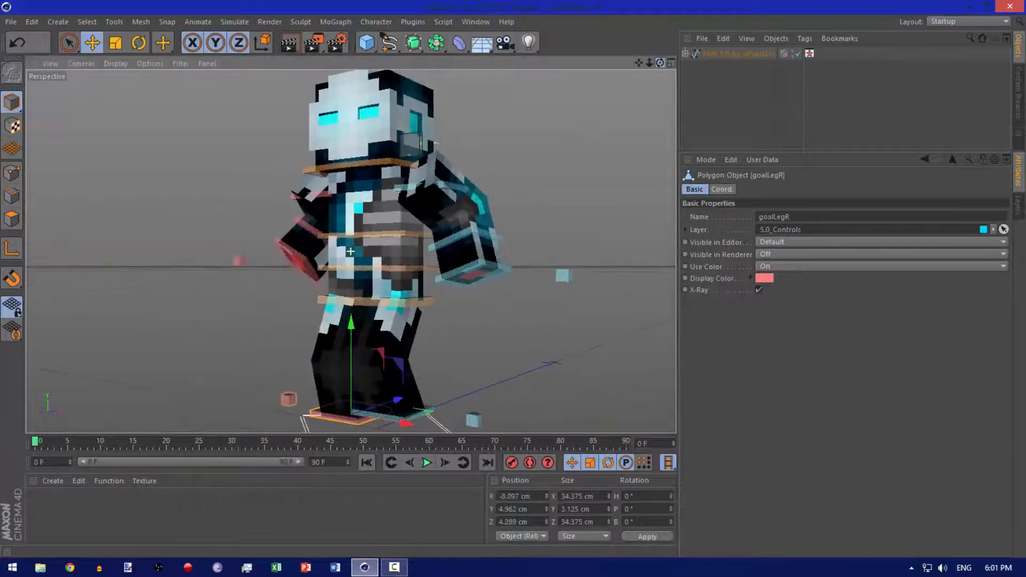
{"action": "left_click", "coordinate": [423, 414]}
{"action": "left_click_drag", "start_coordinate": [428, 415], "coordinate": [435, 427]}
Step: Bring the left hand control closer to the body and lower the right hand control to about X -14.7, Y 10.5, Z -0.8 cm
{"action": "left_click", "coordinate": [477, 274]}
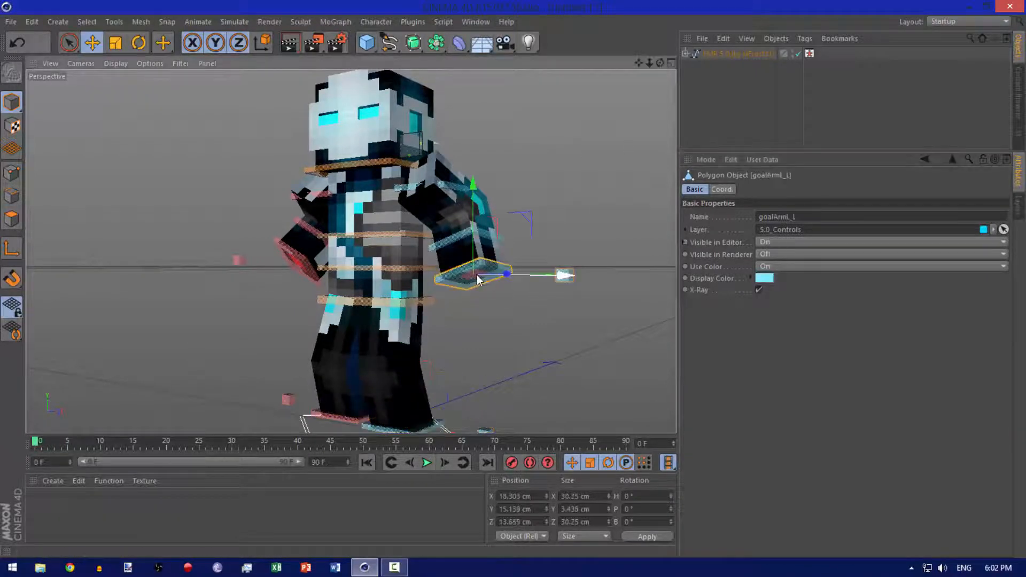
{"action": "left_click_drag", "start_coordinate": [477, 274], "coordinate": [442, 292]}
{"action": "left_click", "coordinate": [293, 272]}
{"action": "left_click_drag", "start_coordinate": [293, 272], "coordinate": [304, 293]}
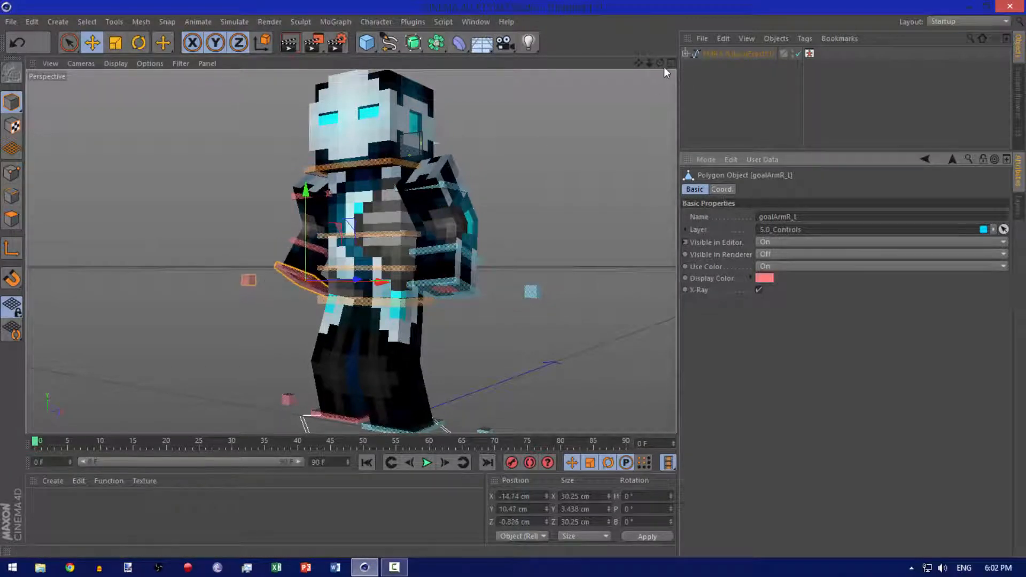
Step: Rotate the neck control slightly, to about H 2.4°, P 1.6°, B -0.1°, to turn and tilt the head
{"action": "left_click_drag", "start_coordinate": [663, 64], "coordinate": [588, 66]}
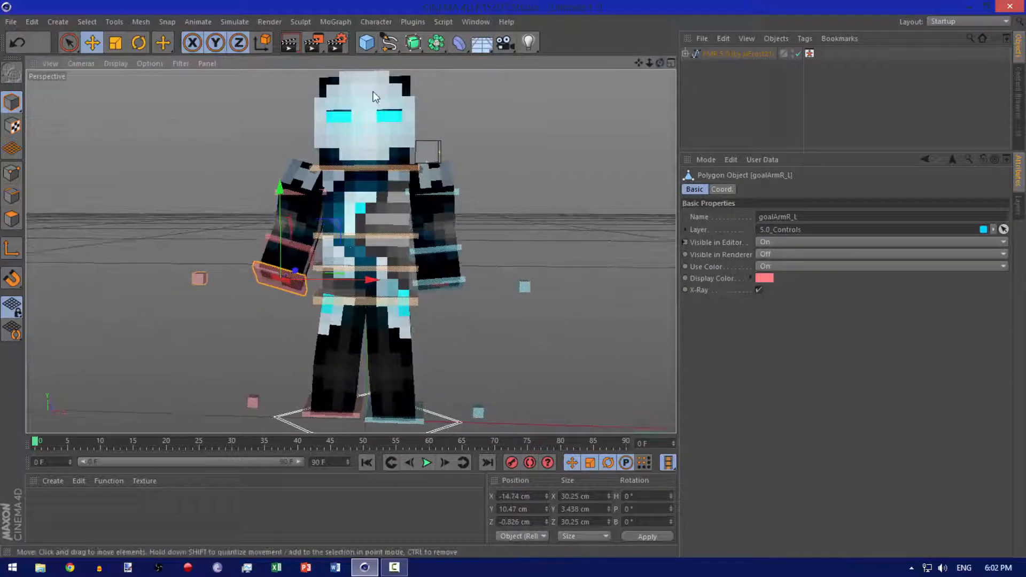
{"action": "left_click", "coordinate": [372, 97]}
{"action": "left_click", "coordinate": [353, 170]}
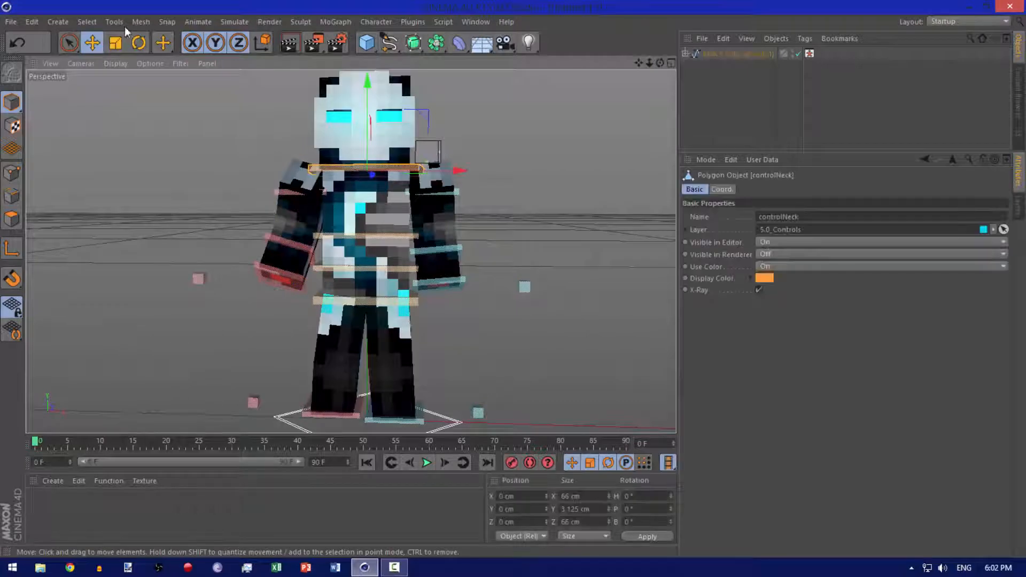
{"action": "left_click", "coordinate": [138, 43]}
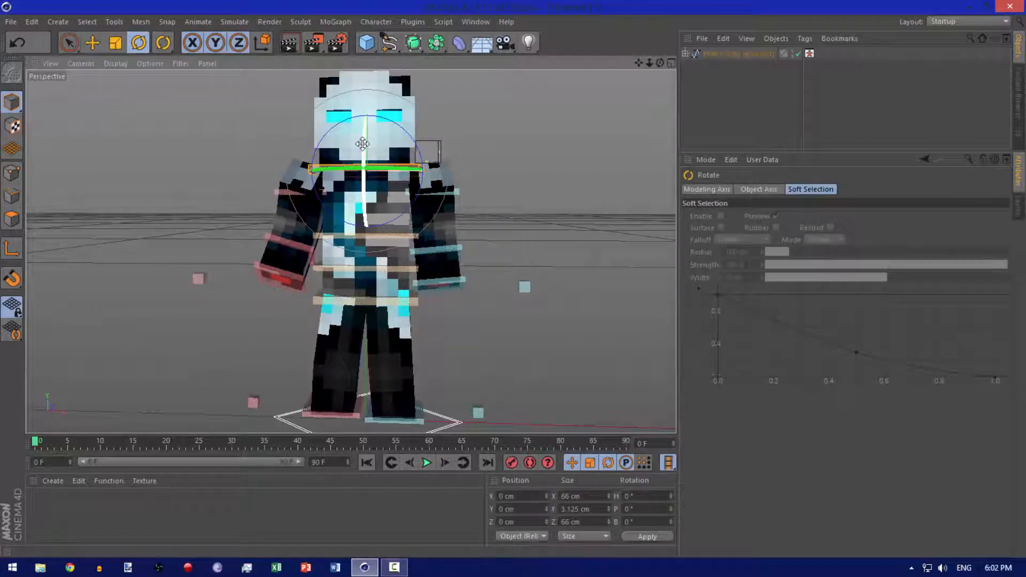
{"action": "left_click_drag", "start_coordinate": [363, 143], "coordinate": [381, 167]}
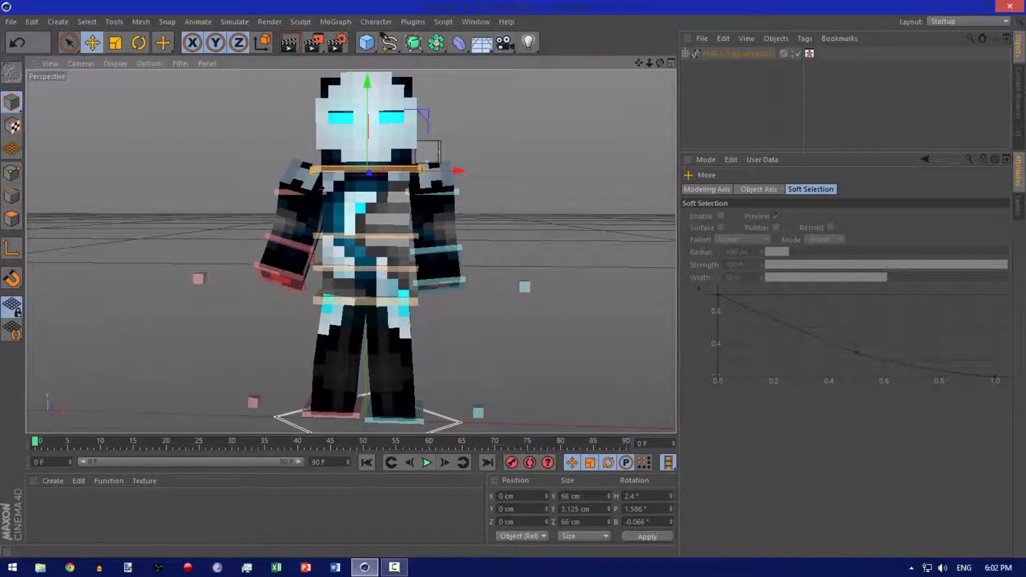
{"action": "left_click_drag", "start_coordinate": [660, 63], "coordinate": [626, 62]}
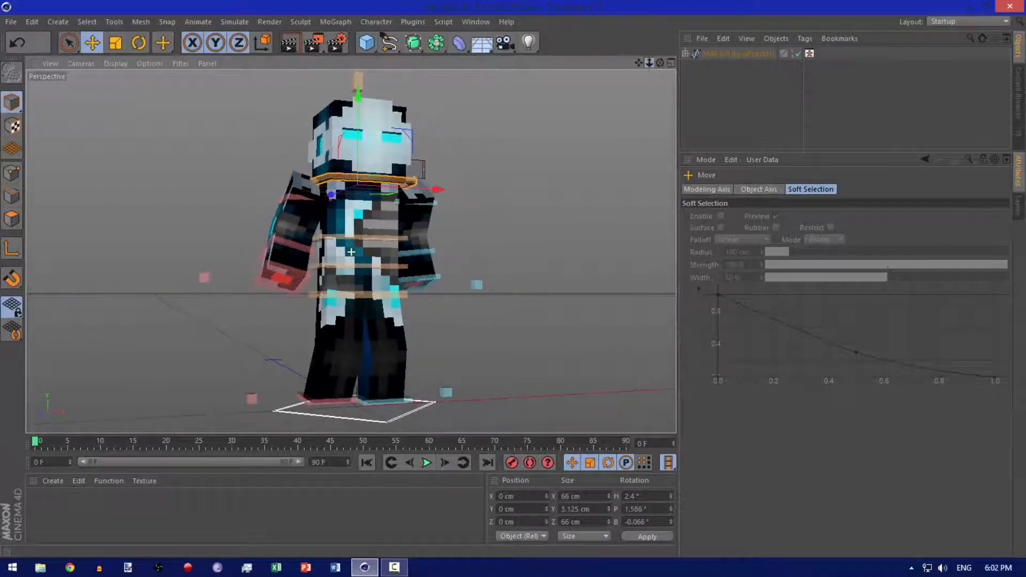
Step: Switch to the desktop and open the Skin Blue character render from Dossier GFX > Mes logo a moi > v1
{"action": "left_click", "coordinate": [969, 7]}
{"action": "double_click", "coordinate": [811, 88]}
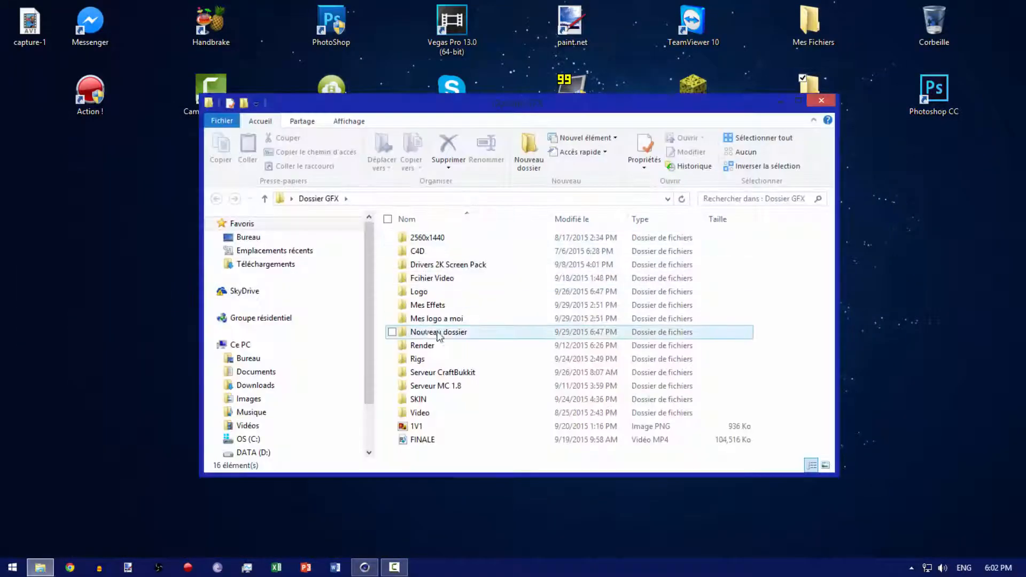
{"action": "double_click", "coordinate": [448, 318]}
{"action": "double_click", "coordinate": [454, 239]}
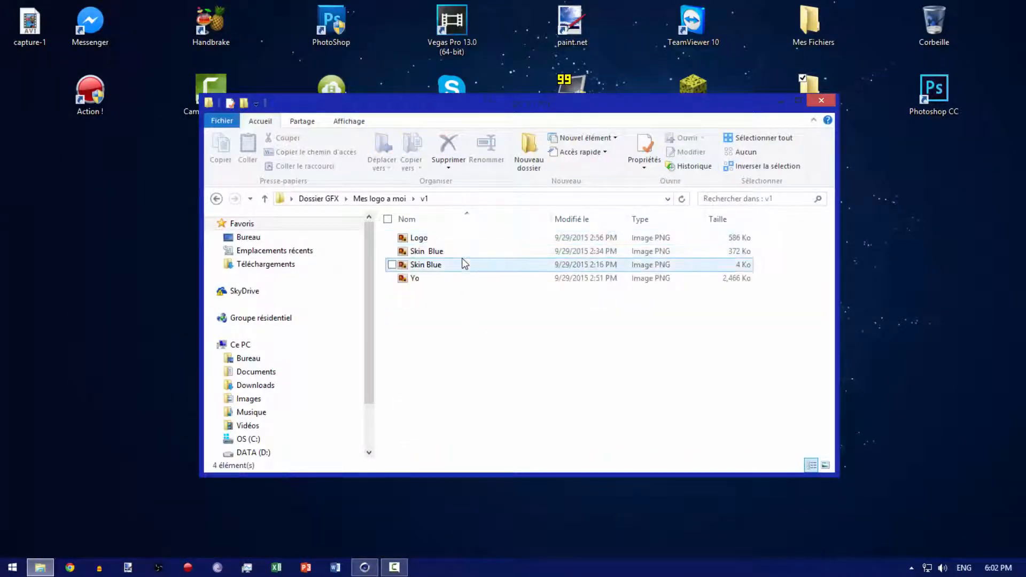
{"action": "double_click", "coordinate": [459, 252]}
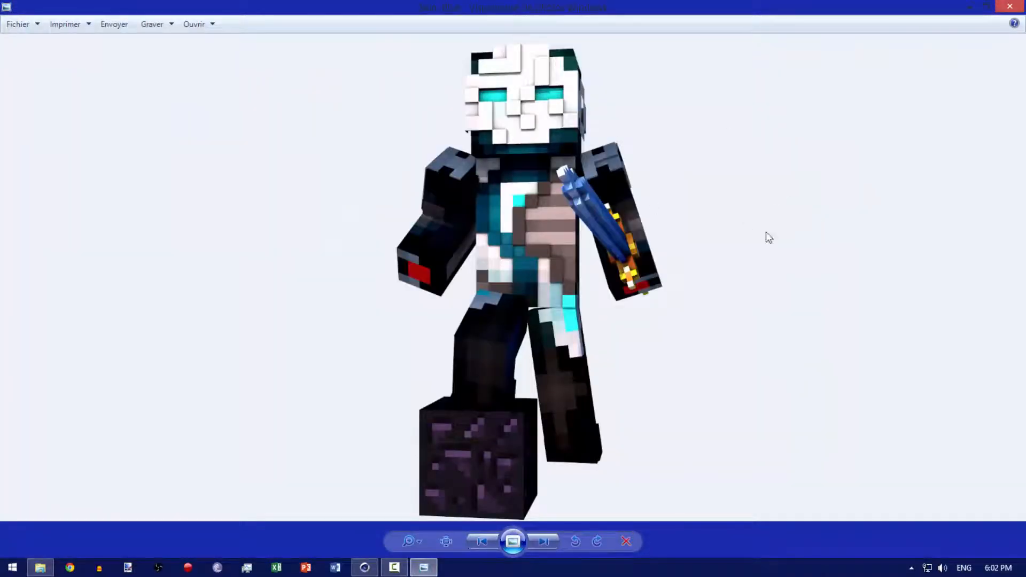
Step: Examine the raised pixels on the render's chest and face up close, close the image and return to Cinema 4D
{"action": "scroll", "coordinate": [768, 237], "scroll_direction": "up", "scroll_amount": 6}
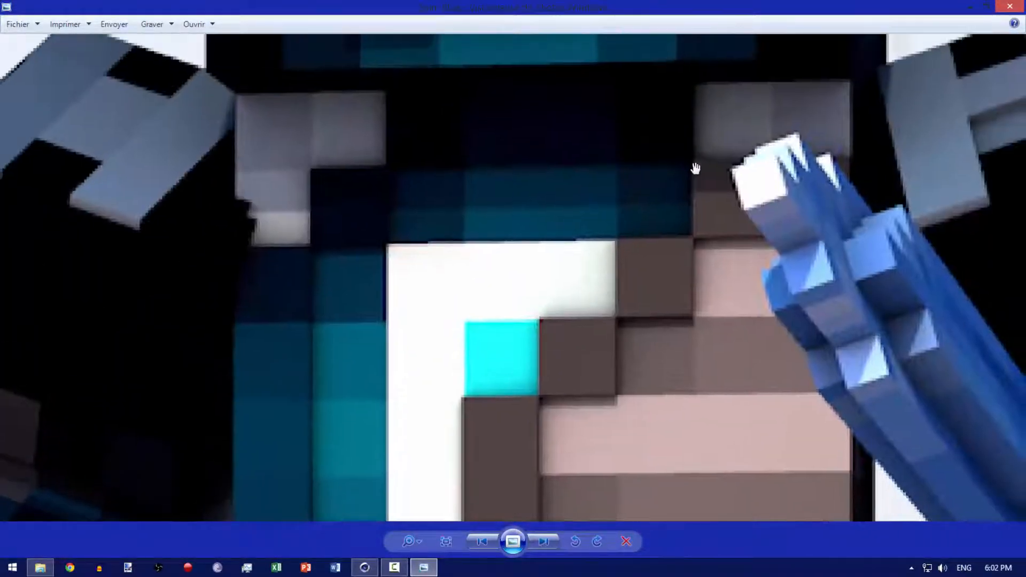
{"action": "left_click_drag", "start_coordinate": [696, 169], "coordinate": [617, 248]}
{"action": "left_click_drag", "start_coordinate": [474, 418], "coordinate": [595, 316]}
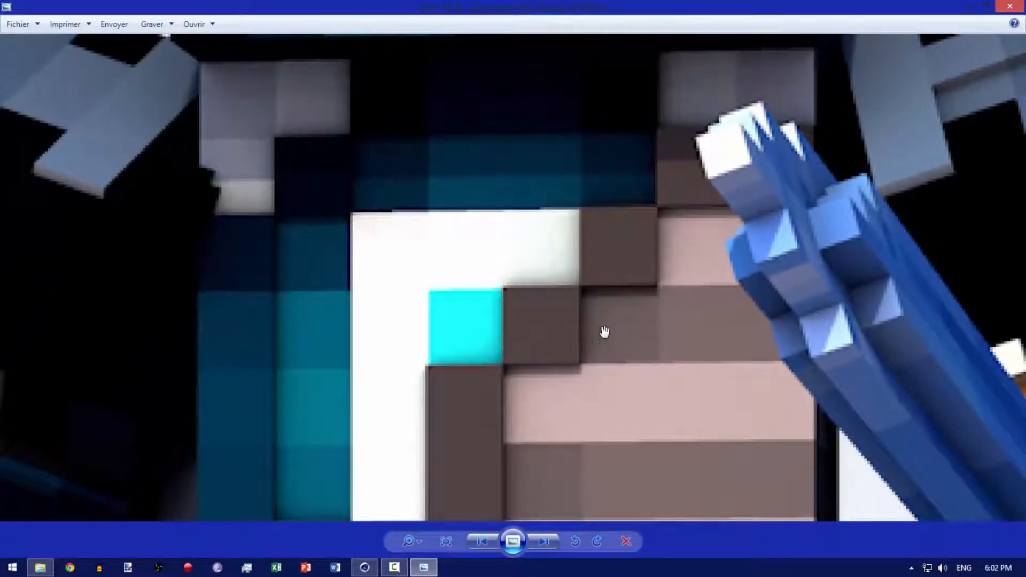
{"action": "left_click_drag", "start_coordinate": [545, 244], "coordinate": [408, 422]}
{"action": "scroll", "coordinate": [424, 219], "scroll_direction": "down", "scroll_amount": 1}
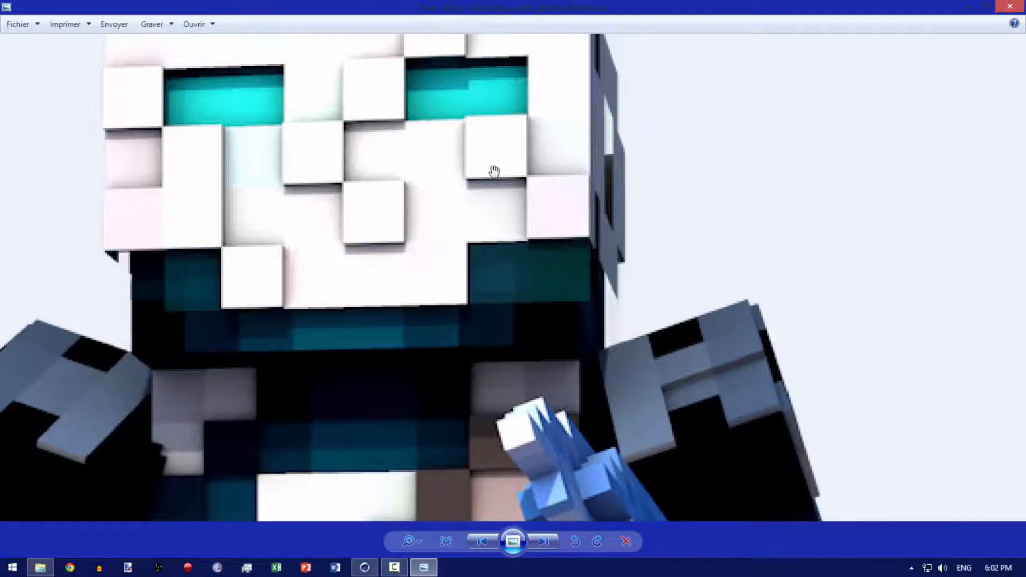
{"action": "scroll", "coordinate": [600, 271], "scroll_direction": "down", "scroll_amount": 5}
{"action": "left_click", "coordinate": [365, 567]}
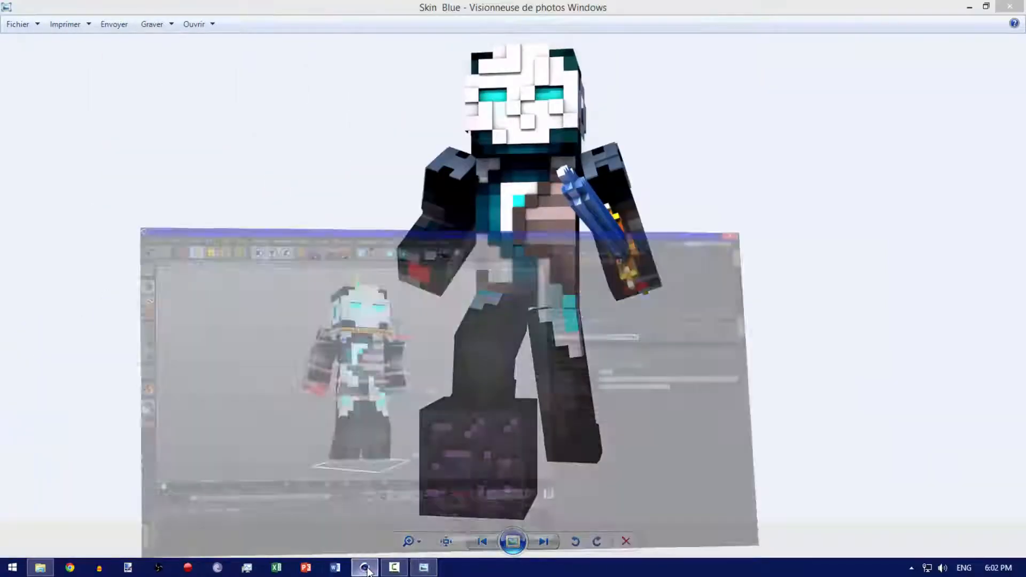
{"action": "left_click", "coordinate": [365, 568]}
{"action": "left_click", "coordinate": [1010, 6]}
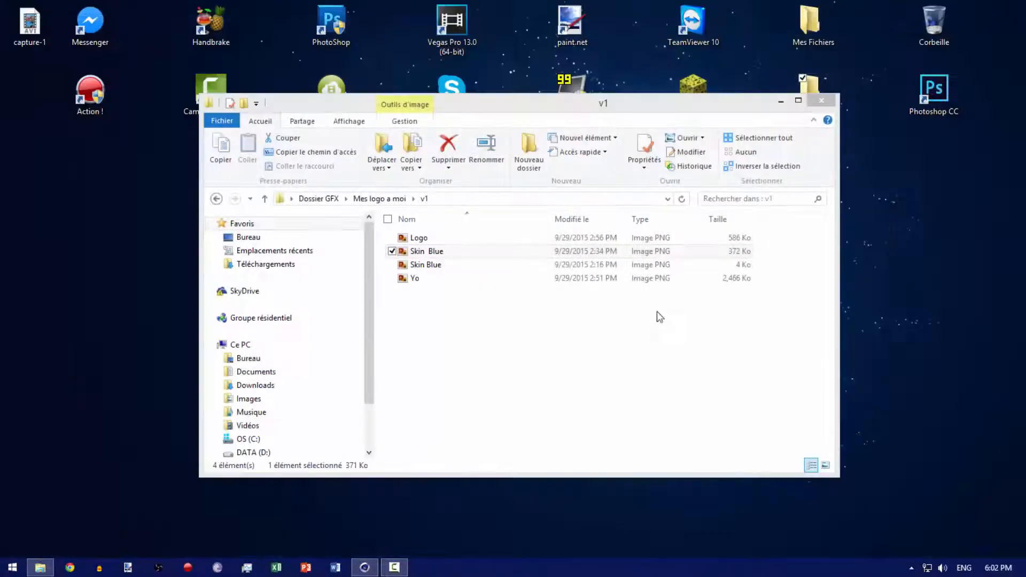
{"action": "left_click", "coordinate": [364, 570]}
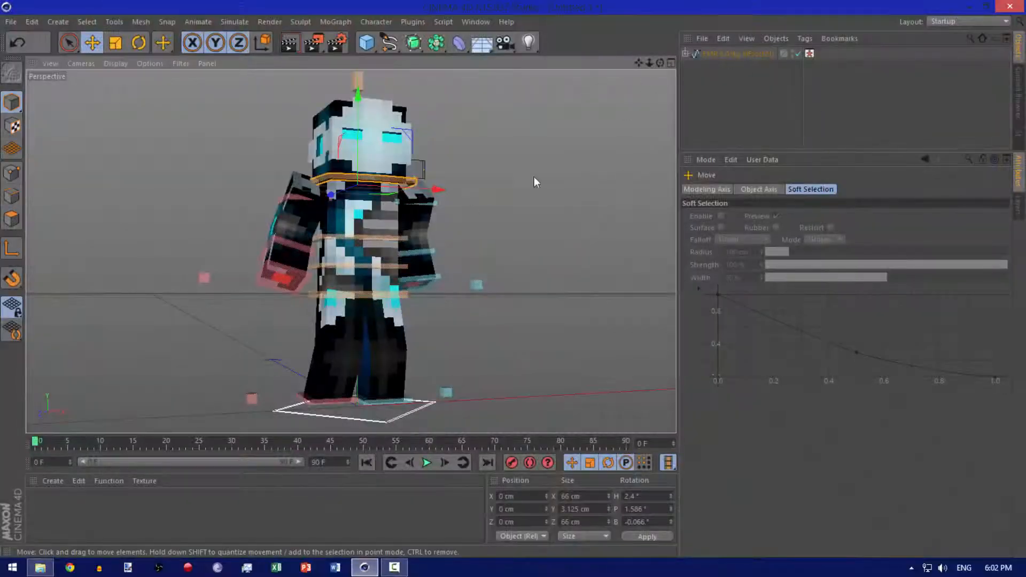
Step: Delete the 5.0_Body layer from the rig's layer list
{"action": "left_click_drag", "start_coordinate": [351, 251], "coordinate": [351, 252], "text": "alt"}
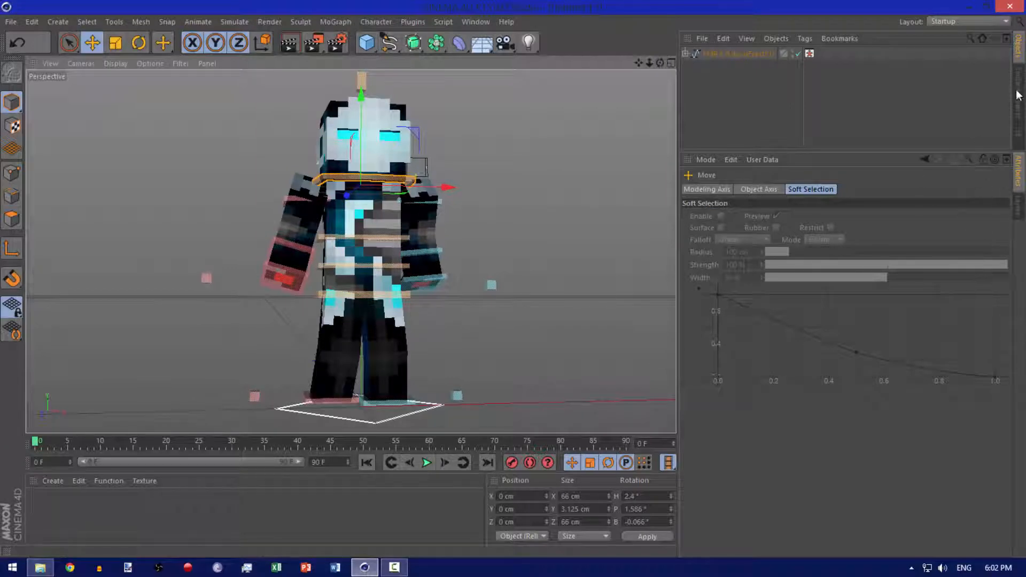
{"action": "left_click", "coordinate": [1019, 208]}
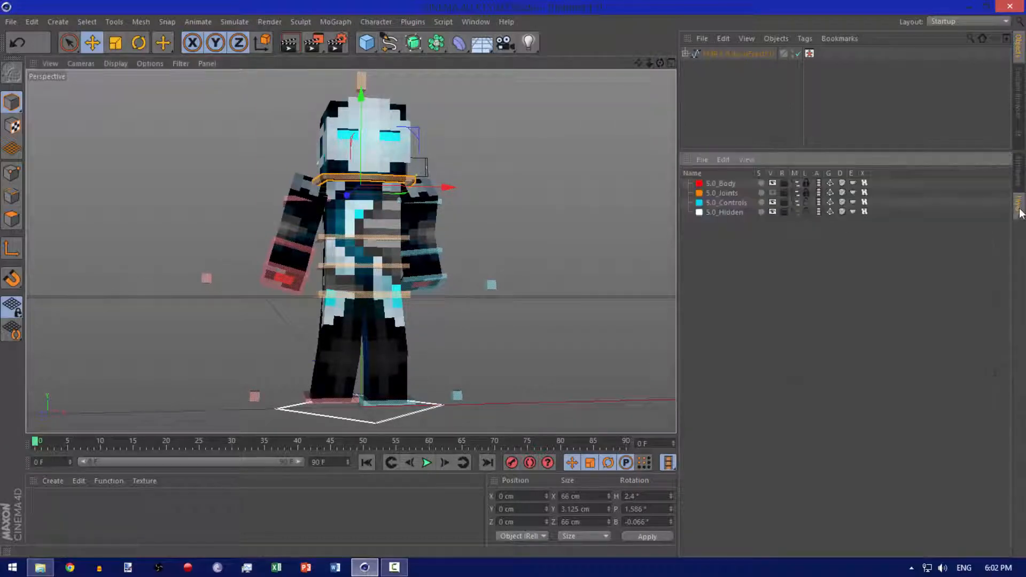
{"action": "right_click", "coordinate": [722, 183]}
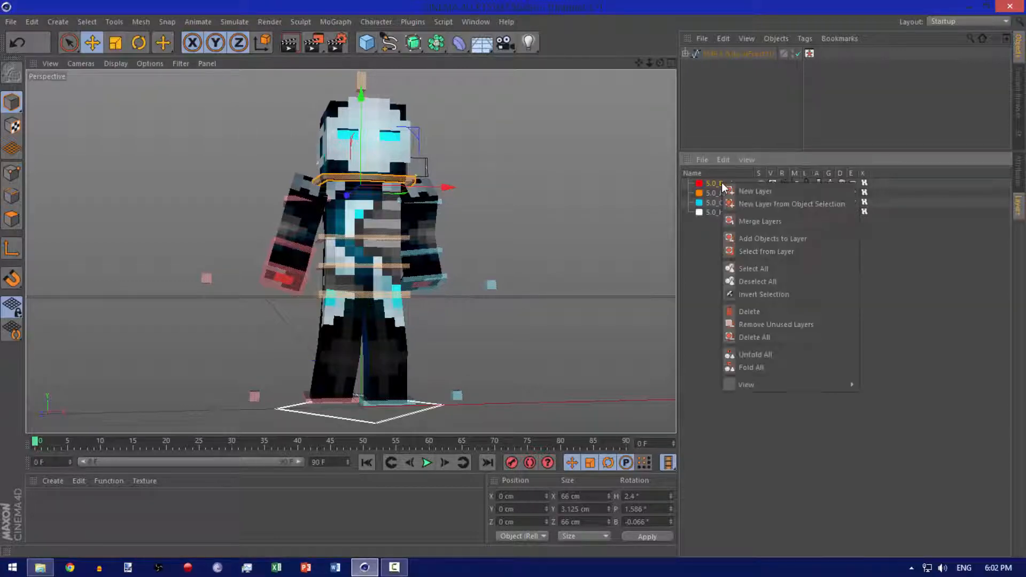
{"action": "left_click", "coordinate": [770, 311]}
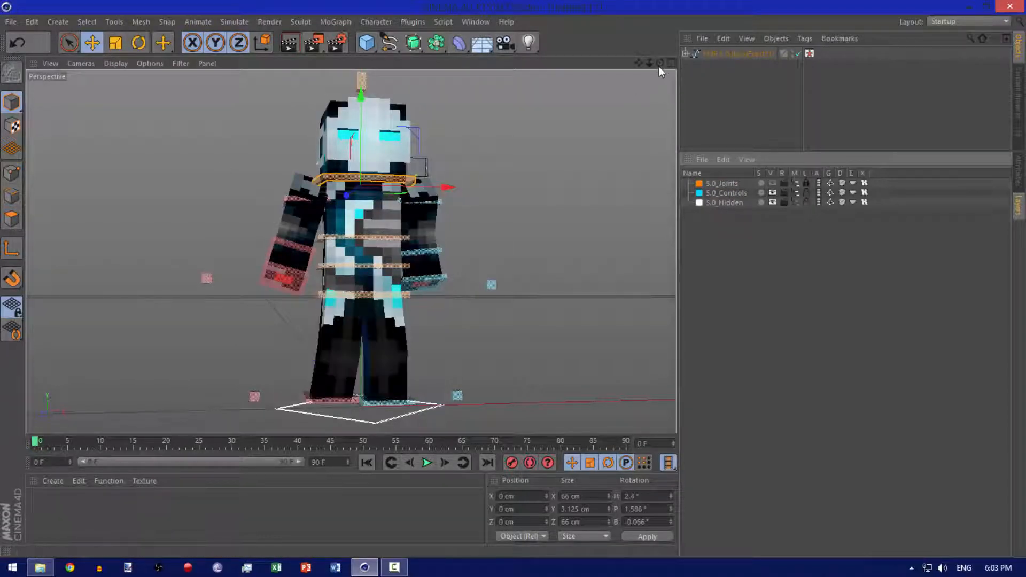
Step: Select the head mesh and switch to polygon mode with the Live Selection tool
{"action": "left_click_drag", "start_coordinate": [651, 62], "coordinate": [656, 32]}
{"action": "left_click", "coordinate": [388, 241]}
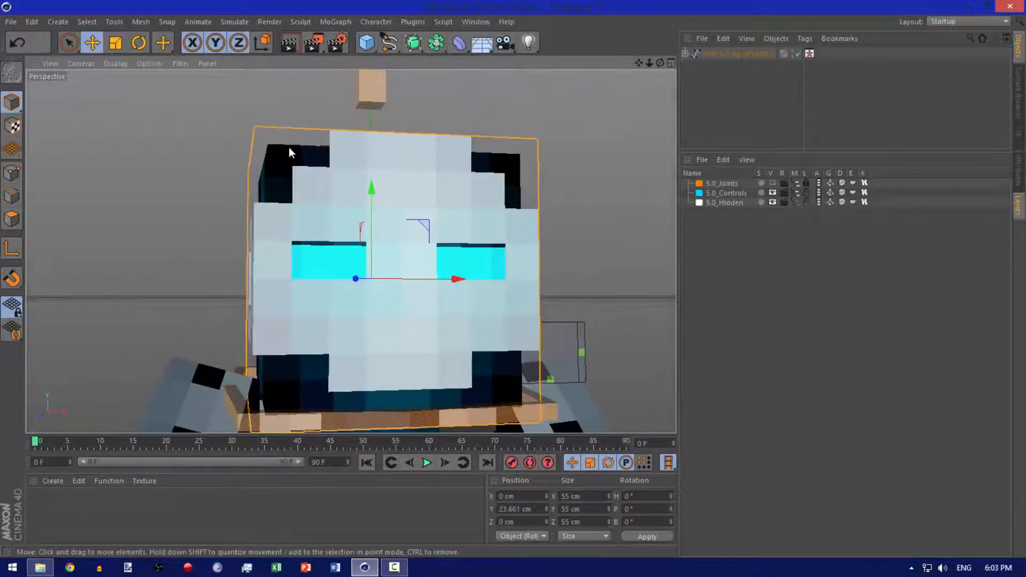
{"action": "left_click", "coordinate": [385, 568]}
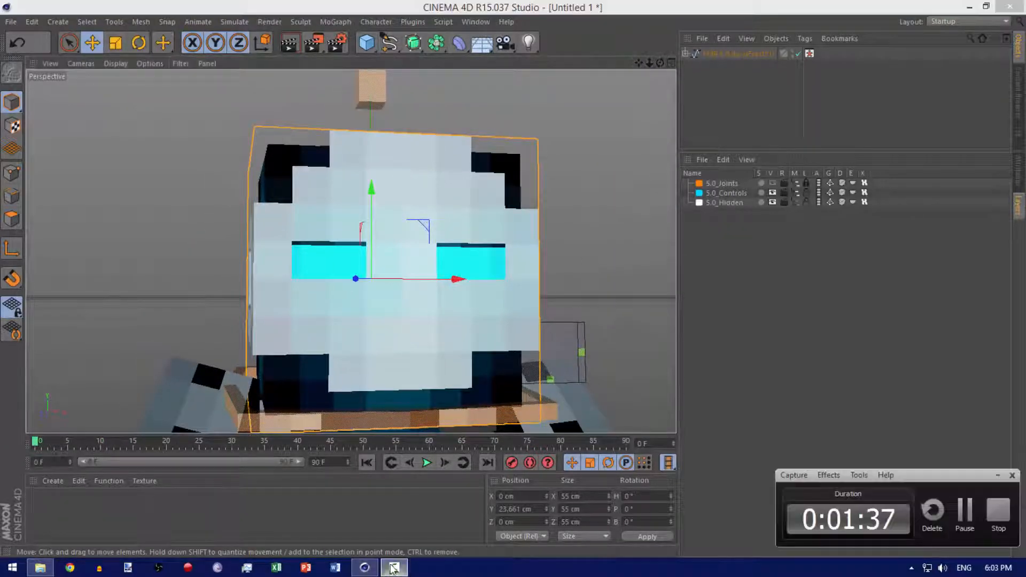
{"action": "left_click", "coordinate": [997, 476]}
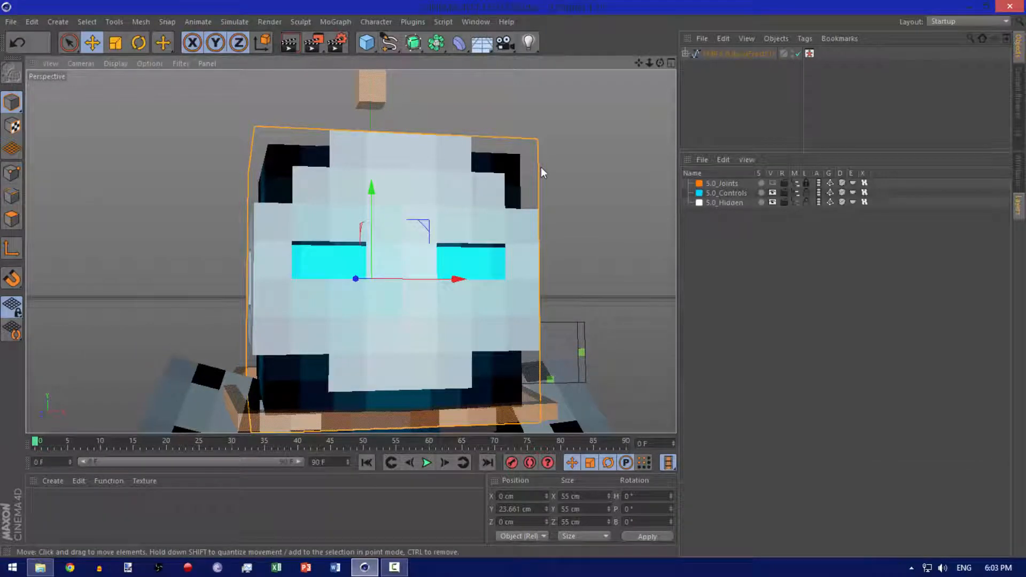
{"action": "left_click", "coordinate": [68, 45]}
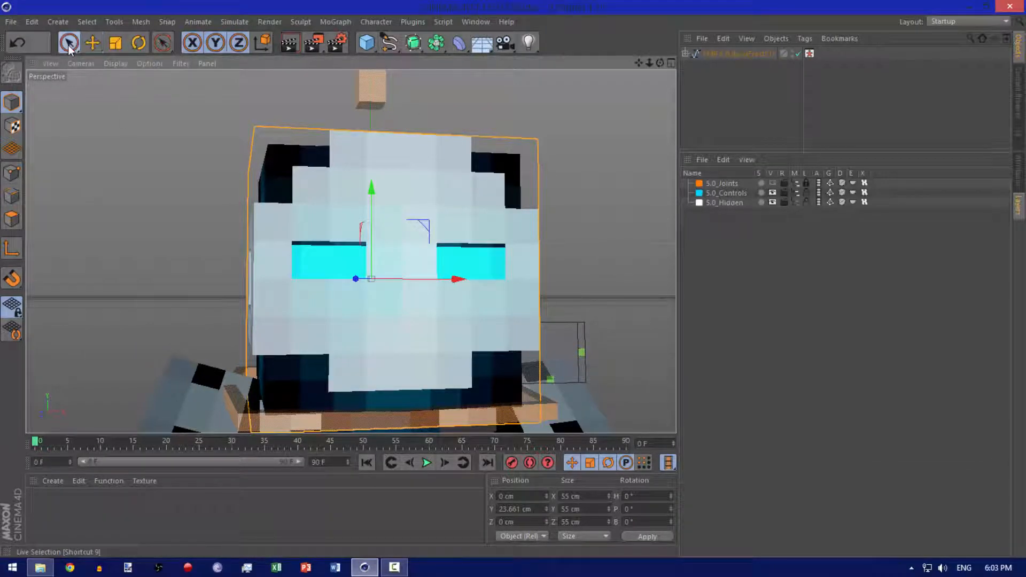
{"action": "left_click", "coordinate": [11, 226]}
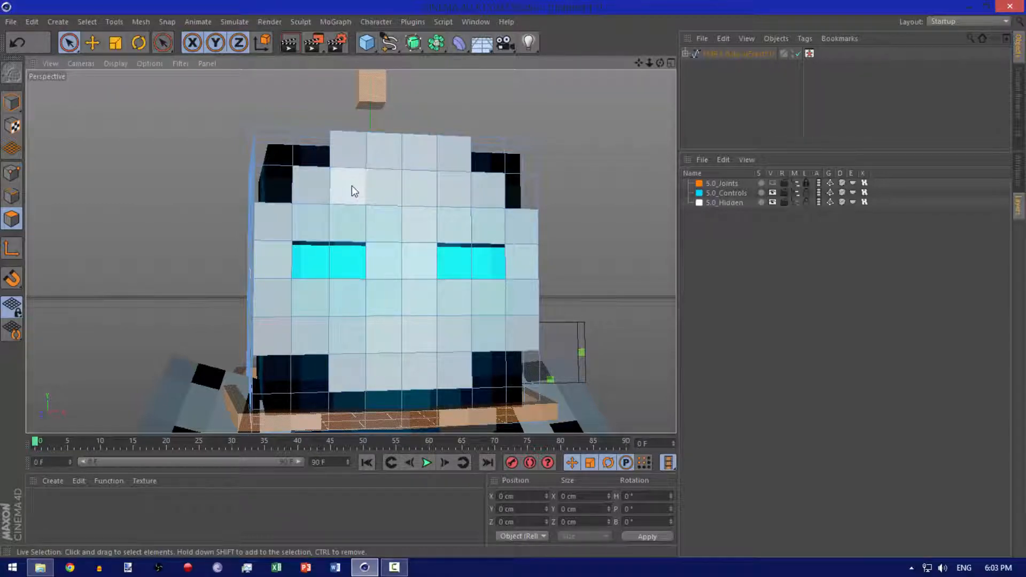
{"action": "left_click_drag", "start_coordinate": [352, 185], "coordinate": [416, 272]}
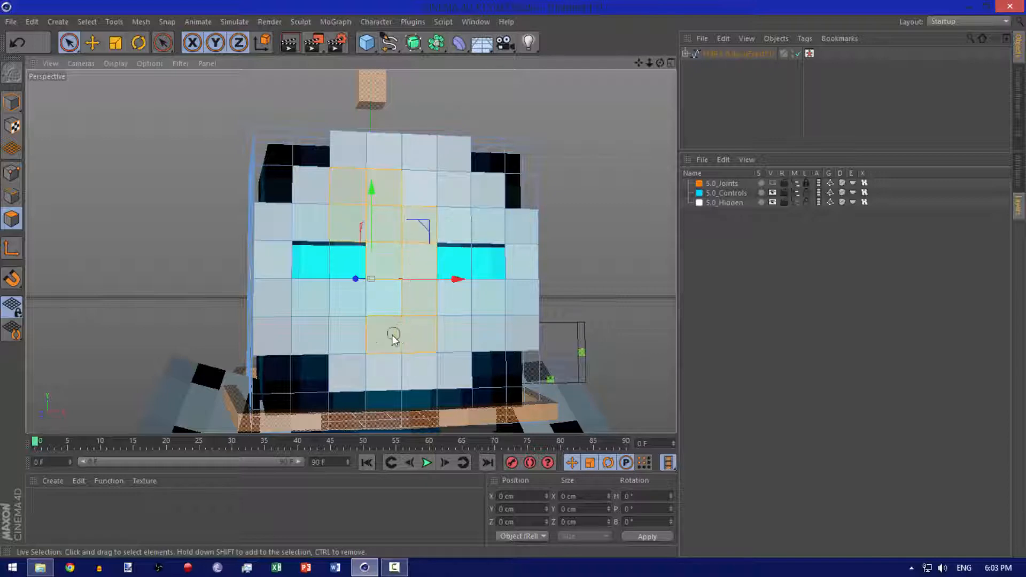
{"action": "mouse_move", "coordinate": [392, 335]}
{"action": "left_mouse_down"}
{"action": "mouse_move", "coordinate": [345, 321]}
{"action": "mouse_move", "coordinate": [373, 308]}
{"action": "left_mouse_up"}
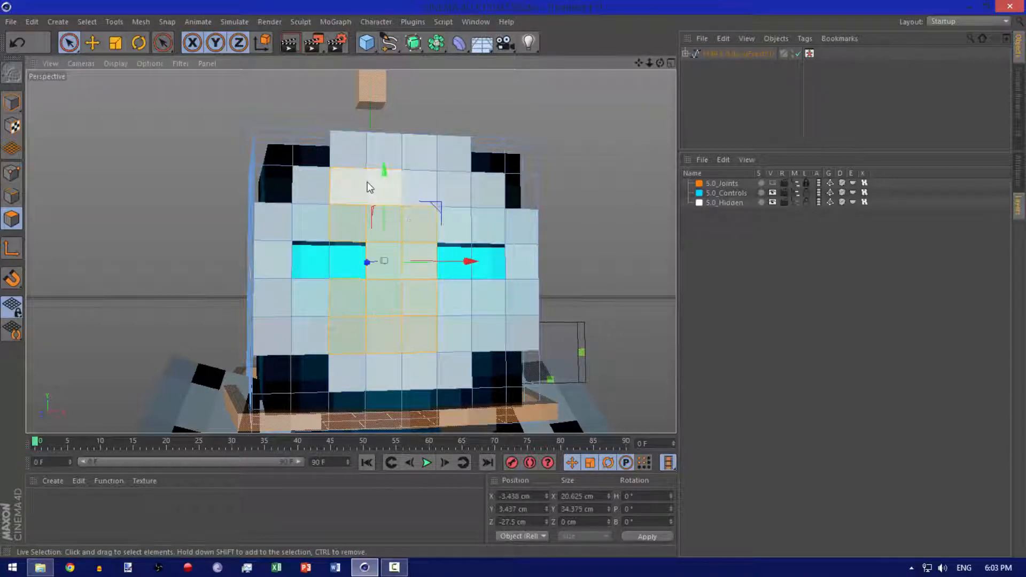
{"action": "mouse_move", "coordinate": [350, 187]}
{"action": "left_mouse_down", "text": "ctrl"}
{"action": "mouse_move", "coordinate": [421, 246]}
{"action": "mouse_move", "coordinate": [335, 338]}
{"action": "mouse_move", "coordinate": [394, 240]}
{"action": "mouse_move", "coordinate": [383, 191]}
{"action": "left_mouse_up", "text": "ctrl"}
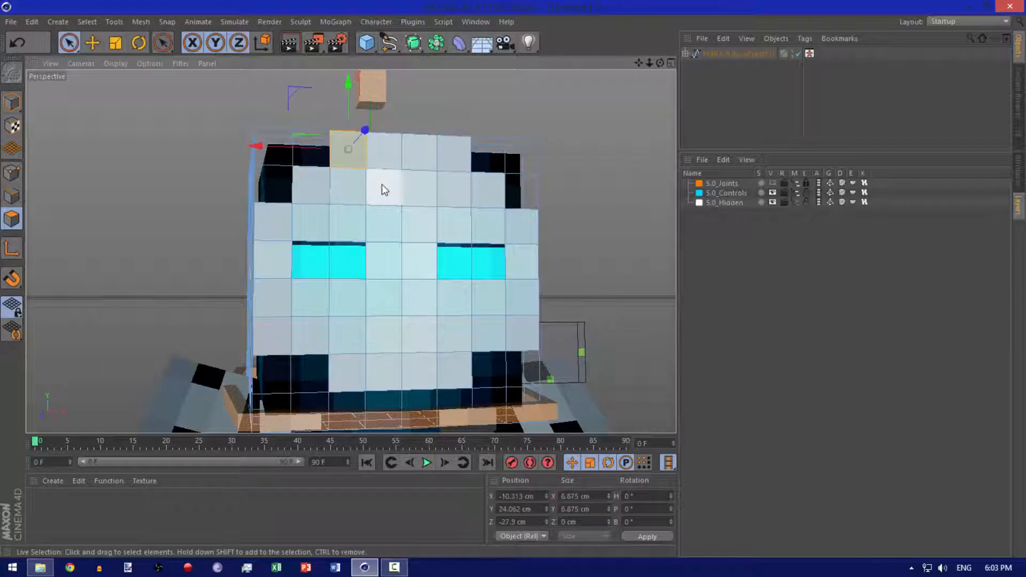
{"action": "left_click", "coordinate": [423, 221], "text": "shift"}
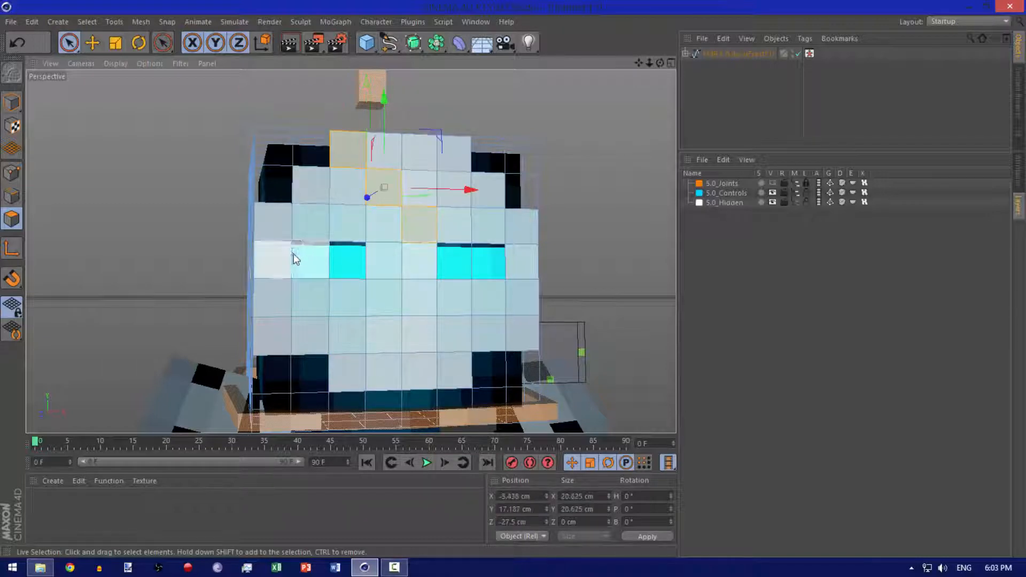
{"action": "left_click", "coordinate": [308, 224], "text": "shift"}
{"action": "left_click", "coordinate": [299, 326], "text": "shift"}
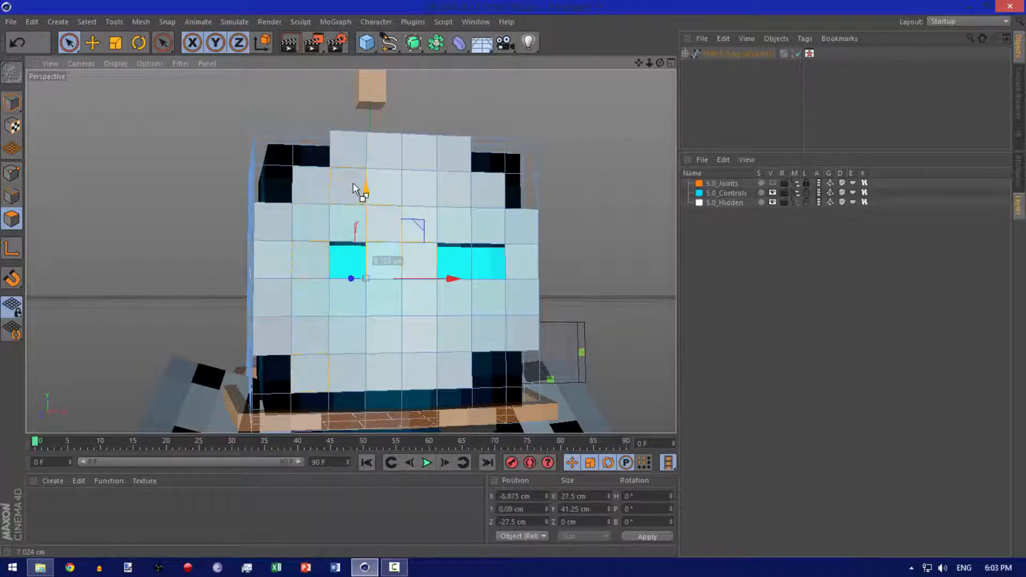
{"action": "left_click_drag", "start_coordinate": [360, 153], "coordinate": [304, 360]}
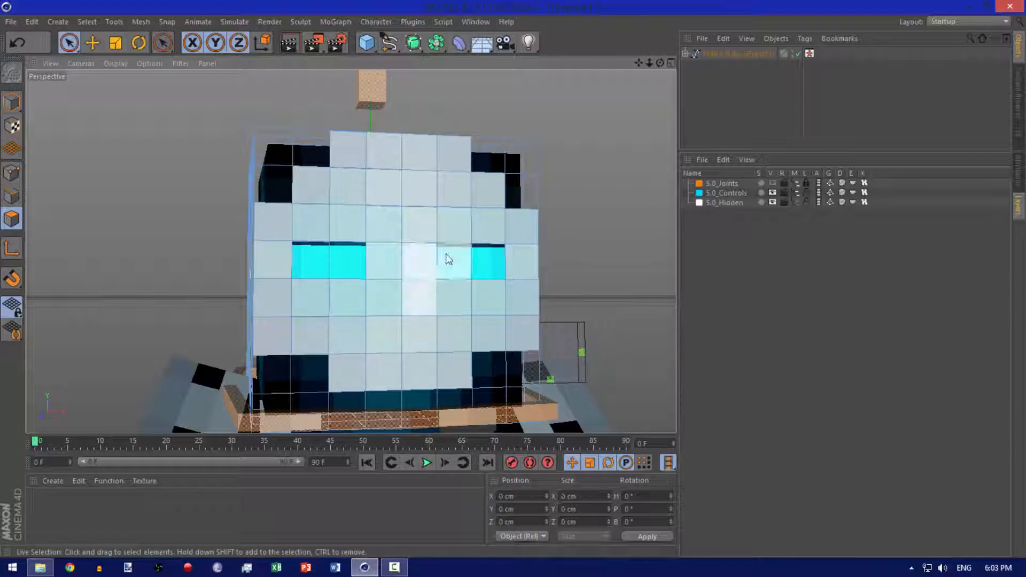
Step: Select the inner white mask polygons on the front of the head, leaving out both cyan eyes, and show the tool's attributes
{"action": "mouse_move", "coordinate": [456, 155]}
{"action": "left_mouse_down"}
{"action": "mouse_move", "coordinate": [389, 153]}
{"action": "mouse_move", "coordinate": [344, 189]}
{"action": "mouse_move", "coordinate": [483, 209]}
{"action": "mouse_move", "coordinate": [364, 219]}
{"action": "mouse_move", "coordinate": [313, 206]}
{"action": "mouse_move", "coordinate": [273, 305]}
{"action": "mouse_move", "coordinate": [346, 309]}
{"action": "mouse_move", "coordinate": [384, 270]}
{"action": "mouse_move", "coordinate": [408, 316]}
{"action": "mouse_move", "coordinate": [381, 366]}
{"action": "mouse_move", "coordinate": [445, 311]}
{"action": "mouse_move", "coordinate": [490, 326]}
{"action": "mouse_move", "coordinate": [524, 231]}
{"action": "left_mouse_up"}
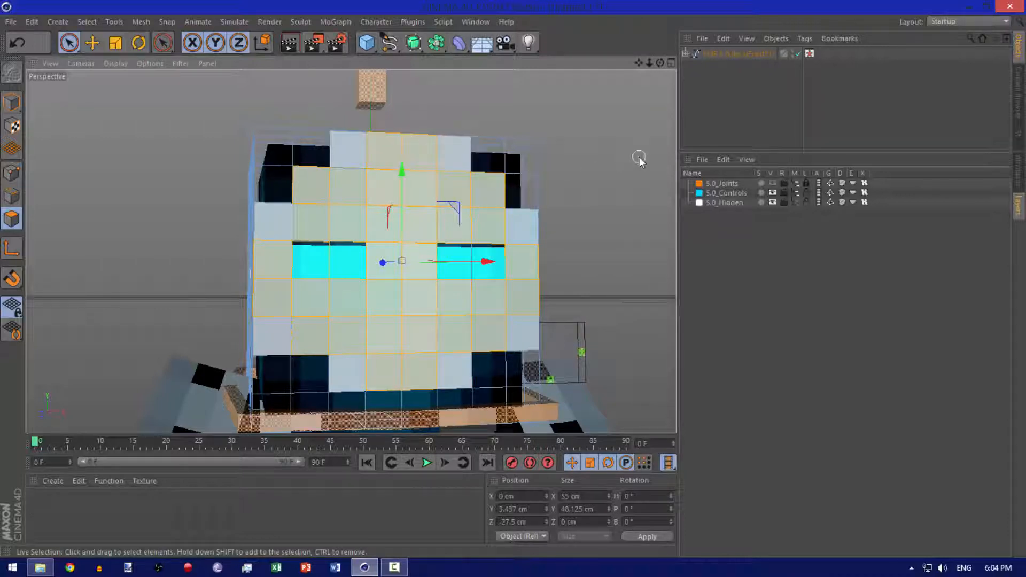
{"action": "left_click", "coordinate": [1019, 174]}
{"action": "left_click", "coordinate": [1021, 209]}
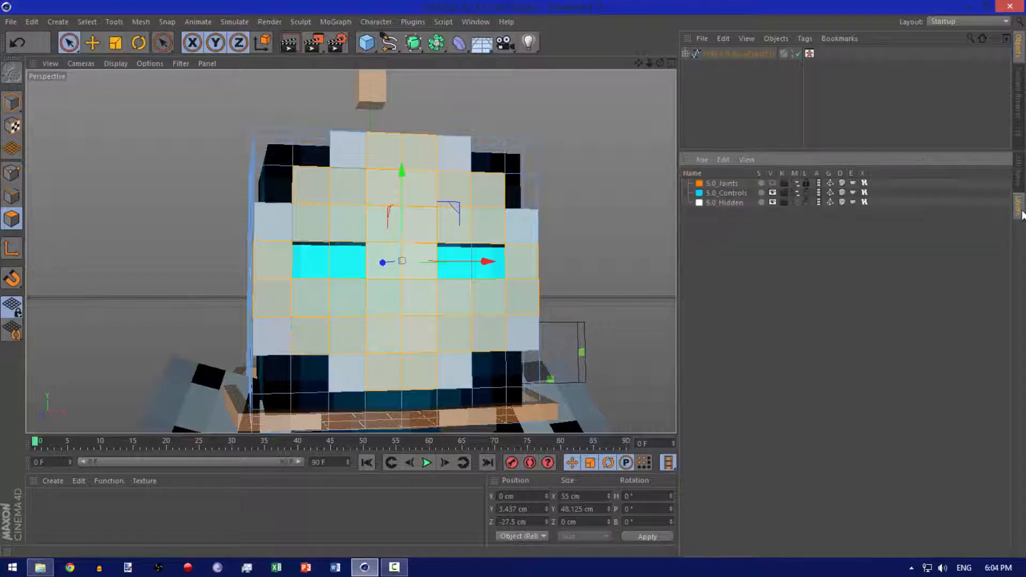
{"action": "left_click", "coordinate": [1019, 174]}
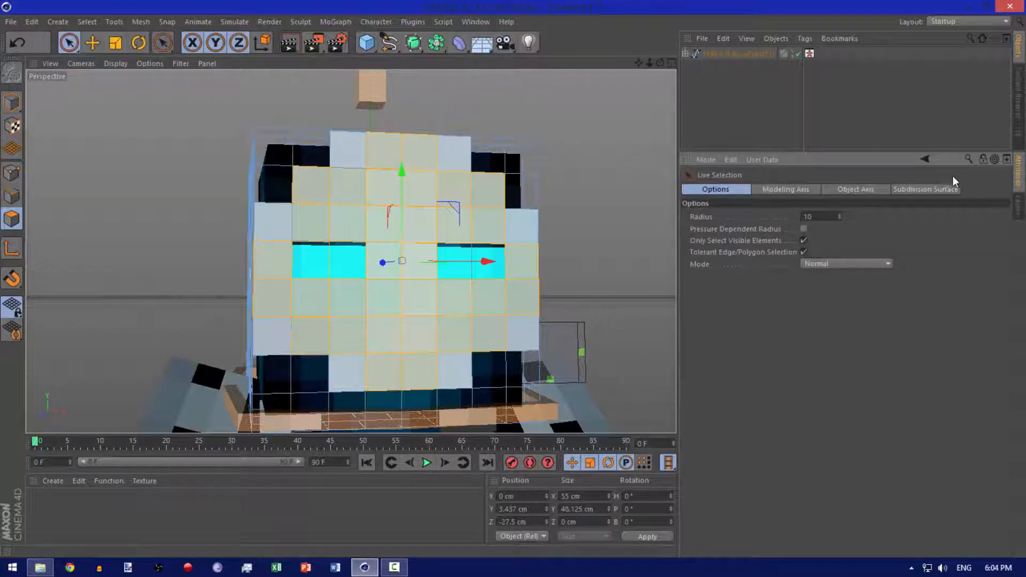
Step: Extrude the selected face polygons with an offset of 1 cm
{"action": "key", "text": "d"}
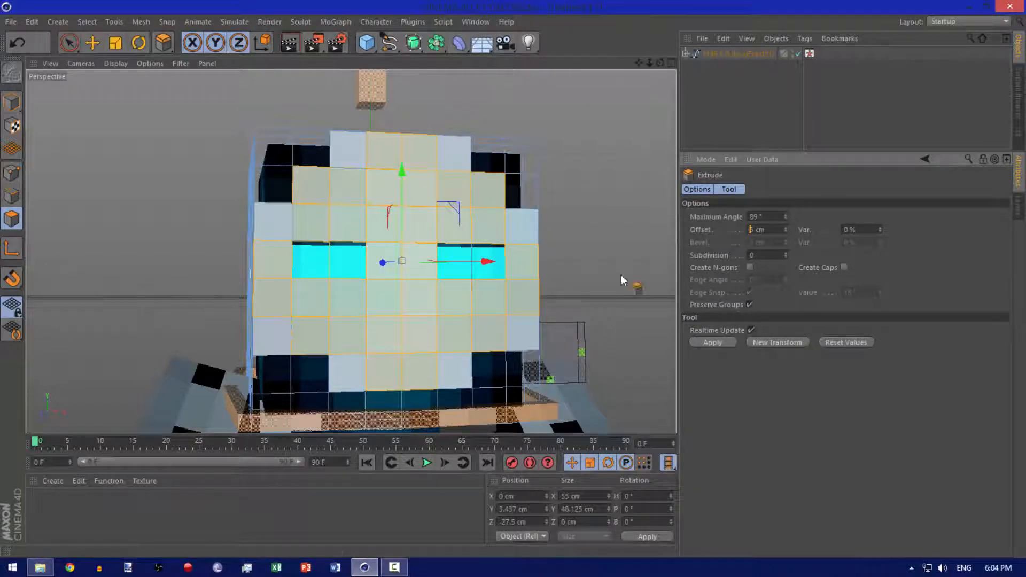
{"action": "type", "text": "1"}
{"action": "key", "text": "Return"}
{"action": "key", "text": "BackSpace"}
{"action": "key", "text": "BackSpace"}
{"action": "type", "text": "1"}
{"action": "left_click", "coordinate": [713, 343]}
{"action": "left_click_drag", "start_coordinate": [660, 63], "coordinate": [801, 217]}
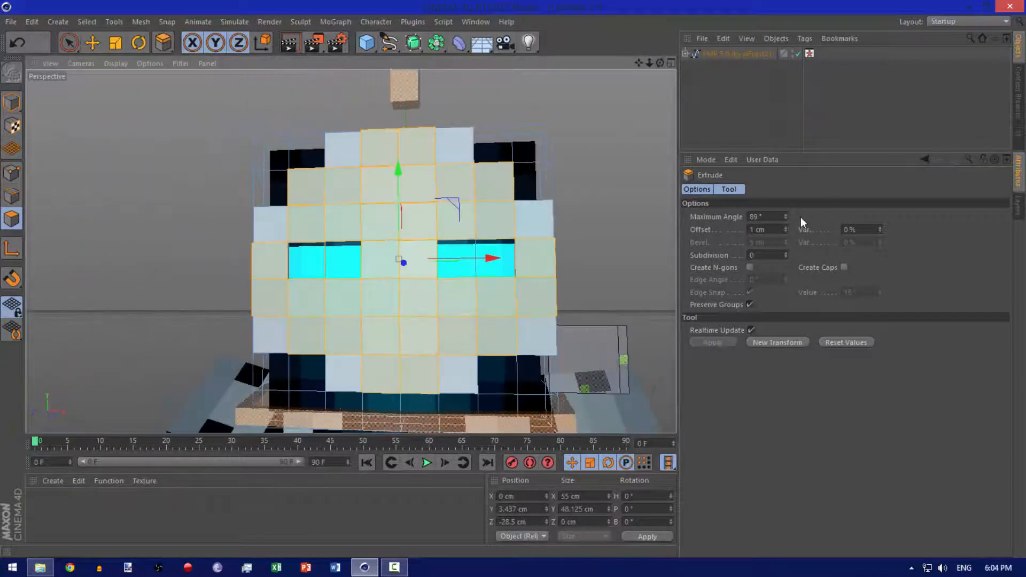
Step: Undo the 1 cm face extrusion, try a 15 cm offset on the same polygons and undo that as well
{"action": "left_click", "coordinate": [754, 229]}
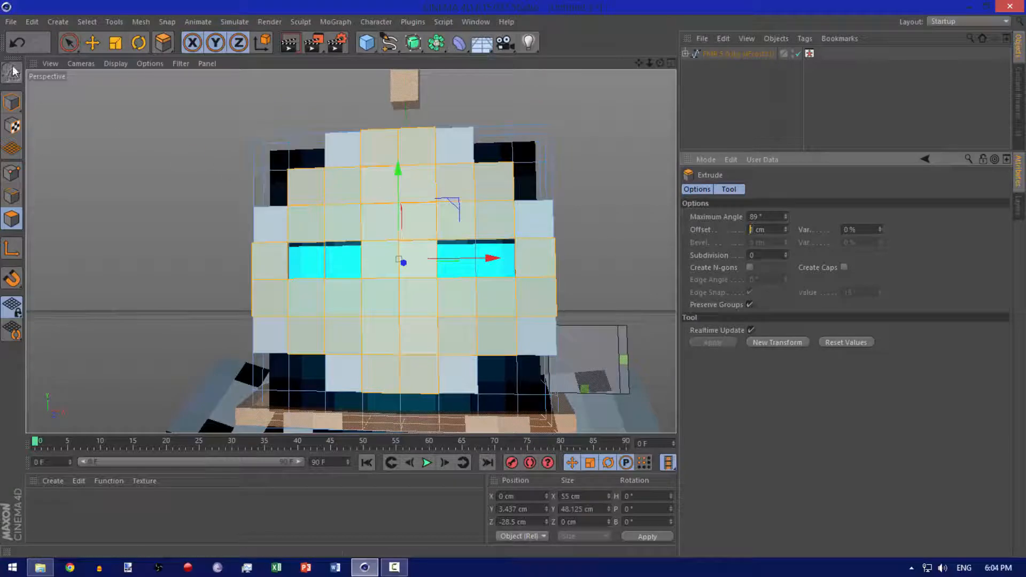
{"action": "key", "text": "ctrl+z"}
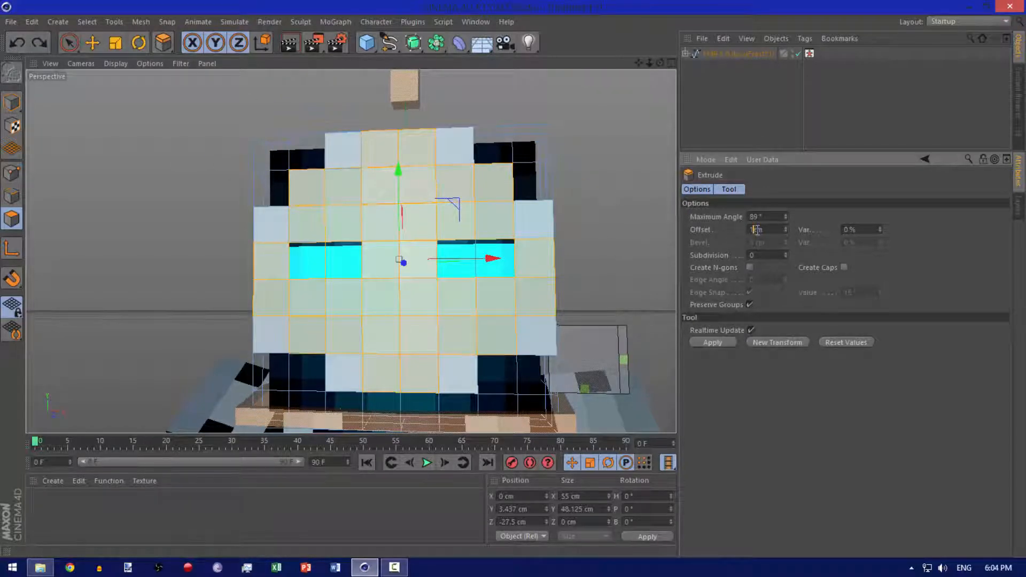
{"action": "left_click", "coordinate": [726, 342]}
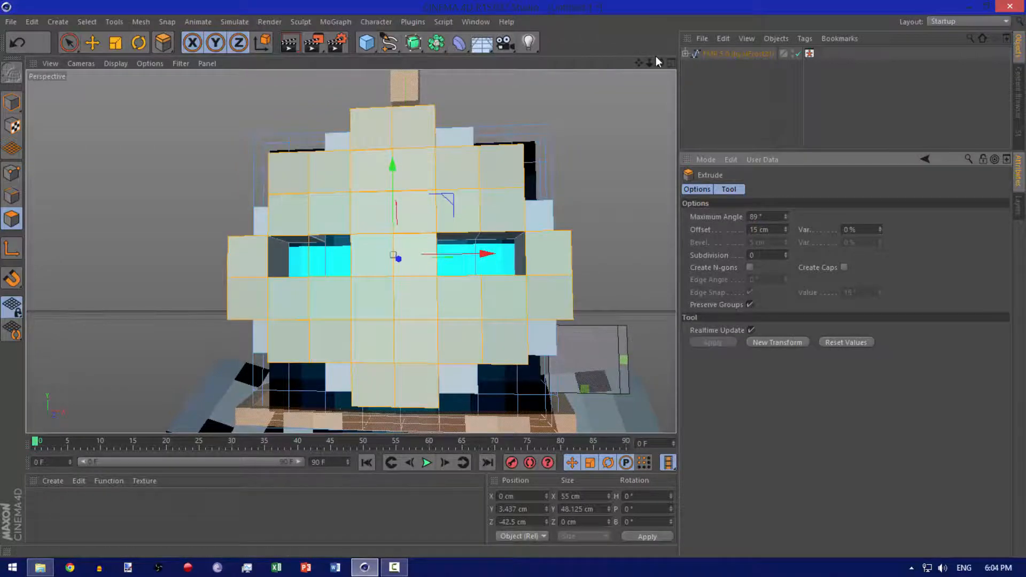
{"action": "mouse_move", "coordinate": [660, 63]}
{"action": "left_mouse_down"}
{"action": "mouse_move", "coordinate": [351, 252]}
{"action": "mouse_move", "coordinate": [642, 73]}
{"action": "left_mouse_up"}
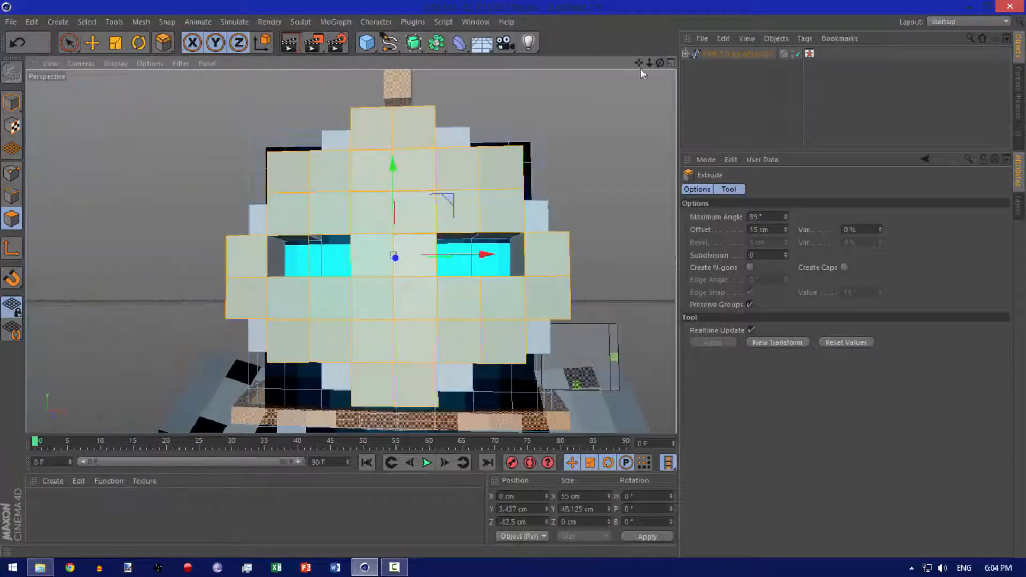
{"action": "left_click", "coordinate": [11, 42]}
Step: Extrude the selected face polygons with an offset of 1.2 cm and return to model mode
{"action": "left_click", "coordinate": [758, 229]}
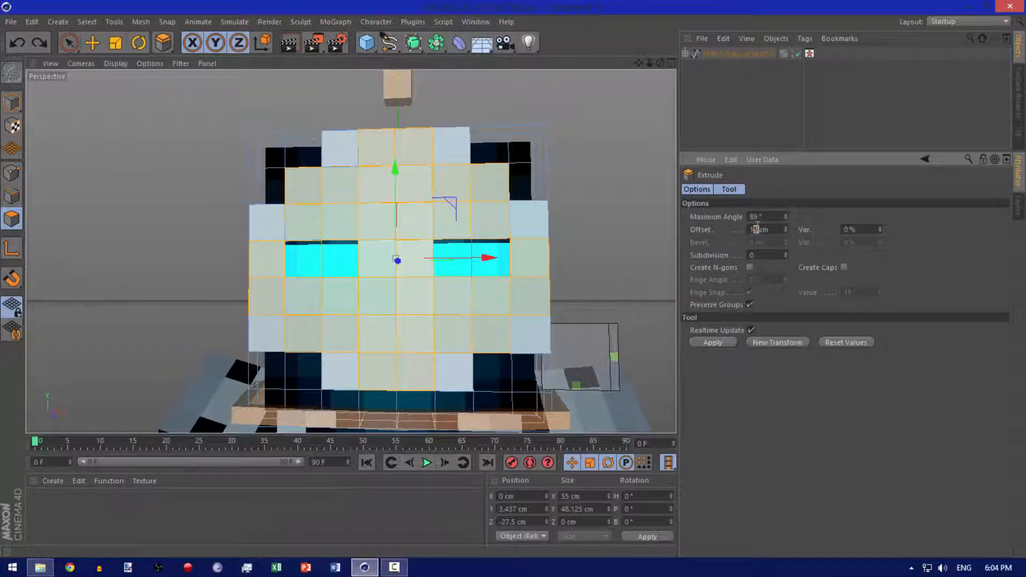
{"action": "left_click", "coordinate": [713, 342]}
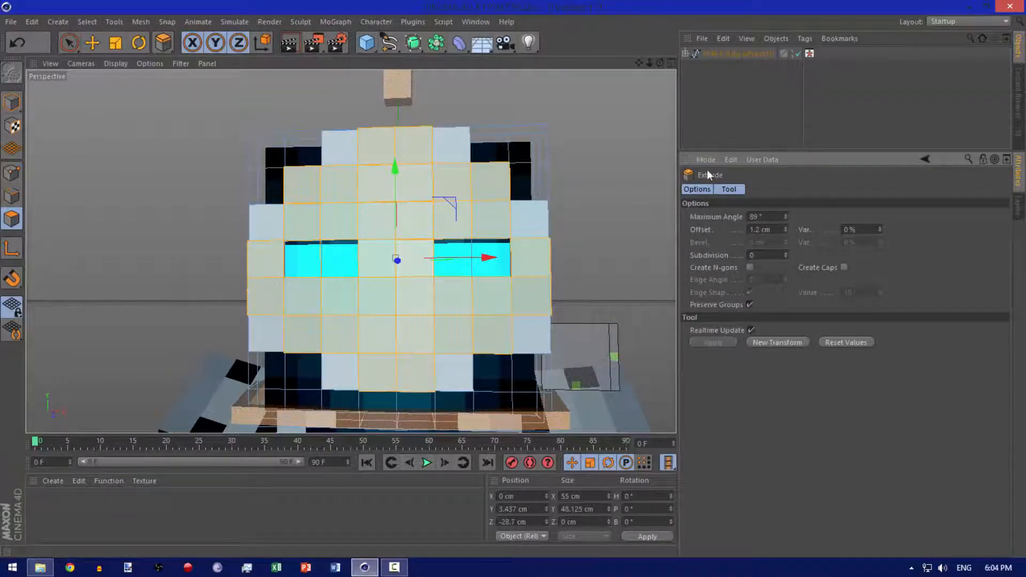
{"action": "left_click_drag", "start_coordinate": [661, 63], "coordinate": [551, 79]}
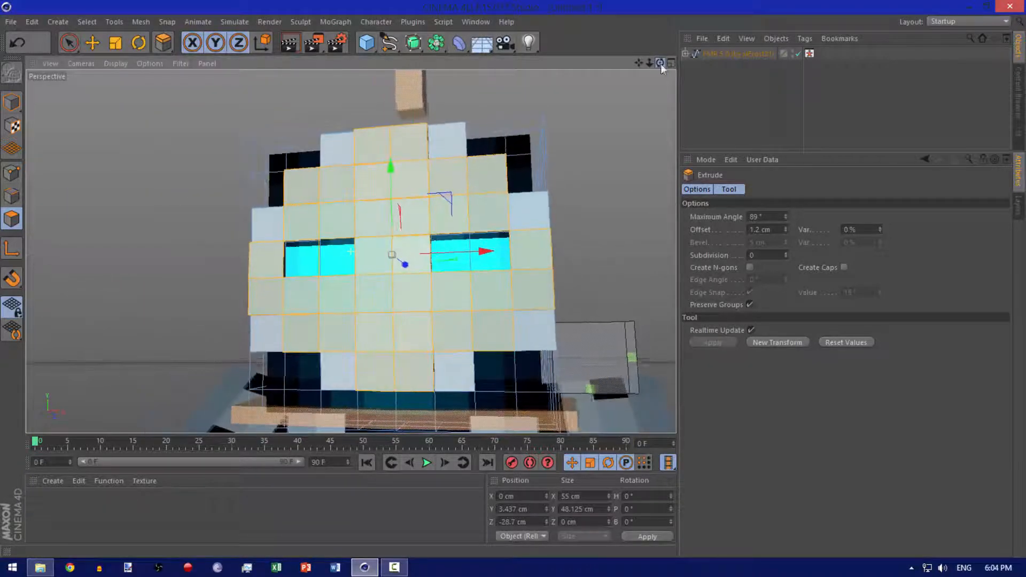
{"action": "left_click", "coordinate": [92, 43]}
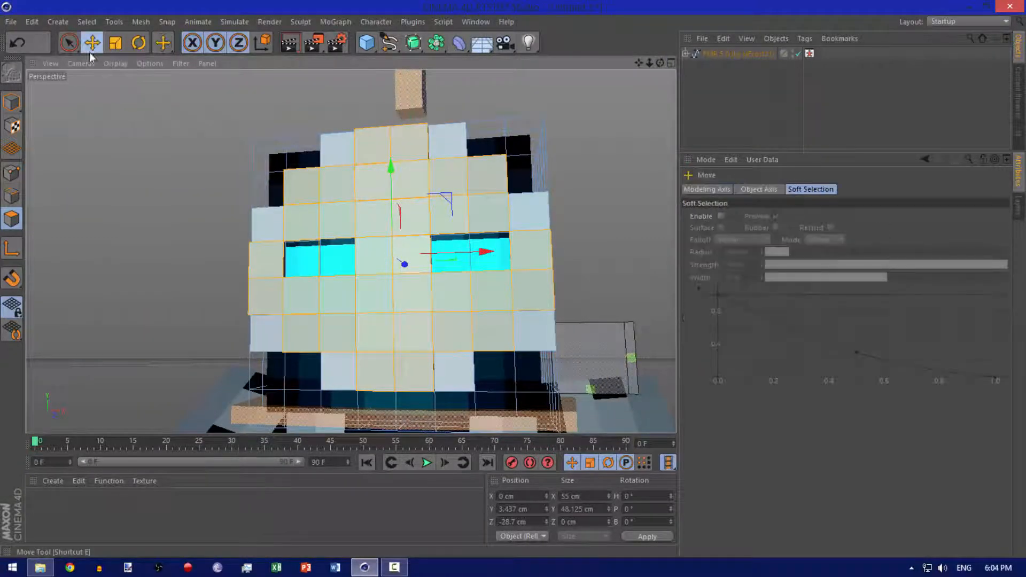
{"action": "left_click", "coordinate": [16, 104]}
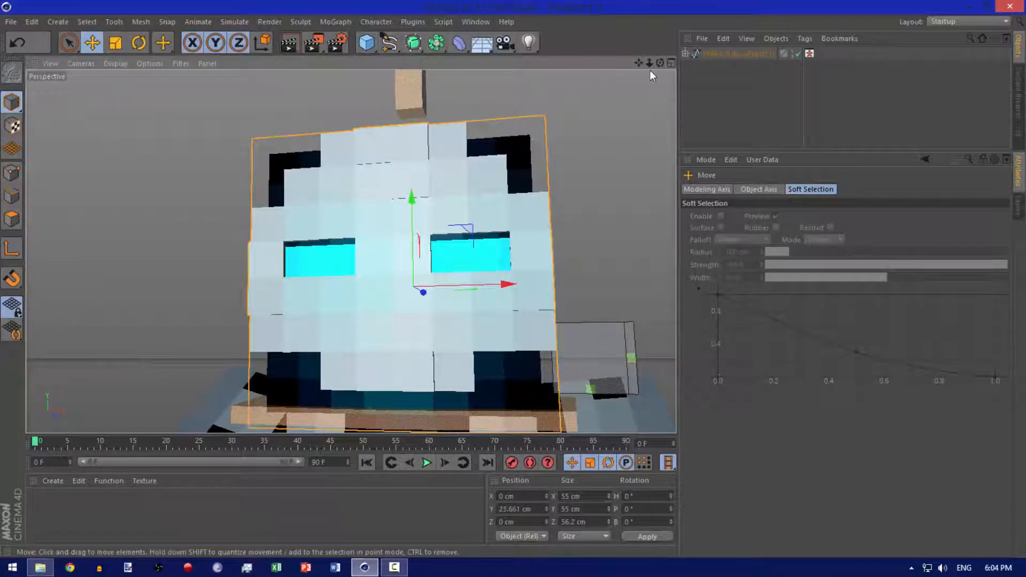
Step: Select the meshBody torso and, in polygon mode, live-select the dark teal stripe polygons running from the upper chest down its front
{"action": "left_click_drag", "start_coordinate": [659, 63], "coordinate": [708, 2]}
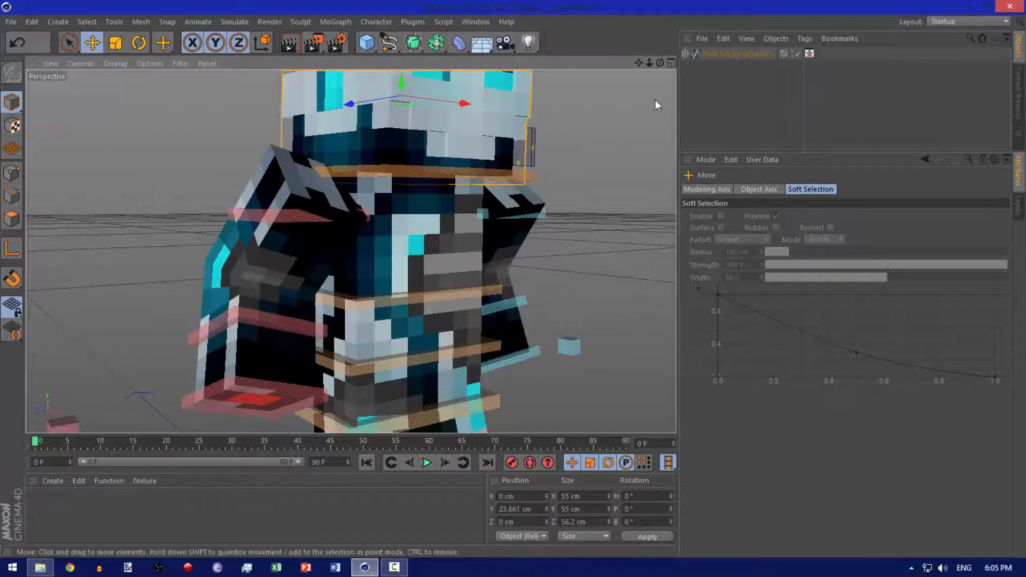
{"action": "left_click_drag", "start_coordinate": [660, 62], "coordinate": [660, 65]}
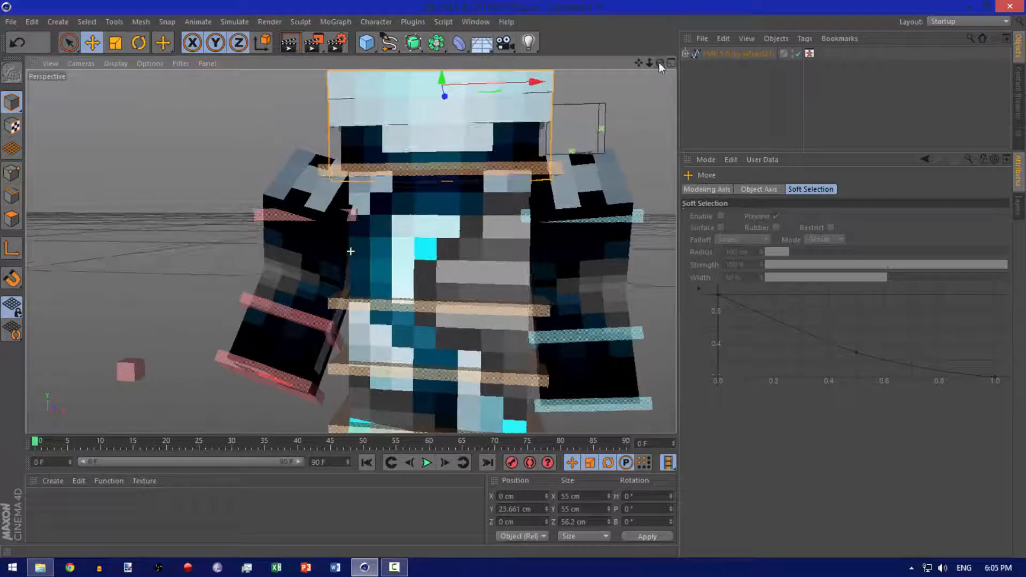
{"action": "left_click", "coordinate": [477, 279]}
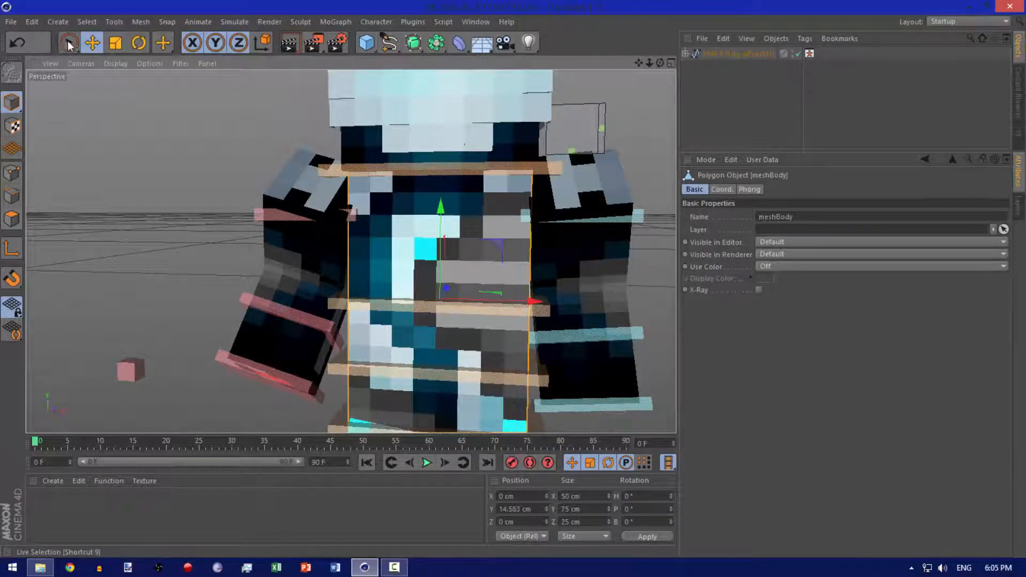
{"action": "left_click", "coordinate": [12, 219]}
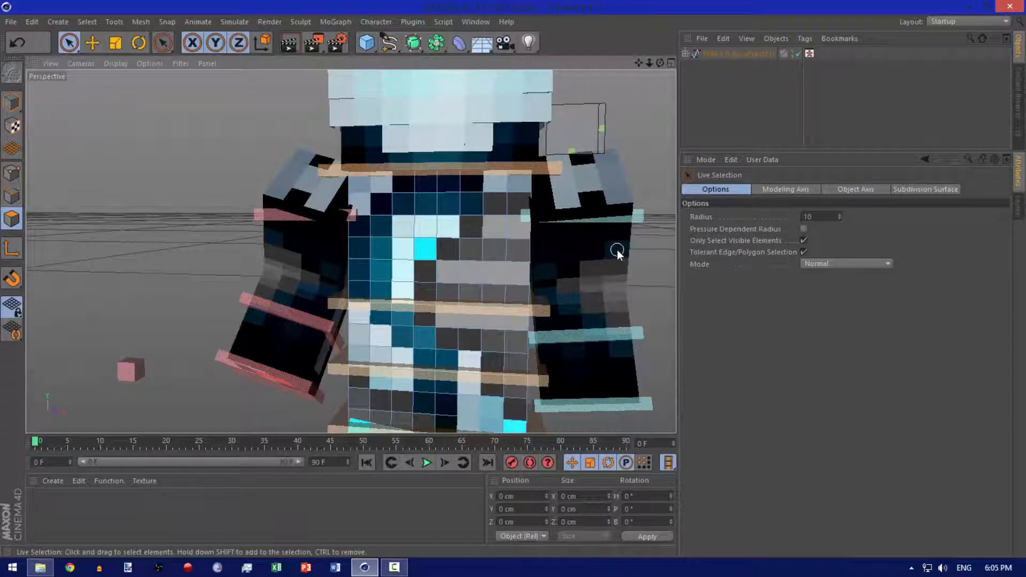
{"action": "mouse_move", "coordinate": [467, 200]}
{"action": "left_mouse_down"}
{"action": "mouse_move", "coordinate": [419, 197]}
{"action": "mouse_move", "coordinate": [442, 188]}
{"action": "left_mouse_up"}
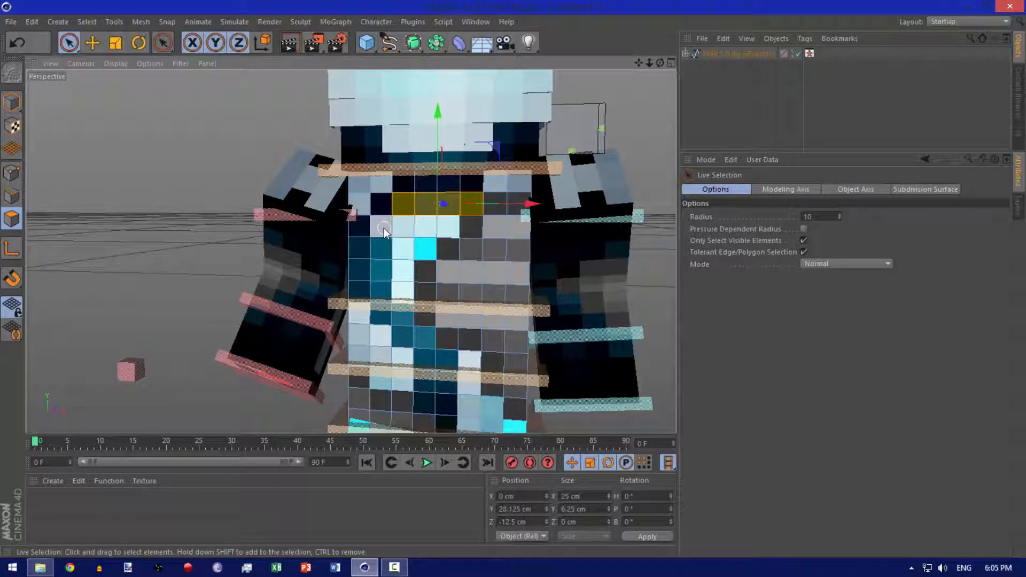
{"action": "mouse_move", "coordinate": [384, 227]}
{"action": "left_mouse_down", "text": "shift"}
{"action": "mouse_move", "coordinate": [380, 329]}
{"action": "mouse_move", "coordinate": [432, 376]}
{"action": "mouse_move", "coordinate": [442, 403]}
{"action": "mouse_move", "coordinate": [446, 361]}
{"action": "mouse_move", "coordinate": [375, 337]}
{"action": "left_mouse_up", "text": "shift"}
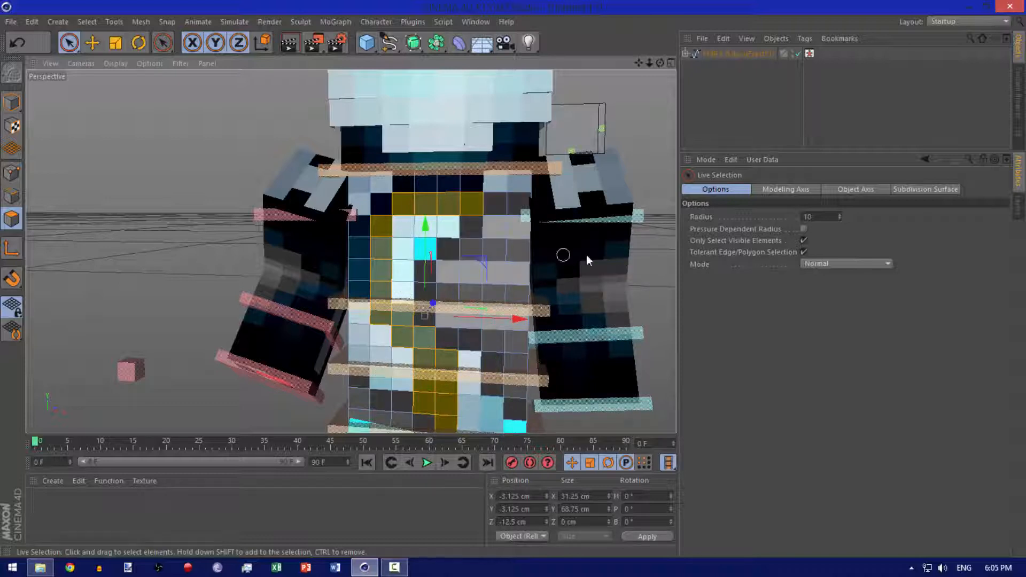
Step: Extrude the selected torso stripe polygons with an offset of 1 cm and return to model mode
{"action": "key", "text": "d"}
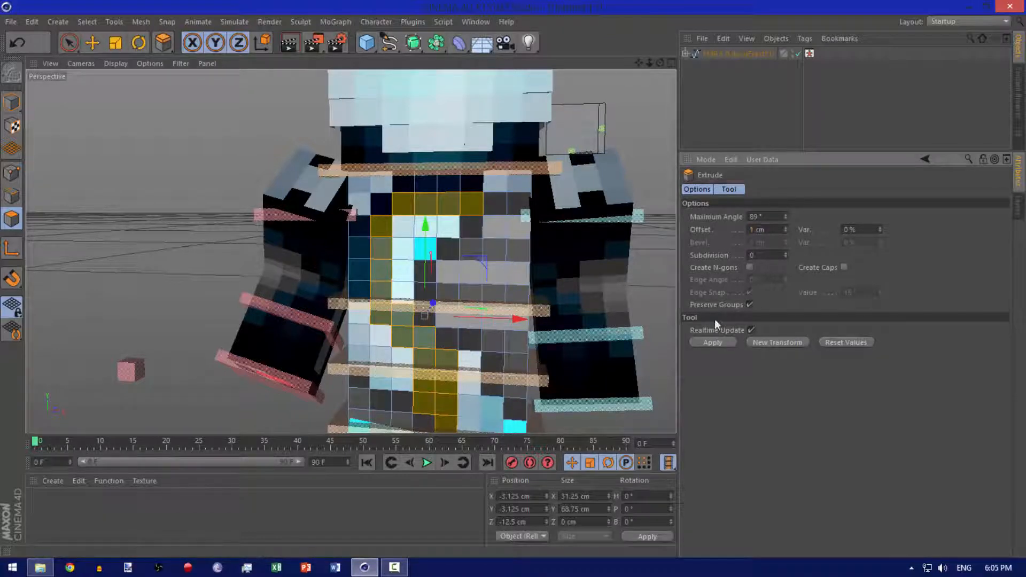
{"action": "mouse_move", "coordinate": [660, 62]}
{"action": "left_mouse_down"}
{"action": "mouse_move", "coordinate": [350, 250]}
{"action": "mouse_move", "coordinate": [659, 63]}
{"action": "left_mouse_up"}
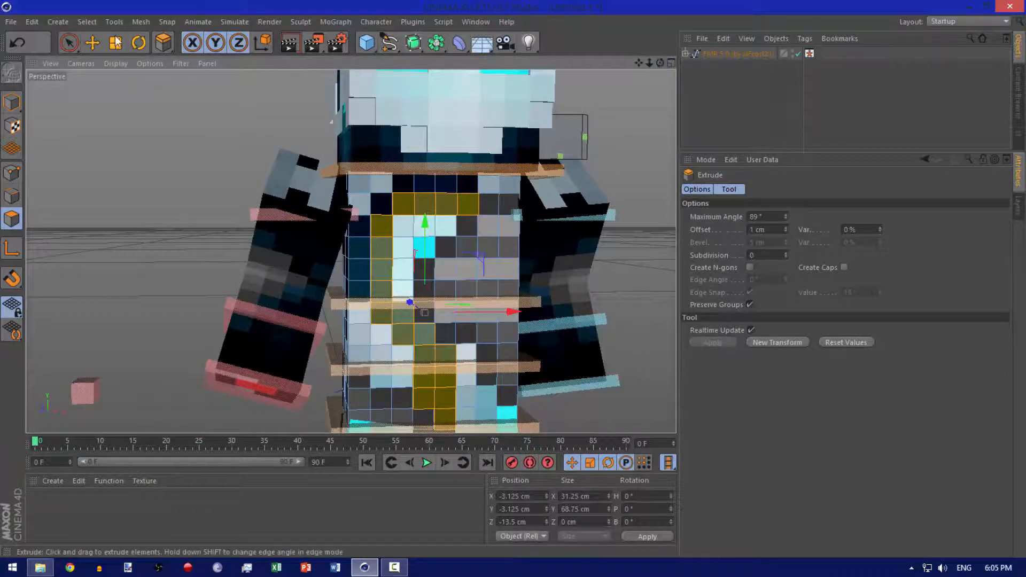
{"action": "left_click", "coordinate": [71, 42]}
{"action": "left_click", "coordinate": [92, 43]}
{"action": "left_click", "coordinate": [10, 107]}
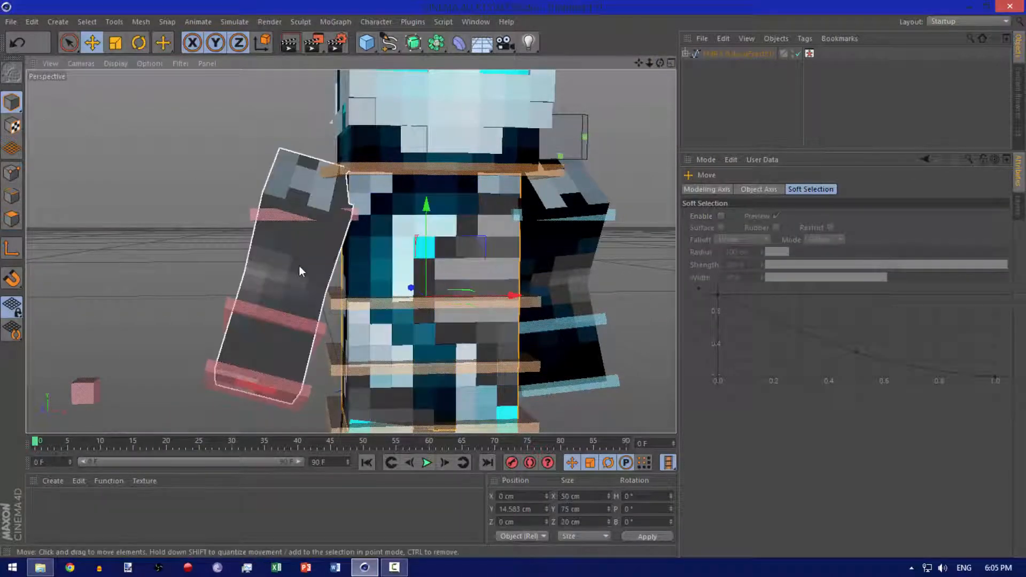
Step: Select the character's right arm mesh and, in polygon mode, remove the upper-arm polygons around the shoulder from the selection
{"action": "left_click", "coordinate": [299, 267]}
{"action": "left_click", "coordinate": [68, 42]}
{"action": "left_click", "coordinate": [12, 218]}
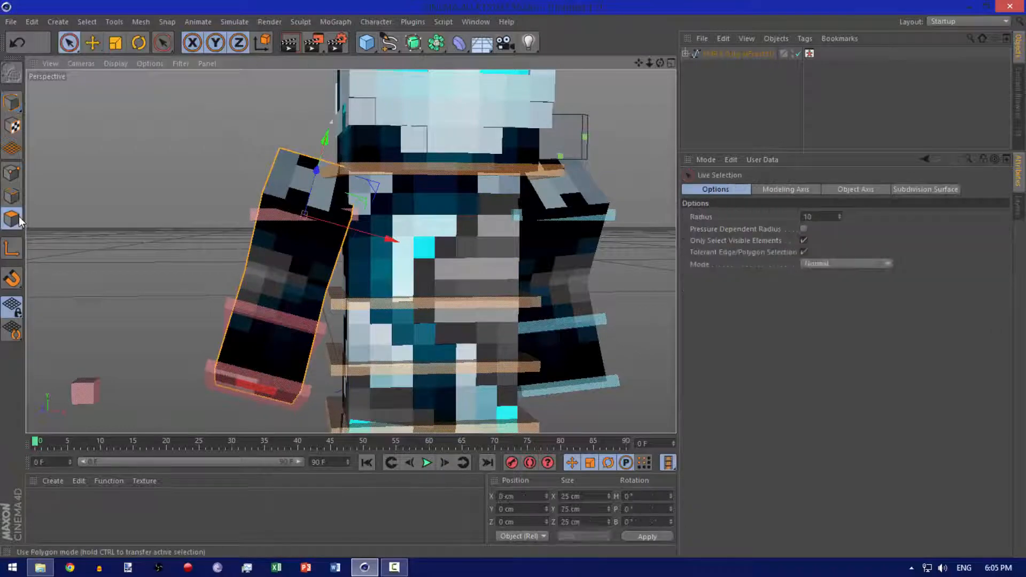
{"action": "left_click", "coordinate": [17, 220]}
{"action": "left_click_drag", "start_coordinate": [661, 63], "coordinate": [687, 63]}
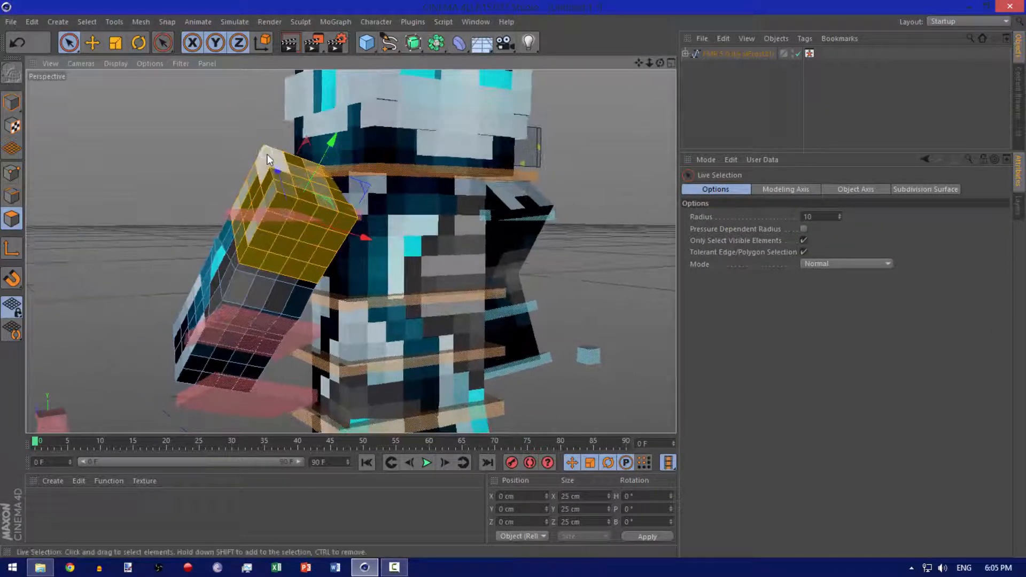
{"action": "mouse_move", "coordinate": [267, 154]}
{"action": "left_mouse_down", "text": "ctrl"}
{"action": "mouse_move", "coordinate": [321, 198]}
{"action": "mouse_move", "coordinate": [299, 239]}
{"action": "mouse_move", "coordinate": [248, 213]}
{"action": "left_mouse_up", "text": "ctrl"}
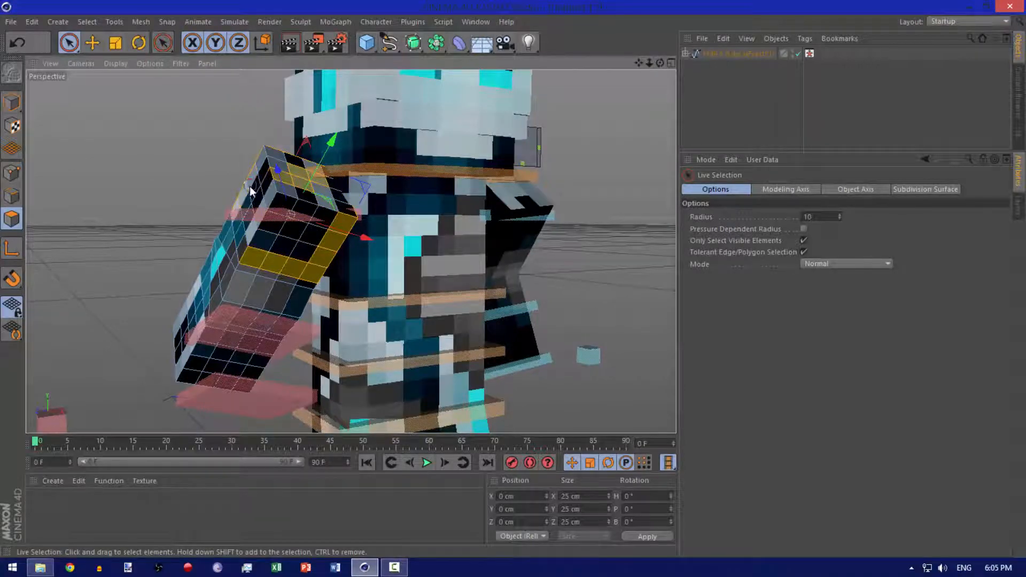
{"action": "left_click_drag", "start_coordinate": [342, 201], "coordinate": [289, 178], "text": "ctrl"}
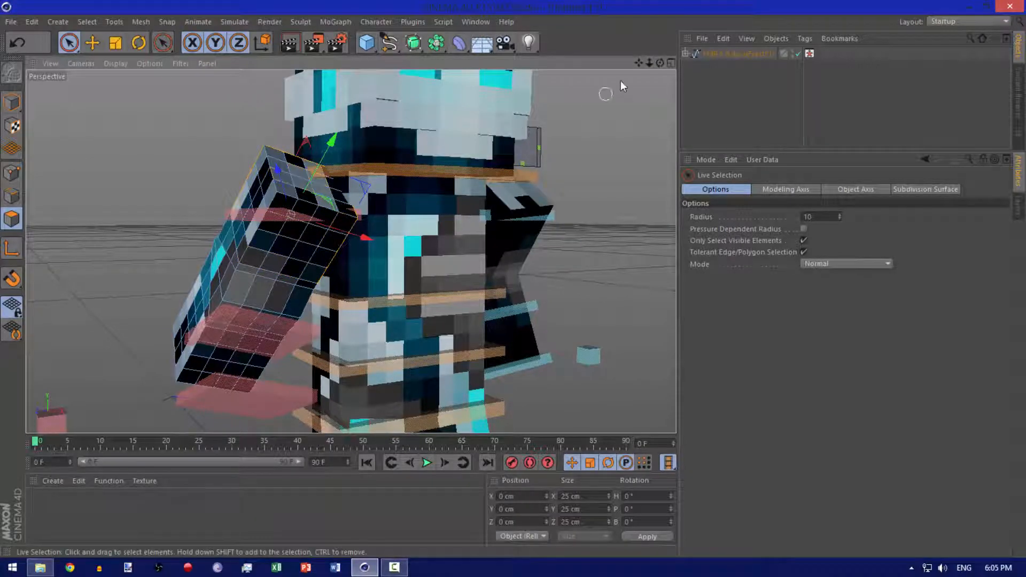
{"action": "left_click_drag", "start_coordinate": [660, 63], "coordinate": [267, 219]}
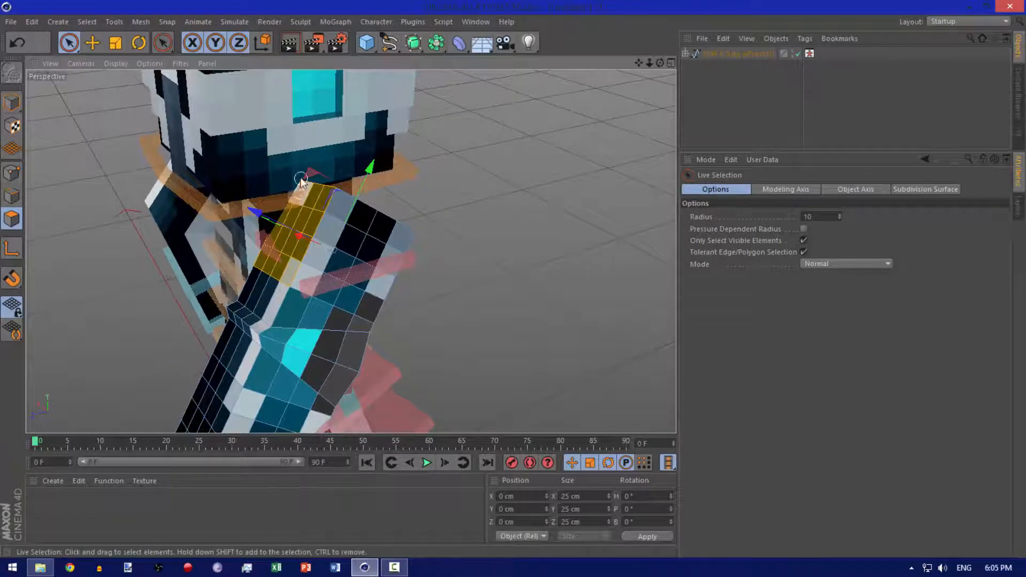
{"action": "mouse_move", "coordinate": [301, 181]}
{"action": "left_mouse_down", "text": "ctrl"}
{"action": "mouse_move", "coordinate": [281, 251]}
{"action": "mouse_move", "coordinate": [313, 195]}
{"action": "left_mouse_up", "text": "ctrl"}
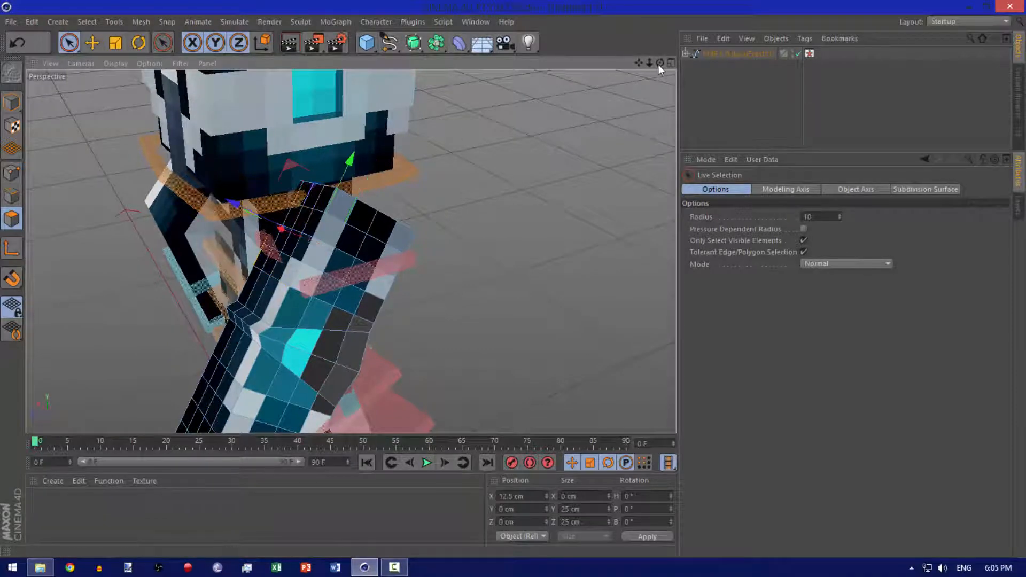
{"action": "left_click_drag", "start_coordinate": [660, 63], "coordinate": [697, 12]}
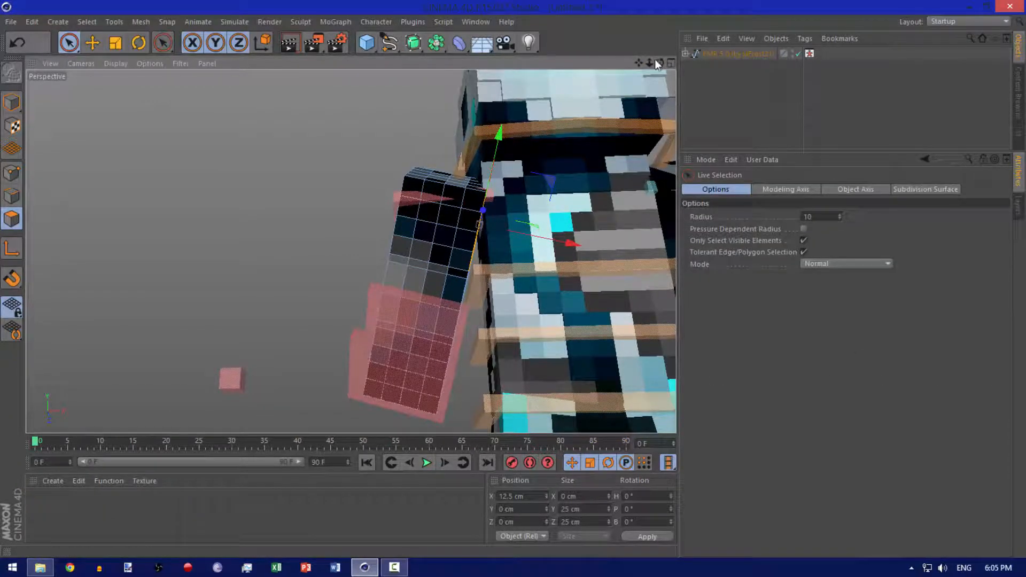
{"action": "left_click_drag", "start_coordinate": [650, 64], "coordinate": [802, 67]}
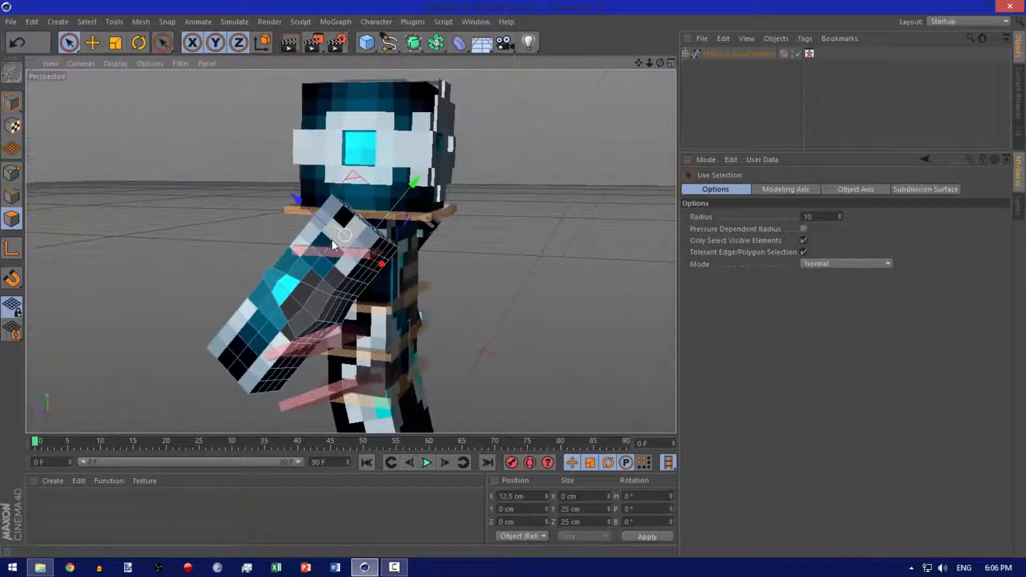
Step: Live-select the right arm's shoulder cap polygons, covering the top face and the upper rows around its sides
{"action": "left_click_drag", "start_coordinate": [663, 63], "coordinate": [314, 214]}
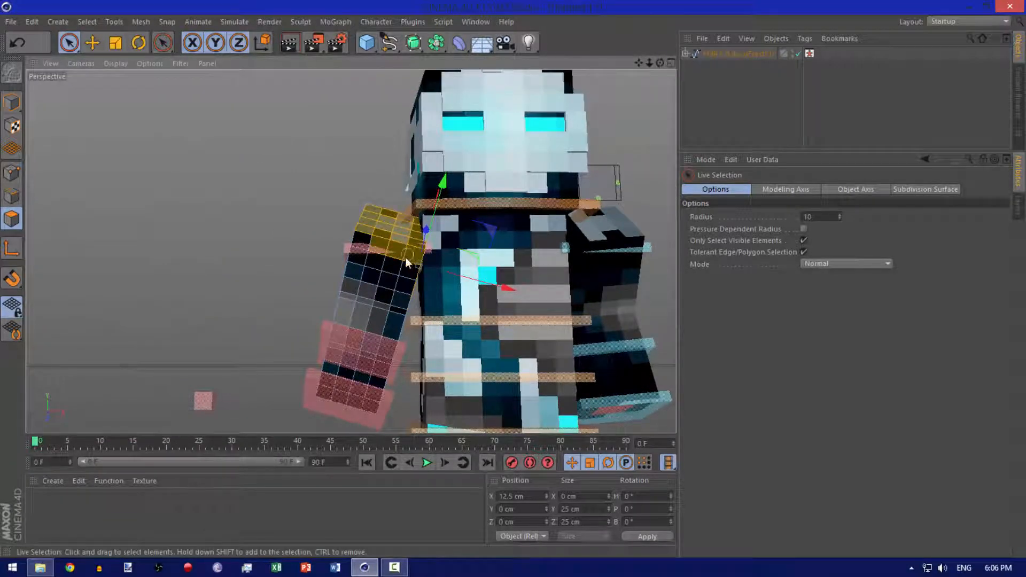
{"action": "left_click_drag", "start_coordinate": [373, 263], "coordinate": [378, 240]}
{"action": "left_click_drag", "start_coordinate": [660, 63], "coordinate": [319, 228]}
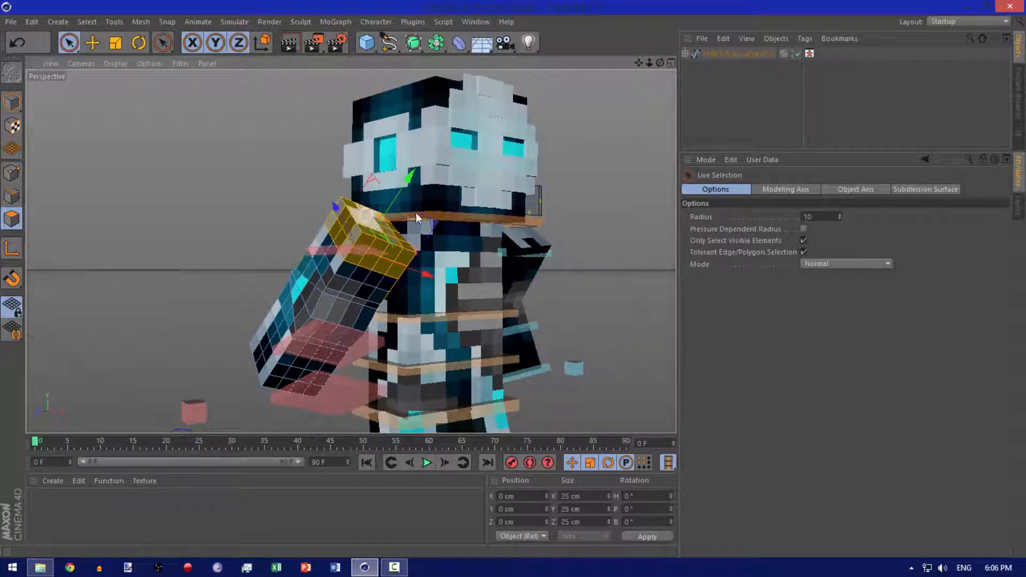
{"action": "left_click_drag", "start_coordinate": [660, 64], "coordinate": [848, 296]}
Step: Extrude the selected shoulder cap polygons with an offset of 1 cm and return to model mode
{"action": "key", "text": "d"}
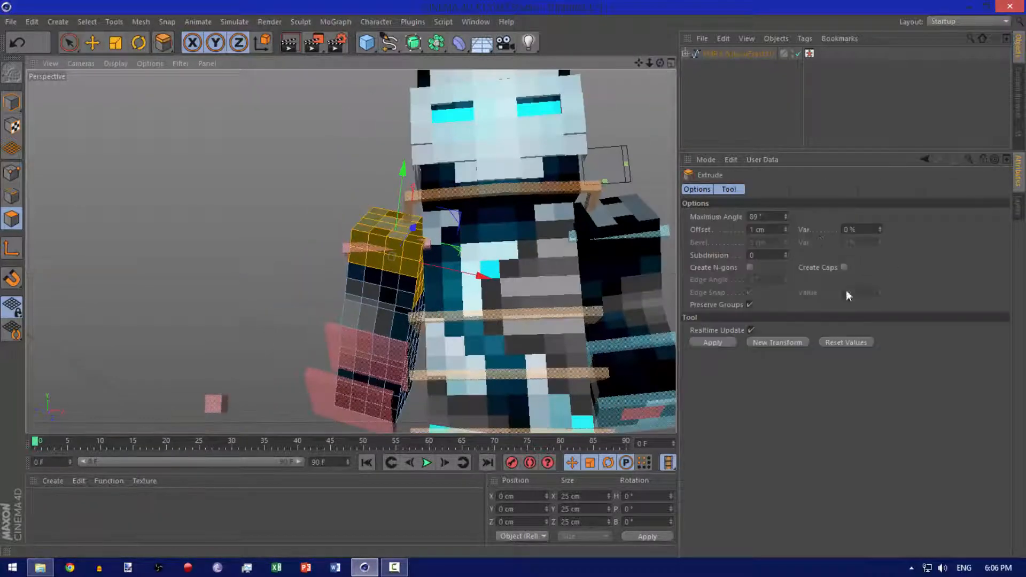
{"action": "left_click", "coordinate": [713, 343]}
{"action": "left_click_drag", "start_coordinate": [660, 63], "coordinate": [753, 182]}
{"action": "left_click", "coordinate": [92, 42]}
{"action": "left_click", "coordinate": [11, 101]}
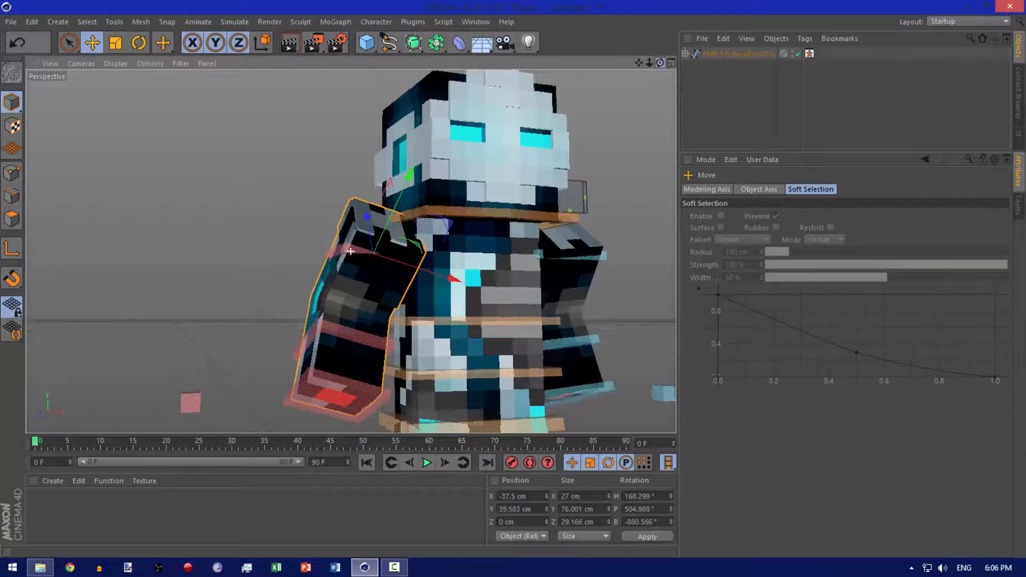
Step: Select the meshLegR leg, extrude the polygons around its foot with an offset of 1 cm and return to model mode
{"action": "left_click_drag", "start_coordinate": [660, 63], "coordinate": [684, 1]}
{"action": "left_click", "coordinate": [476, 346]}
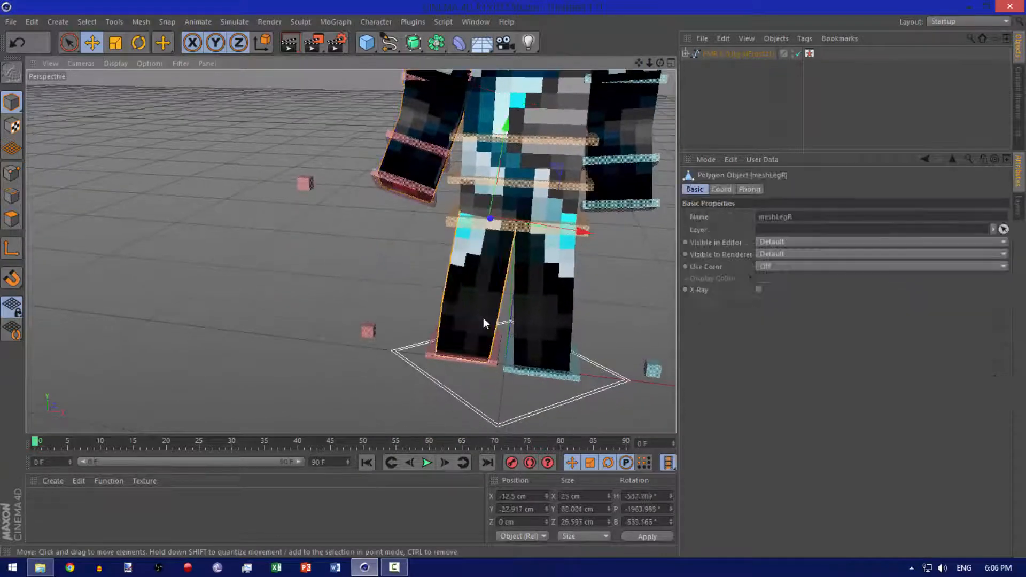
{"action": "left_click", "coordinate": [69, 42]}
{"action": "left_click", "coordinate": [12, 219]}
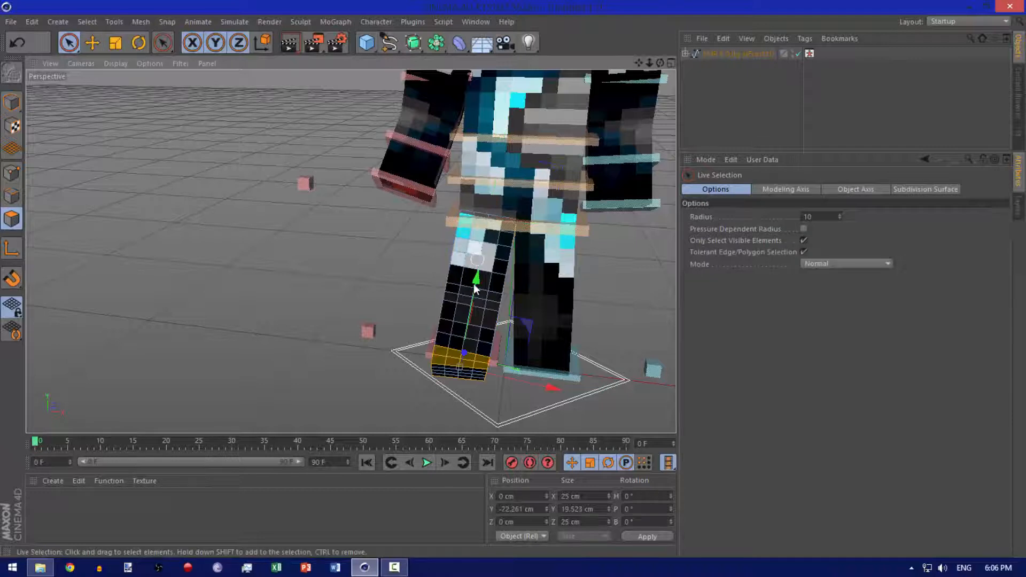
{"action": "key", "text": "d"}
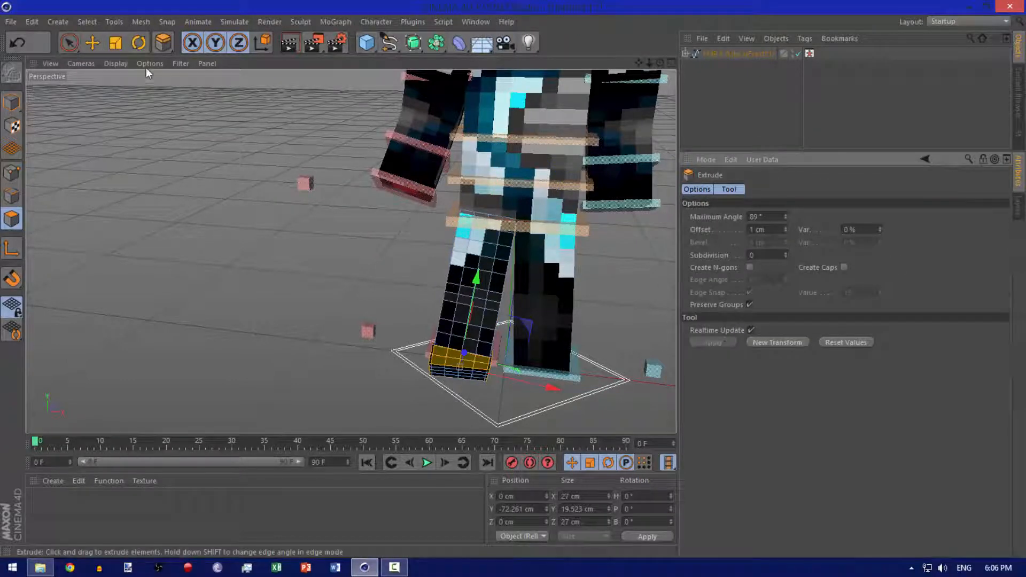
{"action": "left_click", "coordinate": [89, 43]}
{"action": "left_click", "coordinate": [13, 100]}
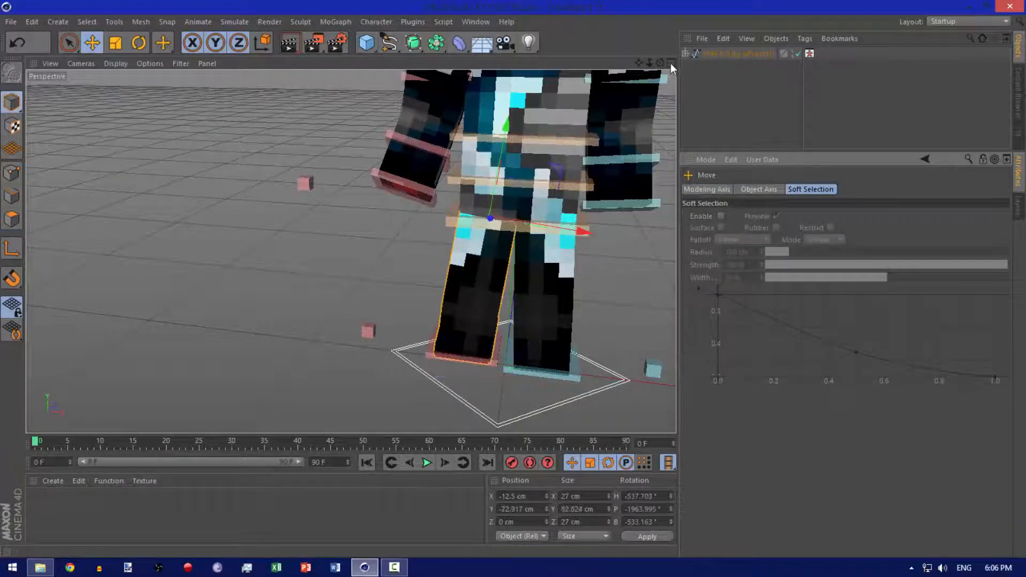
Step: In the FMR 5.0 rig's Tools options, set Sword Left to the teal diamond sword
{"action": "left_click_drag", "start_coordinate": [649, 64], "coordinate": [625, 158]}
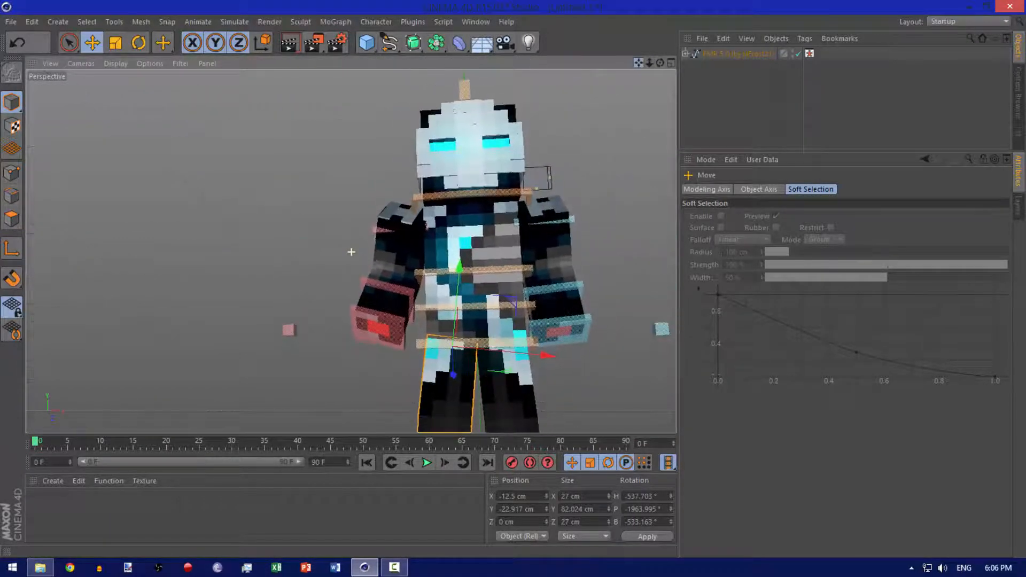
{"action": "left_click", "coordinate": [710, 56]}
{"action": "scroll", "coordinate": [946, 430], "scroll_direction": "down", "scroll_amount": 6}
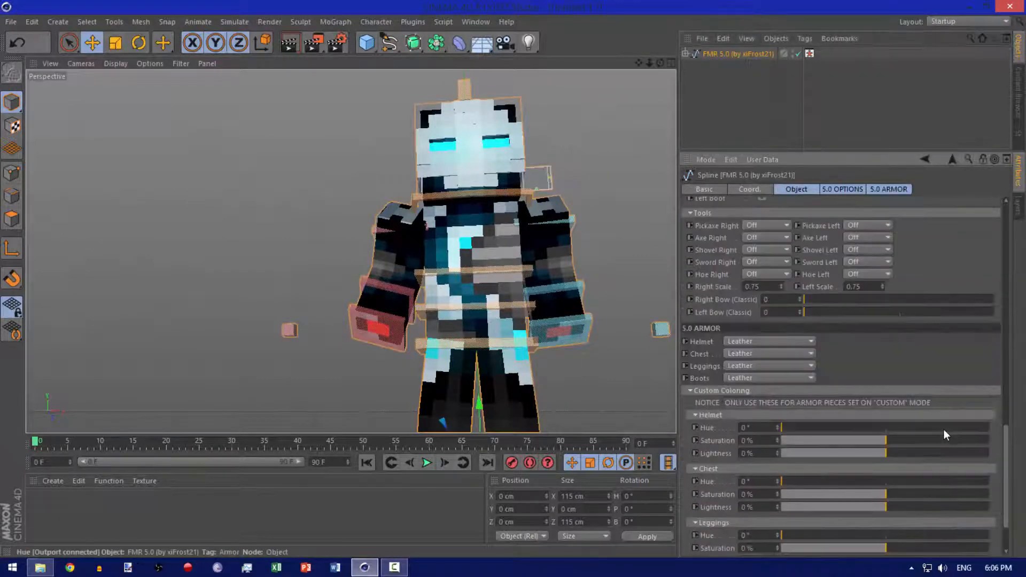
{"action": "scroll", "coordinate": [944, 429], "scroll_direction": "up", "scroll_amount": 1}
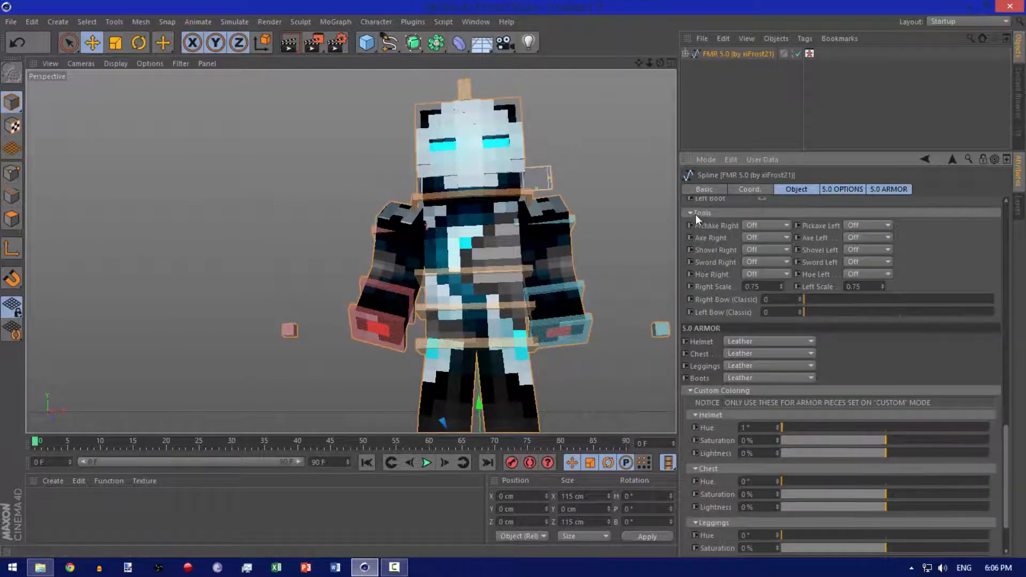
{"action": "left_click", "coordinate": [695, 214]}
{"action": "left_click", "coordinate": [691, 246]}
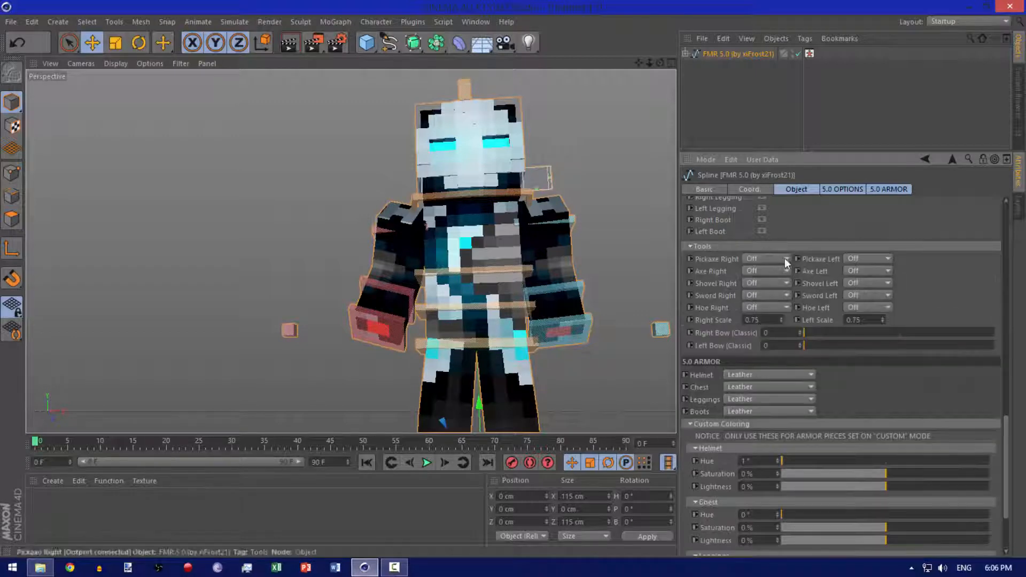
{"action": "left_click", "coordinate": [861, 292]}
{"action": "left_click", "coordinate": [860, 327]}
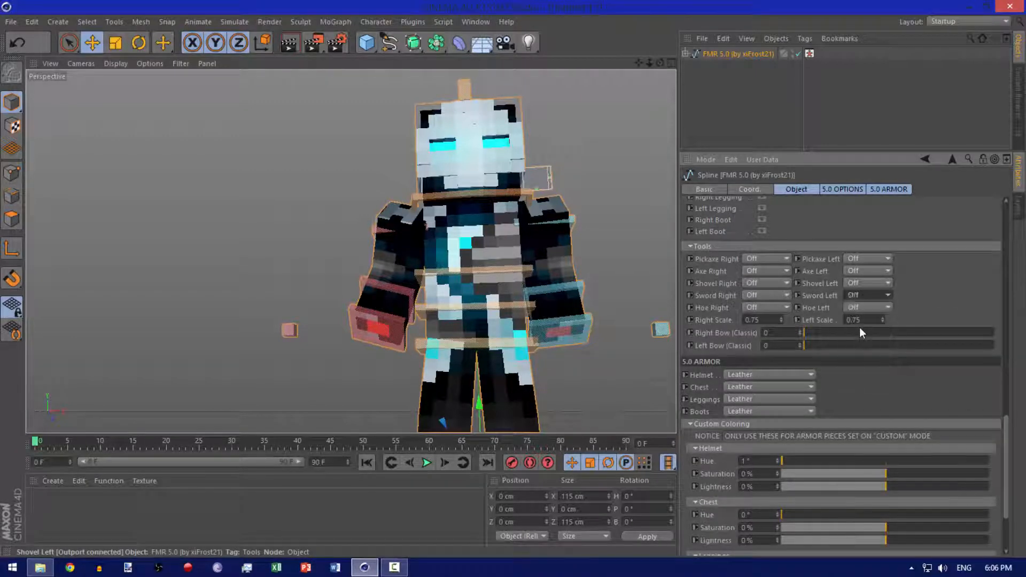
{"action": "left_click", "coordinate": [884, 295]}
{"action": "left_click", "coordinate": [872, 370]}
Step: Try to reposition the sword in the character's left hand and undo the move
{"action": "left_click_drag", "start_coordinate": [626, 331], "coordinate": [630, 298]}
{"action": "left_click", "coordinate": [598, 319]}
{"action": "left_click_drag", "start_coordinate": [660, 63], "coordinate": [634, 80]}
{"action": "left_click", "coordinate": [589, 323]}
{"action": "left_click_drag", "start_coordinate": [589, 323], "coordinate": [636, 320]}
{"action": "left_click", "coordinate": [18, 43]}
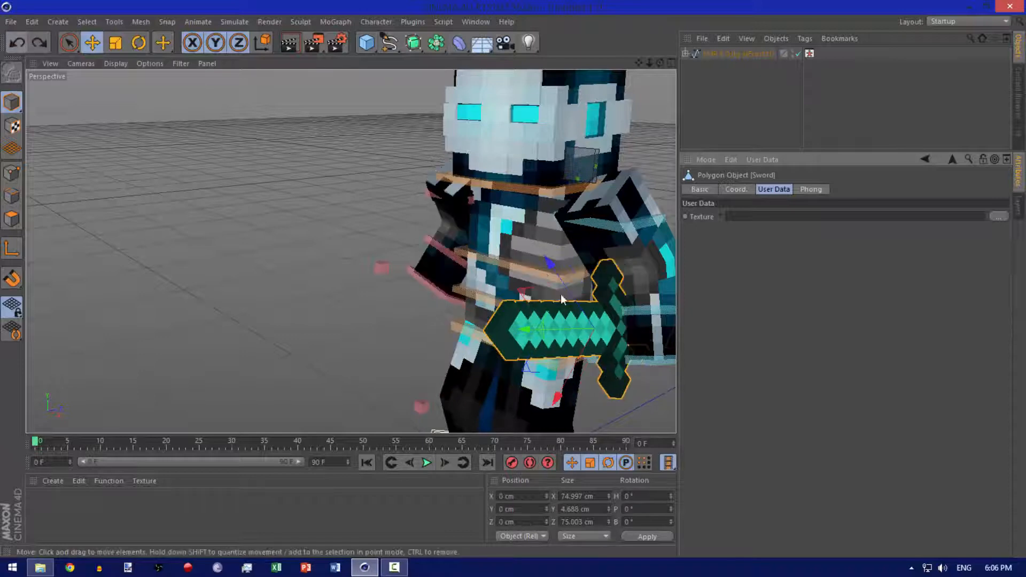
Step: Move the goalArmL_L hand controller to about X 11.3 cm, Y 7 cm, Z 5.2 cm
{"action": "left_click_drag", "start_coordinate": [663, 358], "coordinate": [641, 353]}
{"action": "left_click_drag", "start_coordinate": [660, 63], "coordinate": [738, 45]}
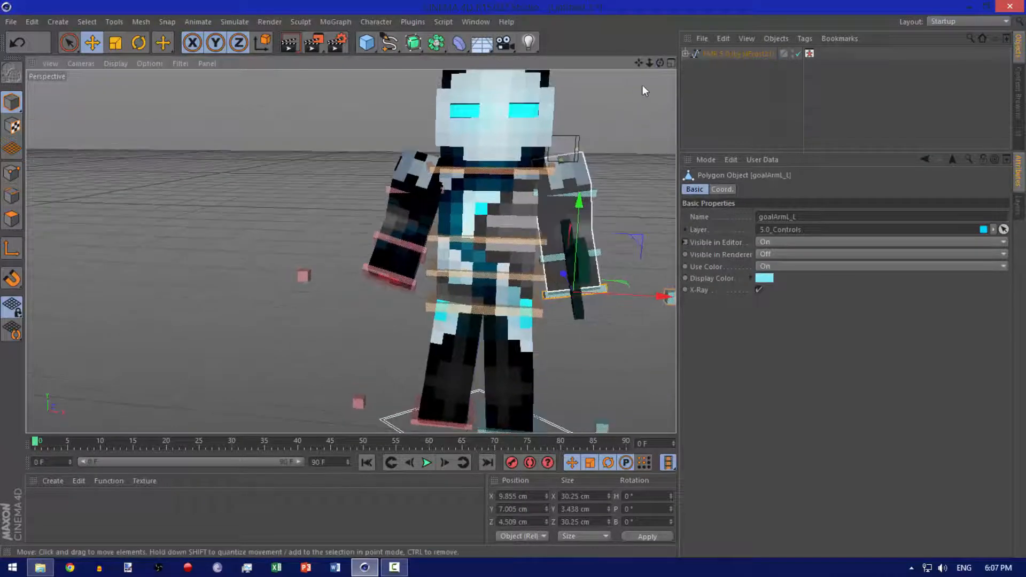
{"action": "left_click_drag", "start_coordinate": [556, 271], "coordinate": [635, 308], "text": "alt"}
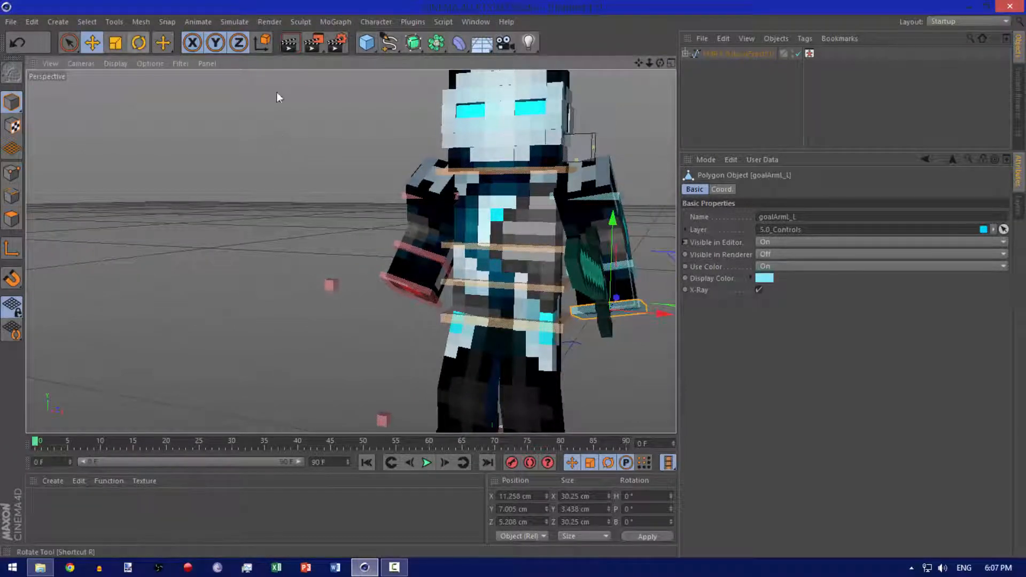
Step: Rotate the goalArmL_L controller to about H -25.9°, P -3.9°, B -1.5° and move it so the sword crosses in front of the torso
{"action": "left_click", "coordinate": [138, 43]}
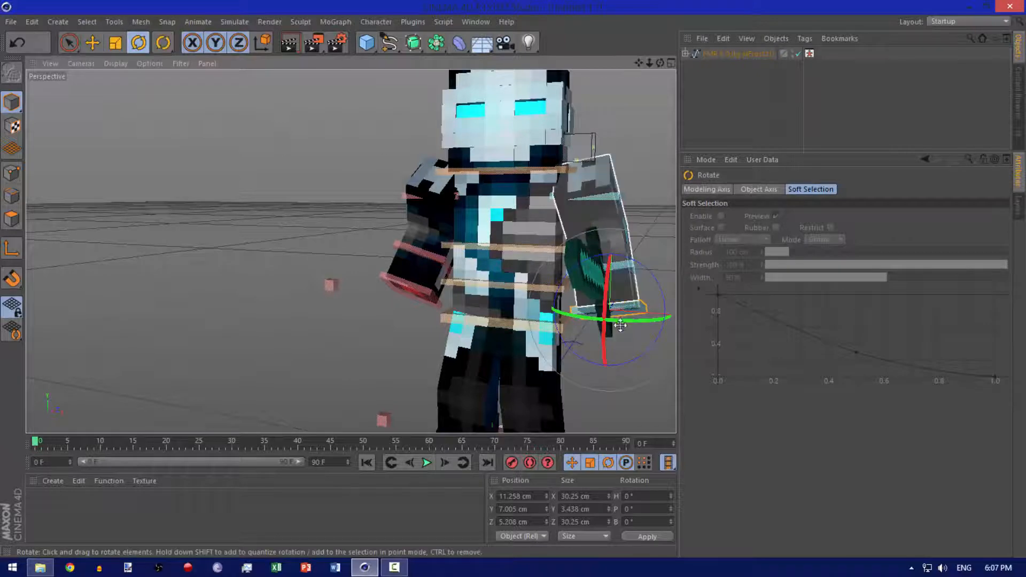
{"action": "left_click_drag", "start_coordinate": [620, 325], "coordinate": [597, 302]}
{"action": "key", "text": "e"}
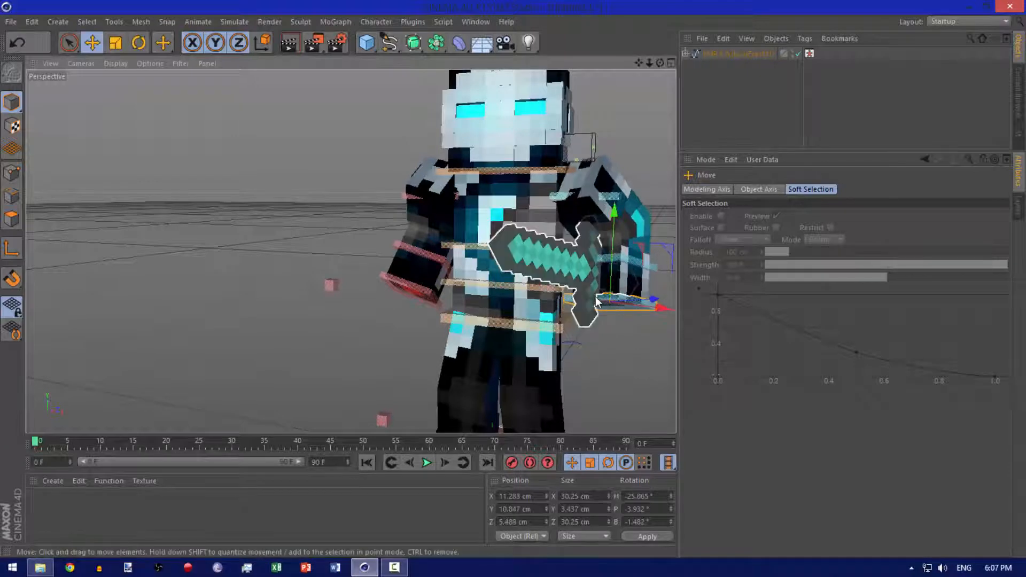
{"action": "left_click_drag", "start_coordinate": [660, 306], "coordinate": [629, 299]}
{"action": "left_click_drag", "start_coordinate": [650, 63], "coordinate": [484, 81]}
{"action": "left_click_drag", "start_coordinate": [649, 63], "coordinate": [596, 108]}
{"action": "left_click", "coordinate": [394, 568]}
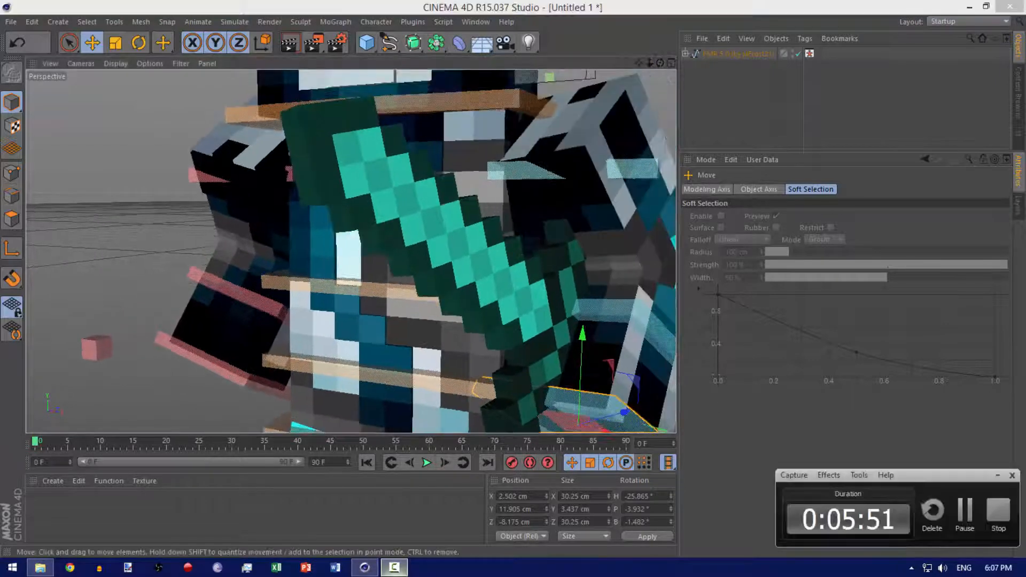
{"action": "left_click", "coordinate": [739, 454]}
{"action": "left_click", "coordinate": [998, 475]}
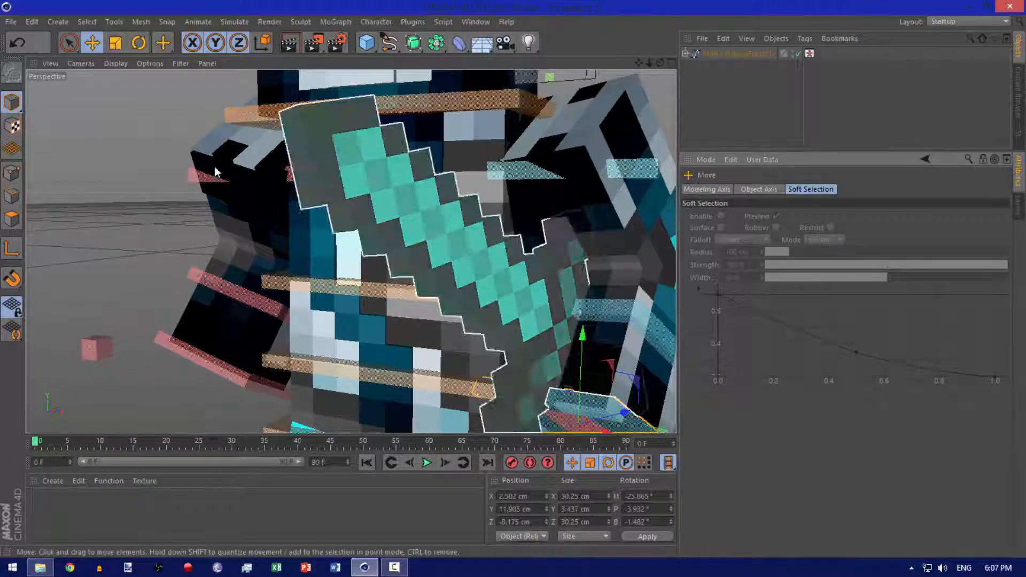
{"action": "left_click", "coordinate": [69, 42]}
{"action": "left_click", "coordinate": [12, 219]}
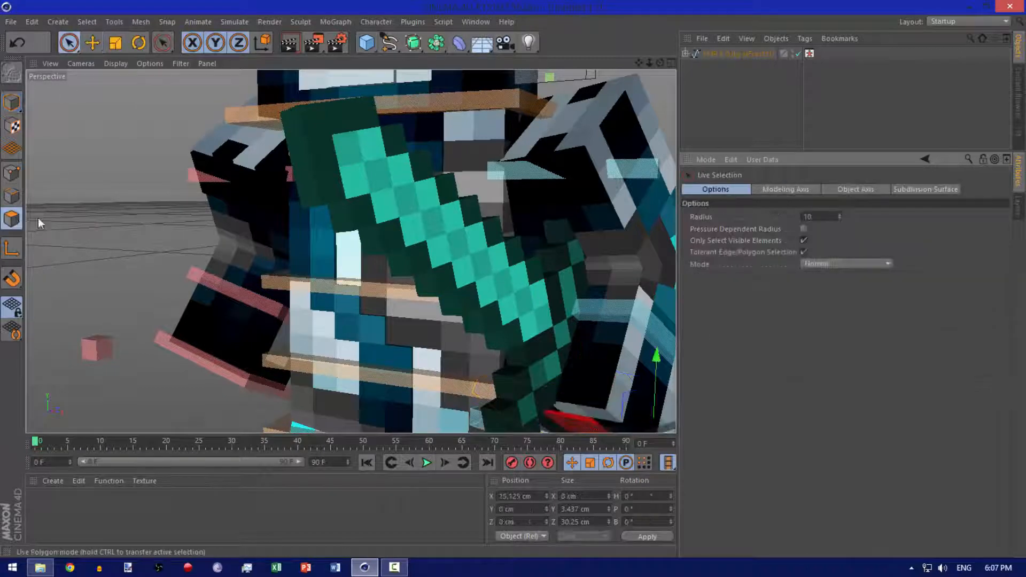
{"action": "left_click", "coordinate": [11, 101]}
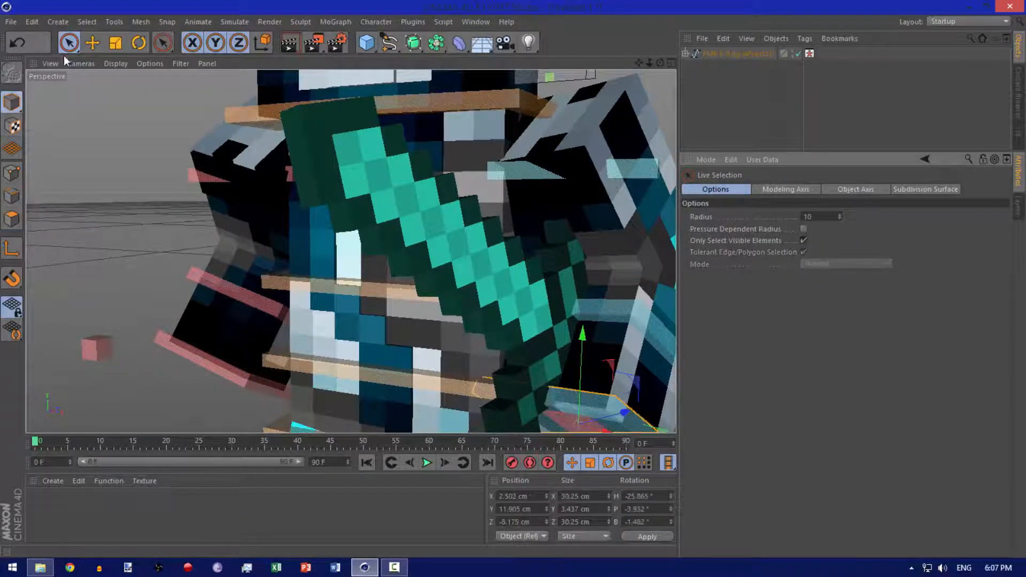
Step: Select the Sword object and, in polygon mode, live-select the diagonal row of polygons along the middle of its blade
{"action": "left_click", "coordinate": [92, 43]}
{"action": "left_click", "coordinate": [413, 182]}
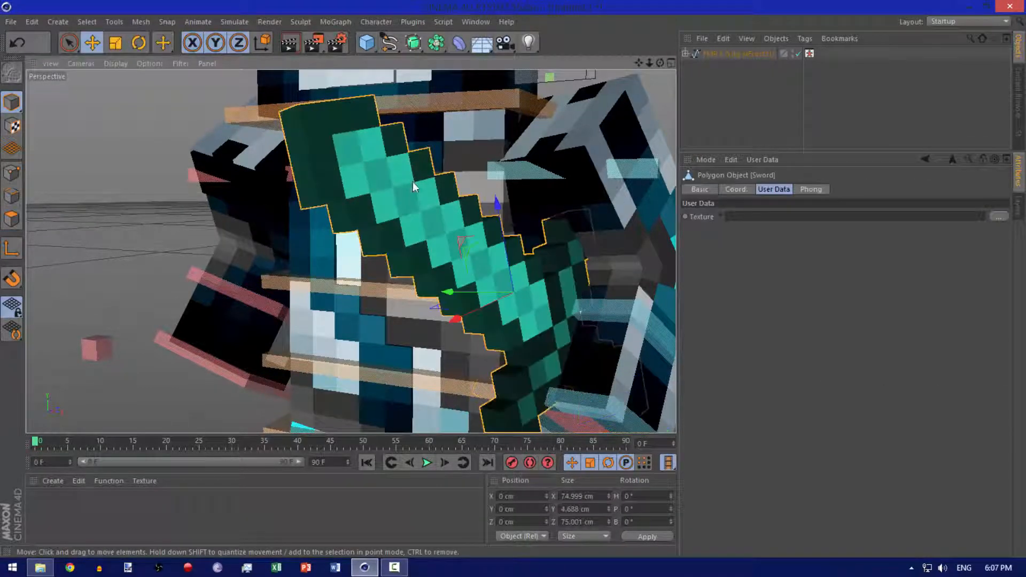
{"action": "left_click", "coordinate": [12, 218]}
{"action": "left_click", "coordinate": [70, 43]}
{"action": "mouse_move", "coordinate": [358, 149]}
{"action": "left_mouse_down"}
{"action": "mouse_move", "coordinate": [542, 313]}
{"action": "mouse_move", "coordinate": [525, 272]}
{"action": "left_mouse_up"}
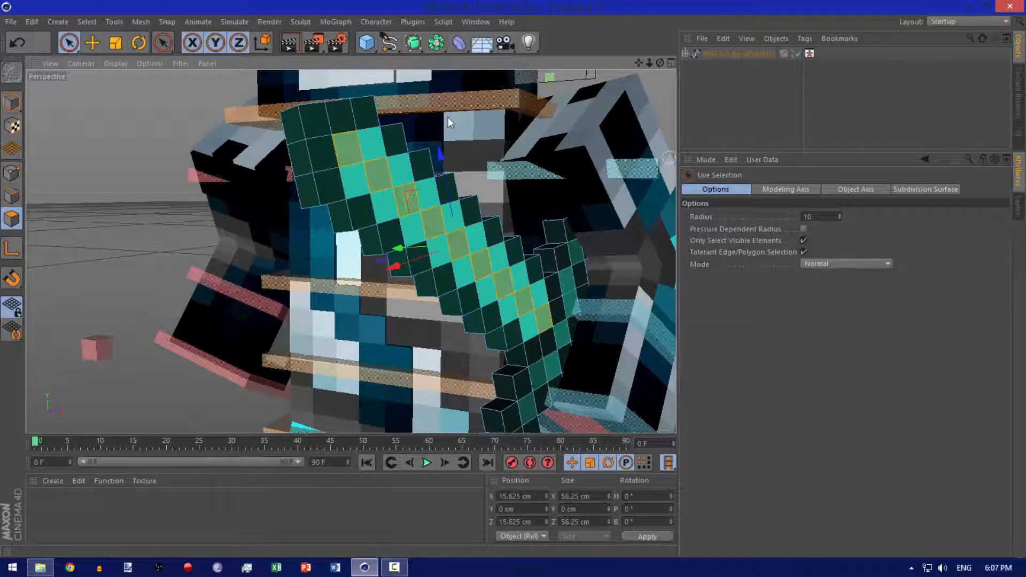
Step: Extrude the selected blade polygons with an offset of 1.3 cm
{"action": "key", "text": "d"}
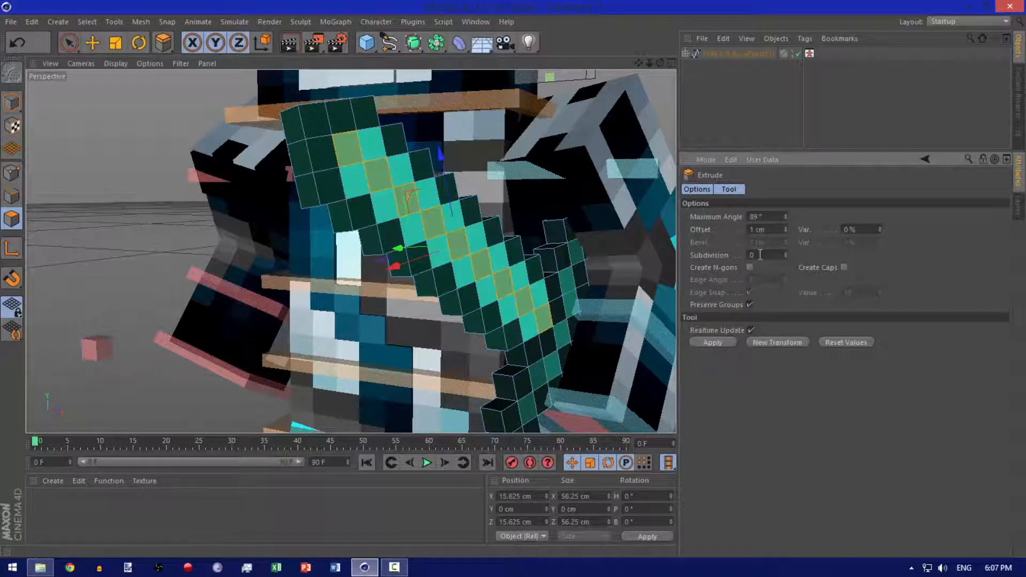
{"action": "left_click", "coordinate": [714, 342]}
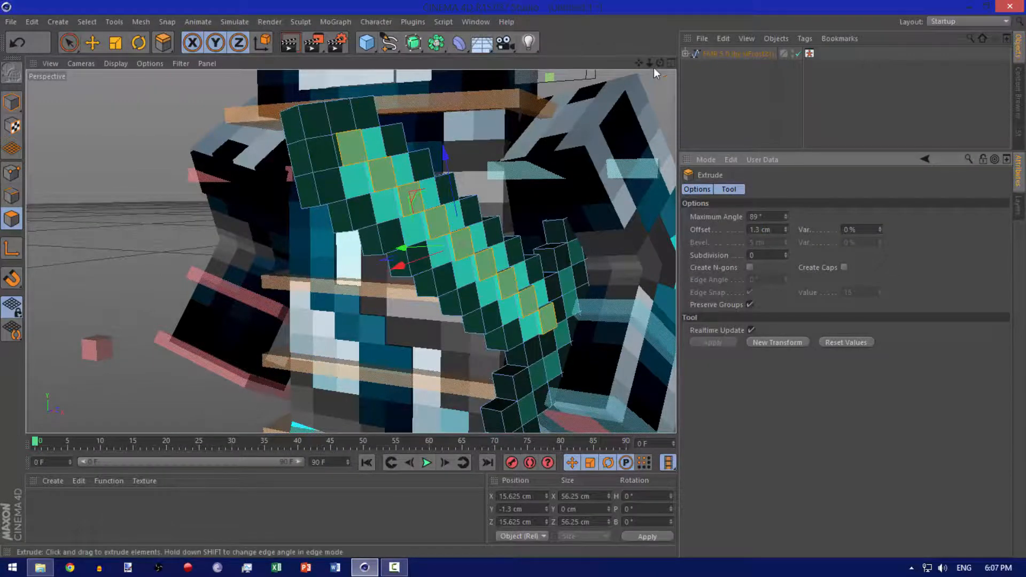
{"action": "left_click_drag", "start_coordinate": [660, 63], "coordinate": [105, 81]}
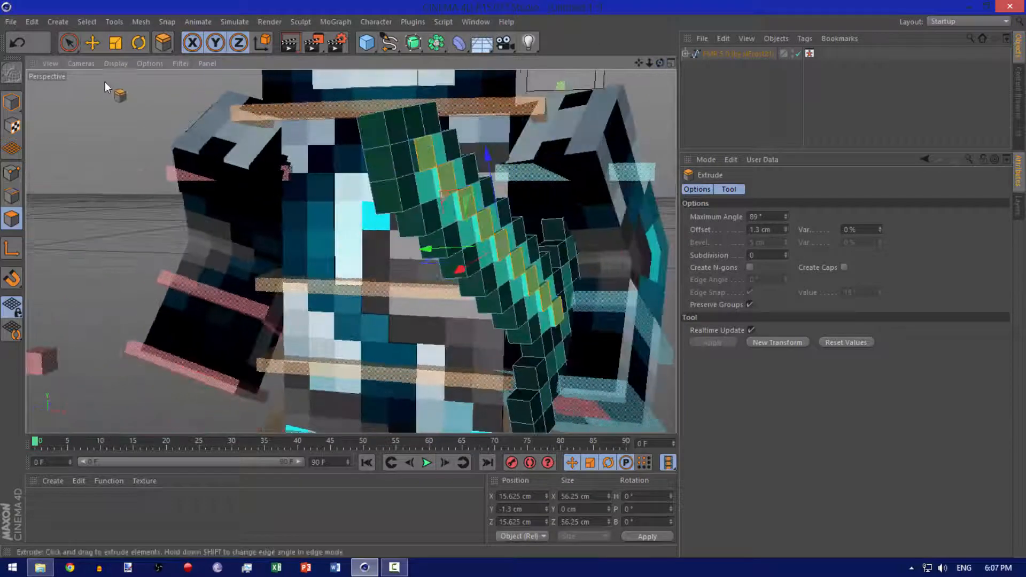
Step: Leave polygon editing for model mode and frame the whole character, from head to feet, for the render
{"action": "key", "text": "e"}
{"action": "left_click", "coordinate": [12, 102]}
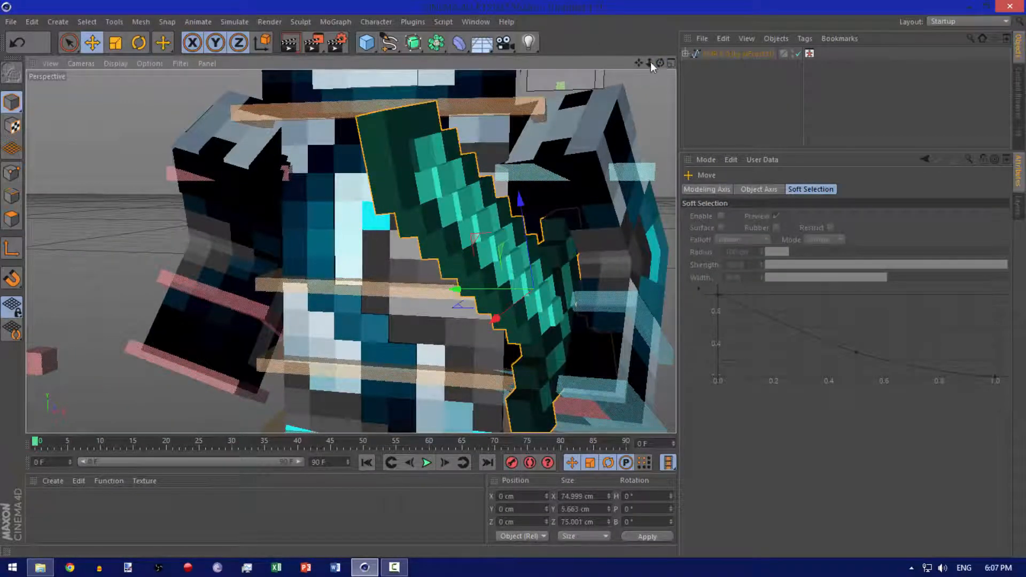
{"action": "left_click_drag", "start_coordinate": [650, 62], "coordinate": [628, 74]}
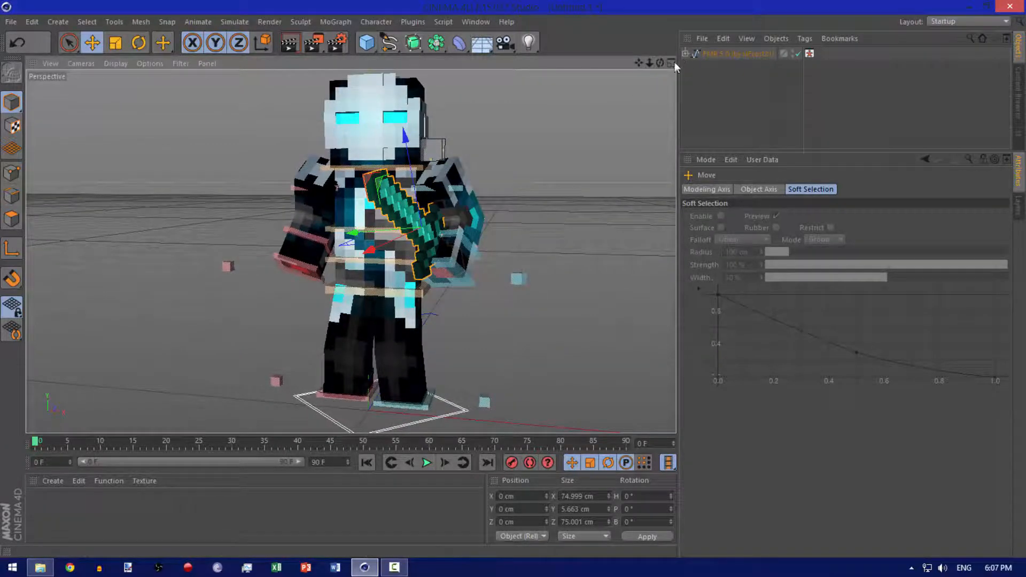
{"action": "left_click_drag", "start_coordinate": [660, 63], "coordinate": [660, 63]}
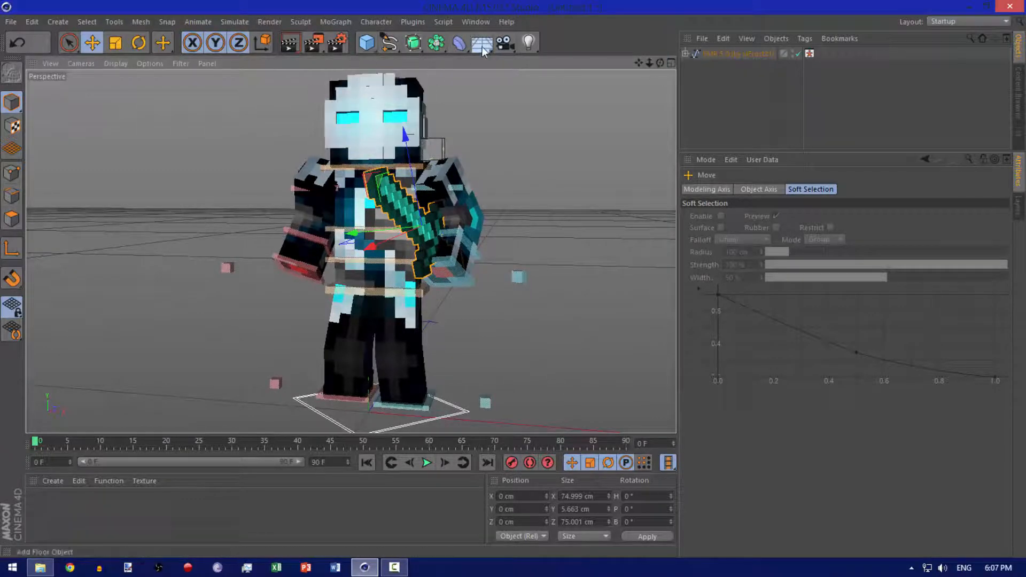
Step: Add a Physical Sky to the scene and rotate it to about H -2.2°, P -9.8°, B -0.4°
{"action": "left_click", "coordinate": [56, 22]}
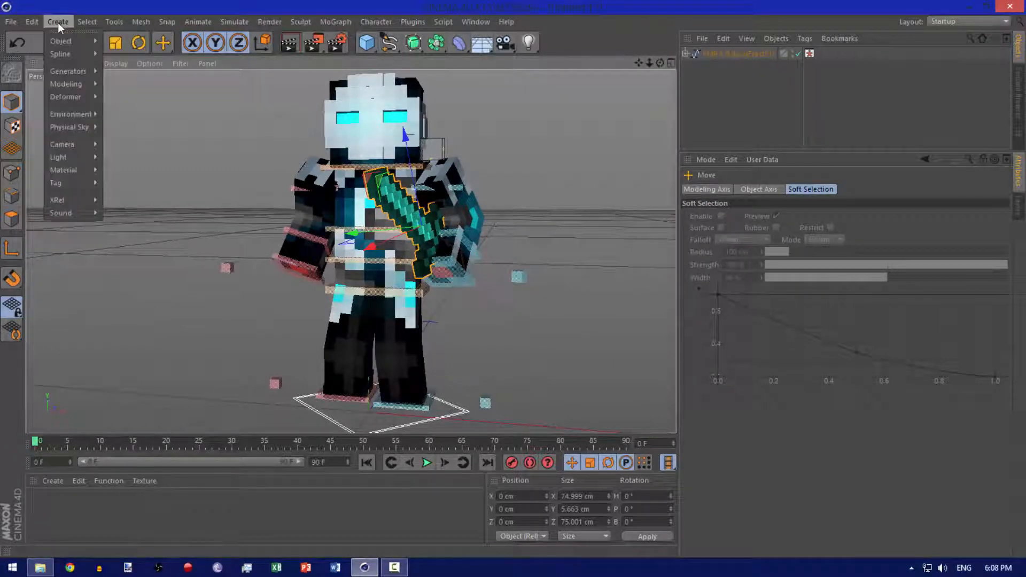
{"action": "mouse_move", "coordinate": [76, 123]}
{"action": "left_click", "coordinate": [128, 122]}
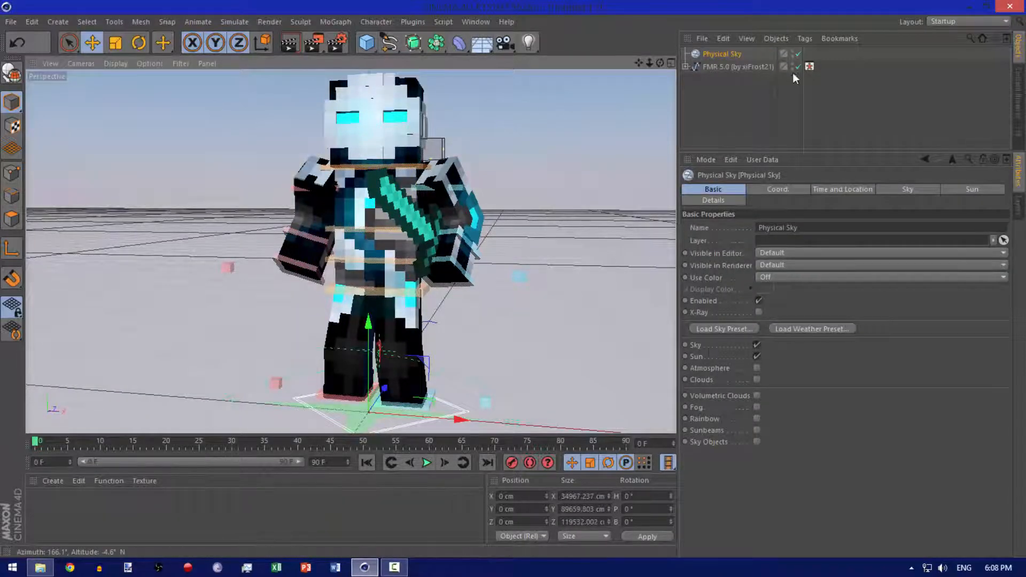
{"action": "left_click", "coordinate": [138, 44]}
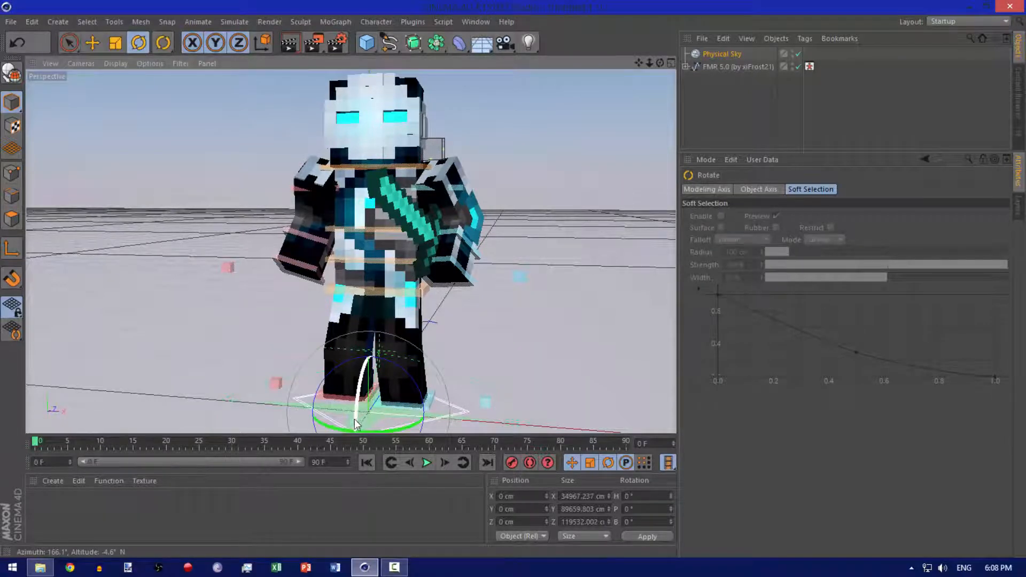
{"action": "mouse_move", "coordinate": [356, 424]}
{"action": "left_mouse_down"}
{"action": "mouse_move", "coordinate": [342, 418]}
{"action": "mouse_move", "coordinate": [376, 413]}
{"action": "mouse_move", "coordinate": [362, 412]}
{"action": "left_mouse_up"}
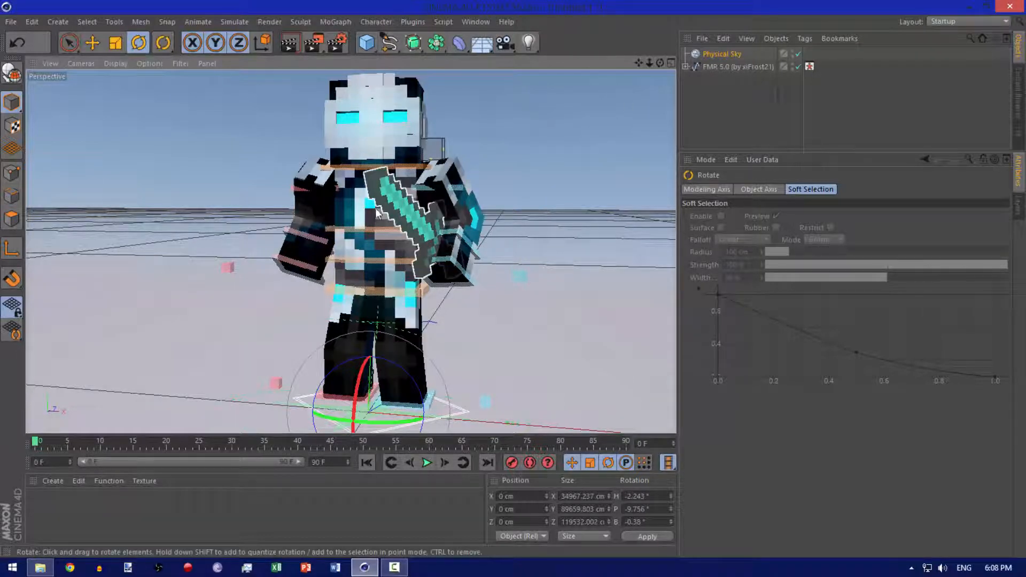
Step: Render the posed character to the Picture Viewer and enlarge the viewer so the full frame can be seen
{"action": "left_click", "coordinate": [319, 46]}
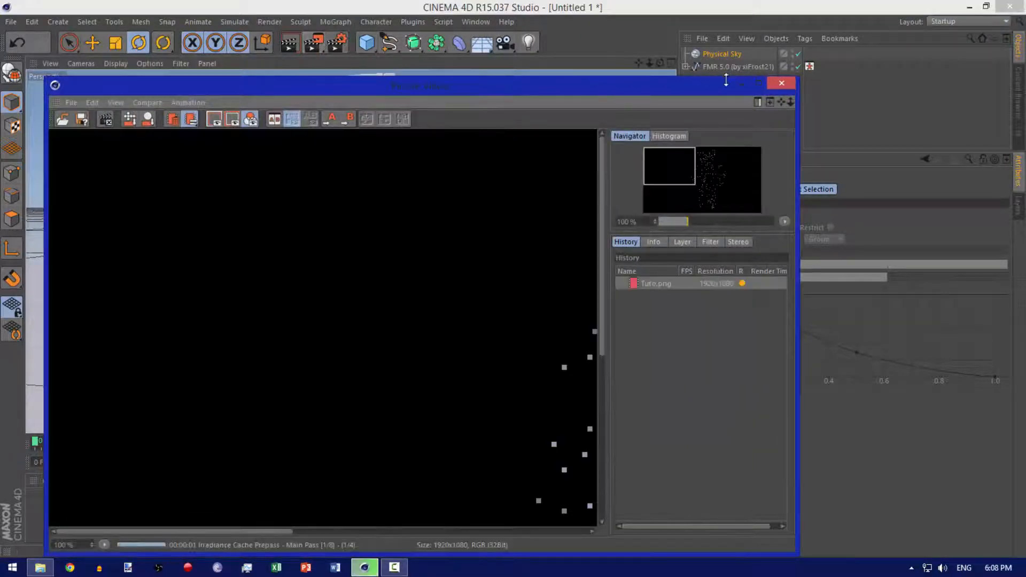
{"action": "left_click", "coordinate": [758, 84]}
{"action": "scroll", "coordinate": [444, 257], "scroll_direction": "down", "scroll_amount": 3}
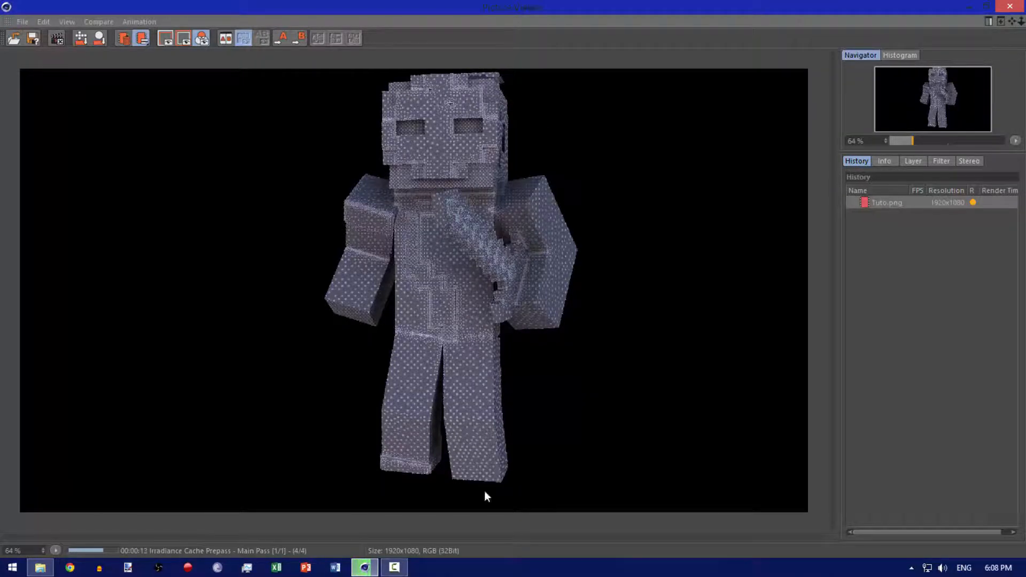
{"action": "left_click", "coordinate": [405, 569]}
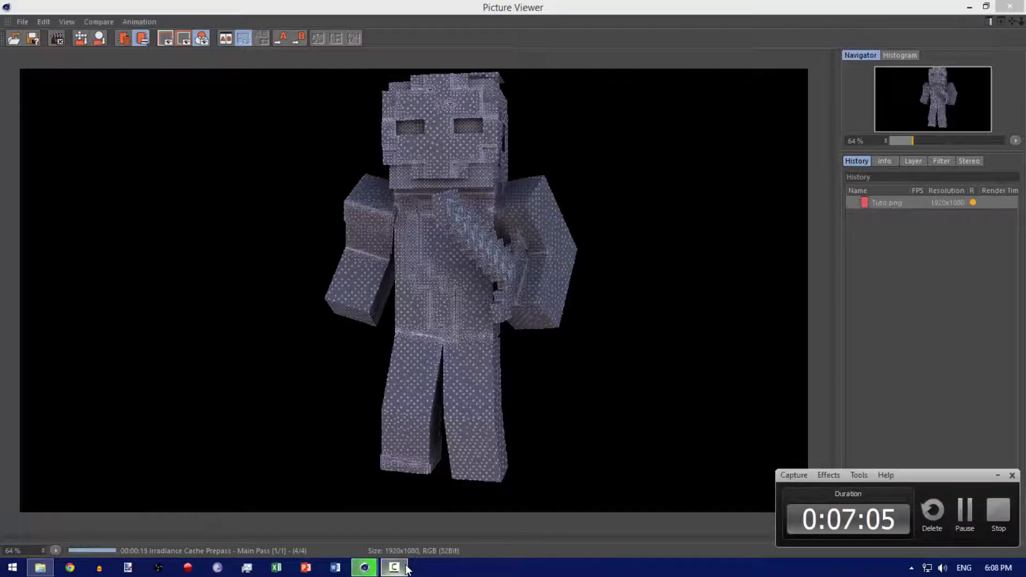
{"action": "left_click", "coordinate": [996, 475]}
{"action": "left_click", "coordinate": [394, 569]}
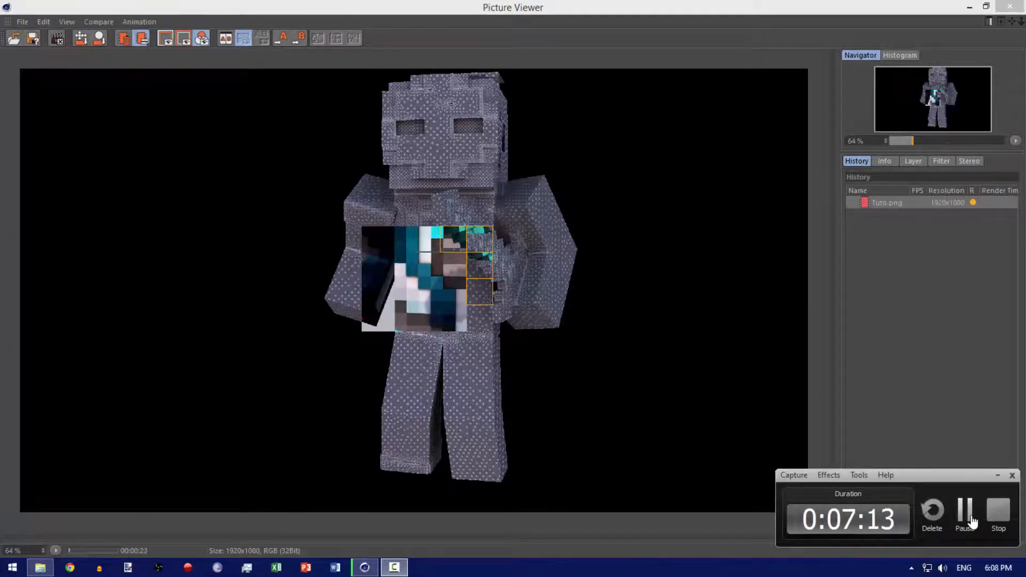
{"action": "left_click", "coordinate": [966, 514]}
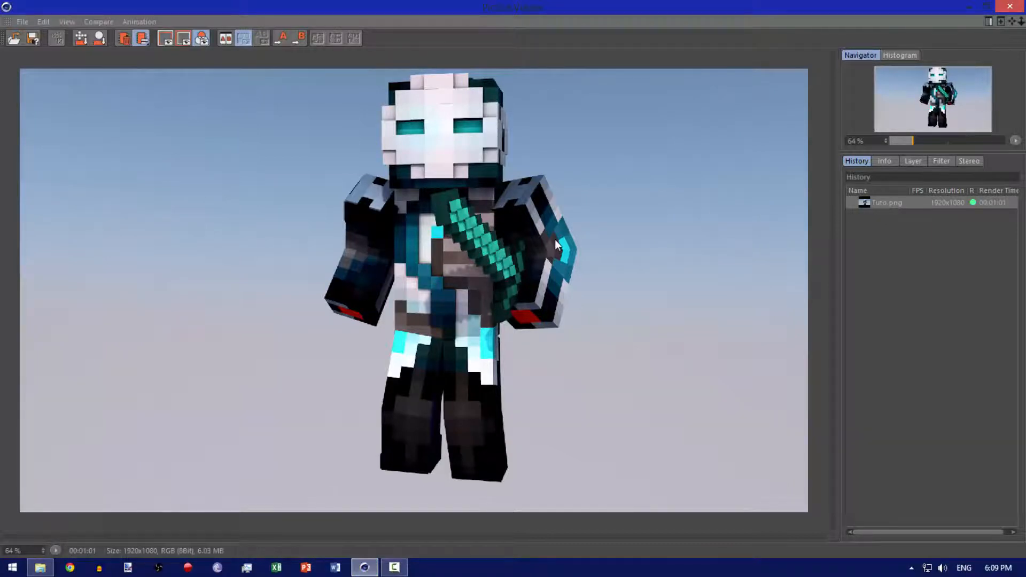
Step: Close the finished render and review the Save options in the render settings, including the PNG format and Alpha Channel
{"action": "left_click", "coordinate": [1010, 6]}
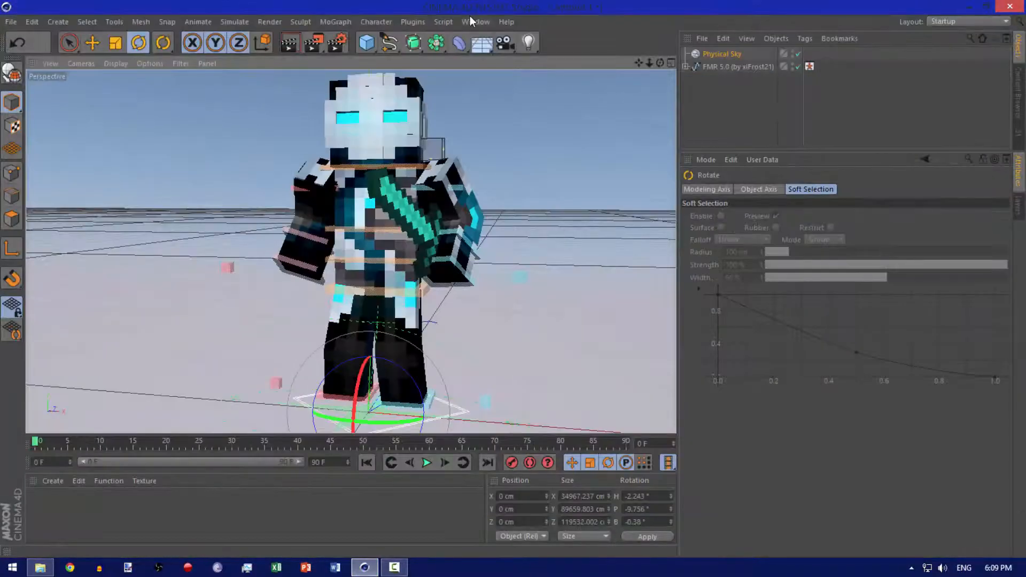
{"action": "left_click", "coordinate": [332, 44]}
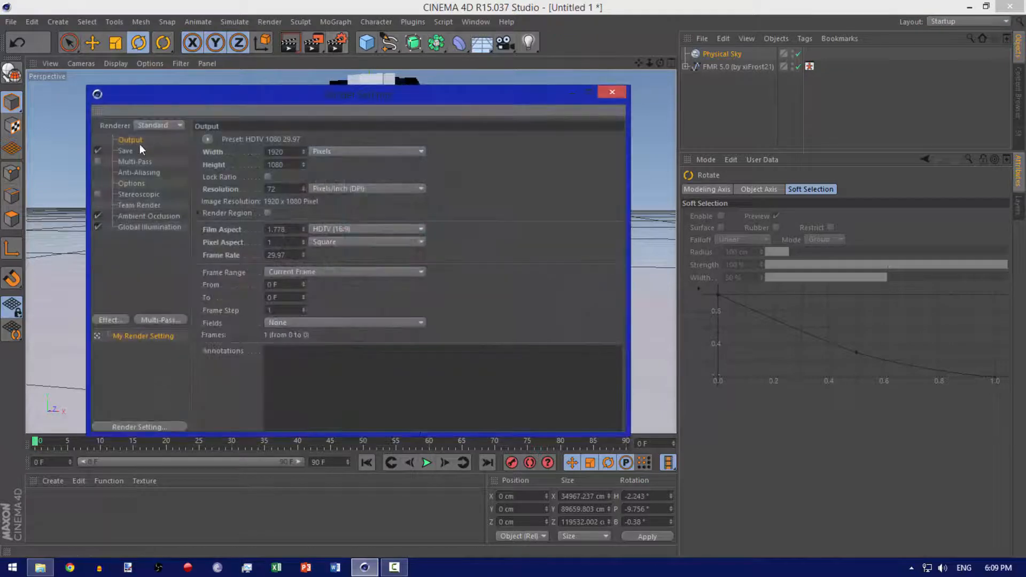
{"action": "left_click", "coordinate": [125, 151]}
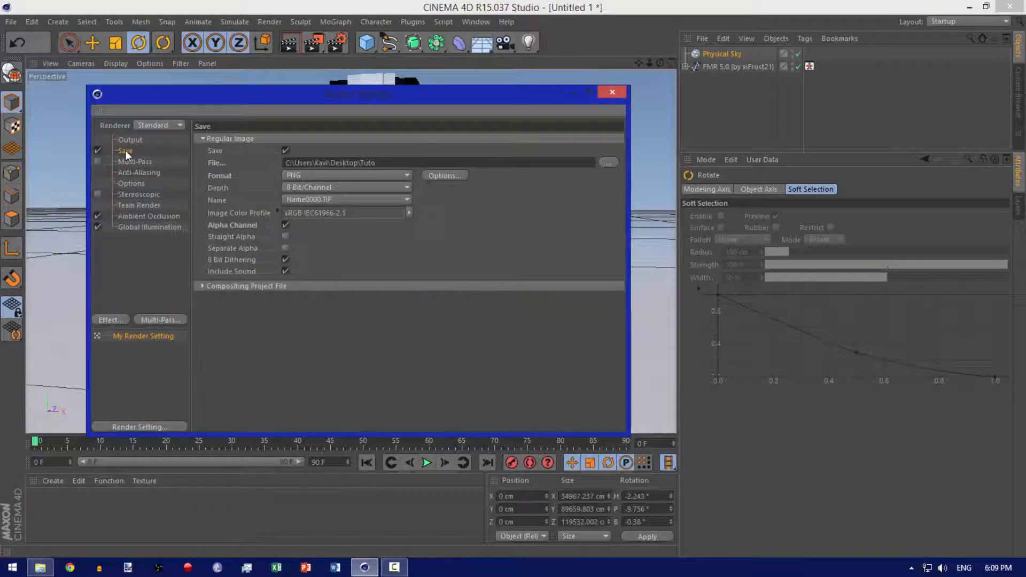
{"action": "left_click", "coordinate": [286, 226]}
{"action": "left_click", "coordinate": [613, 93]}
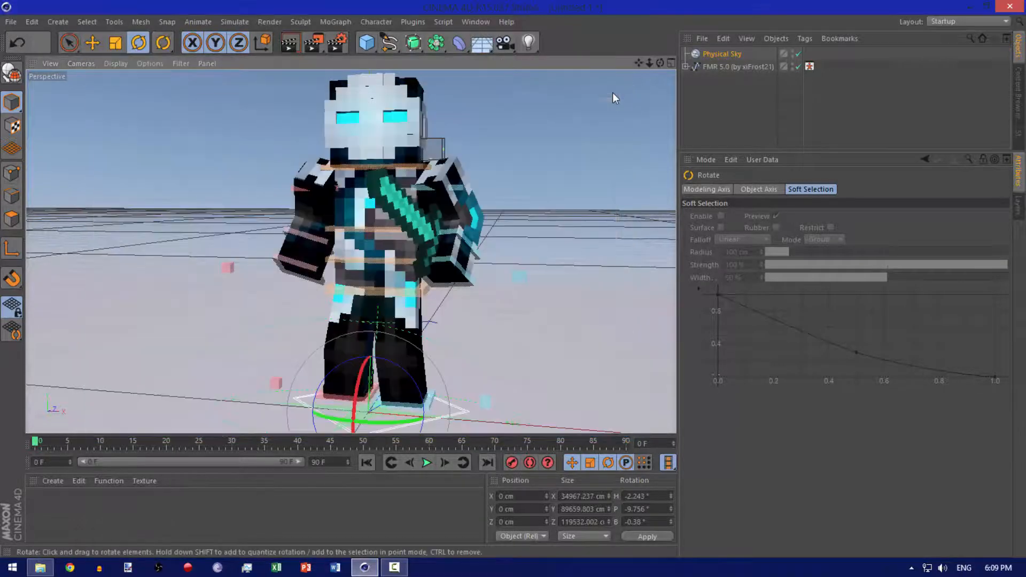
Step: Quit Cinema 4D without saving the Untitled 1 project
{"action": "left_click", "coordinate": [1010, 7]}
{"action": "left_click", "coordinate": [524, 337]}
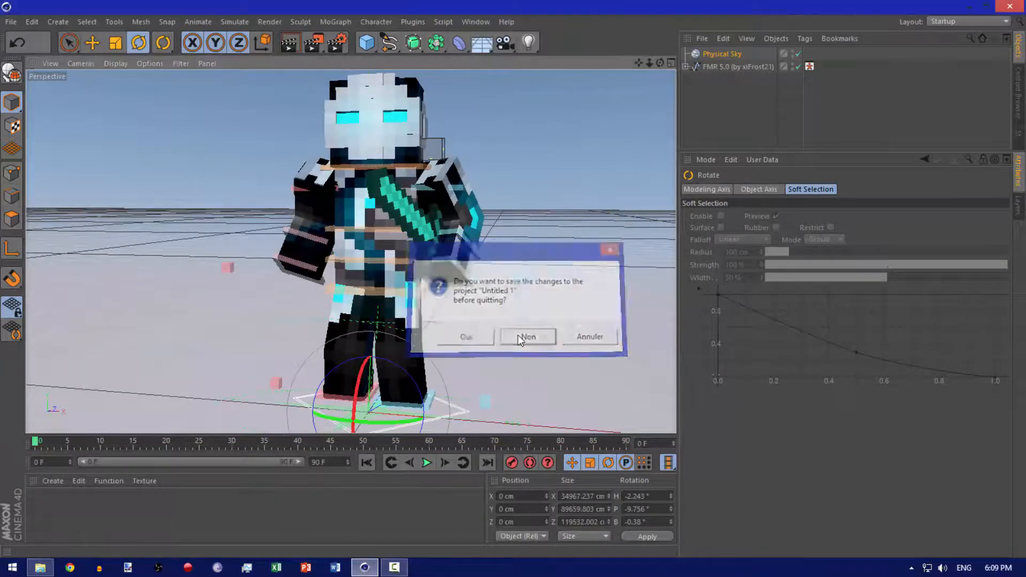
Step: Open the rendered Tuto image from the desktop in the photo viewer and inspect the character's face up close
{"action": "double_click", "coordinate": [27, 107]}
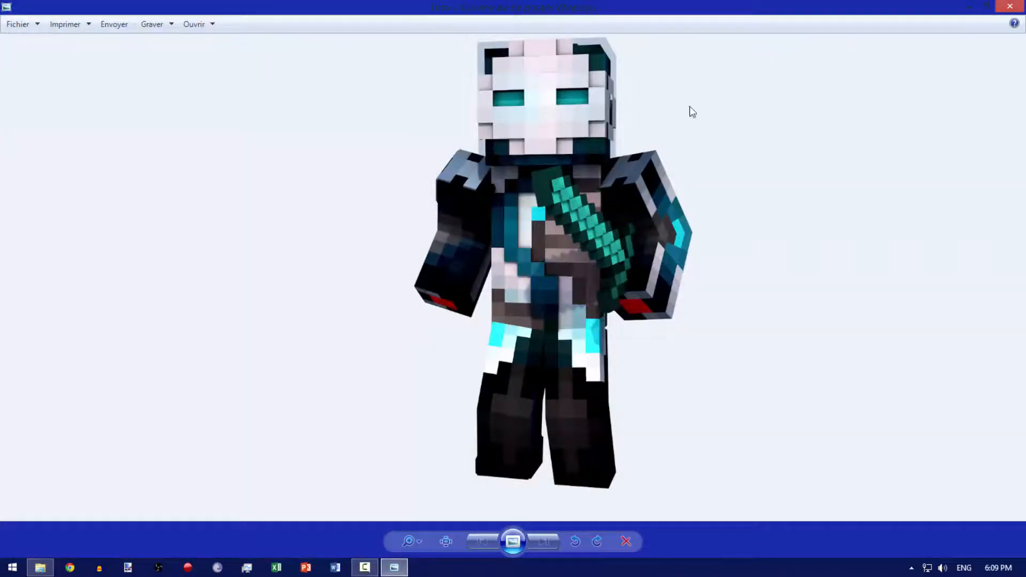
{"action": "scroll", "coordinate": [552, 271], "scroll_direction": "up", "scroll_amount": 8}
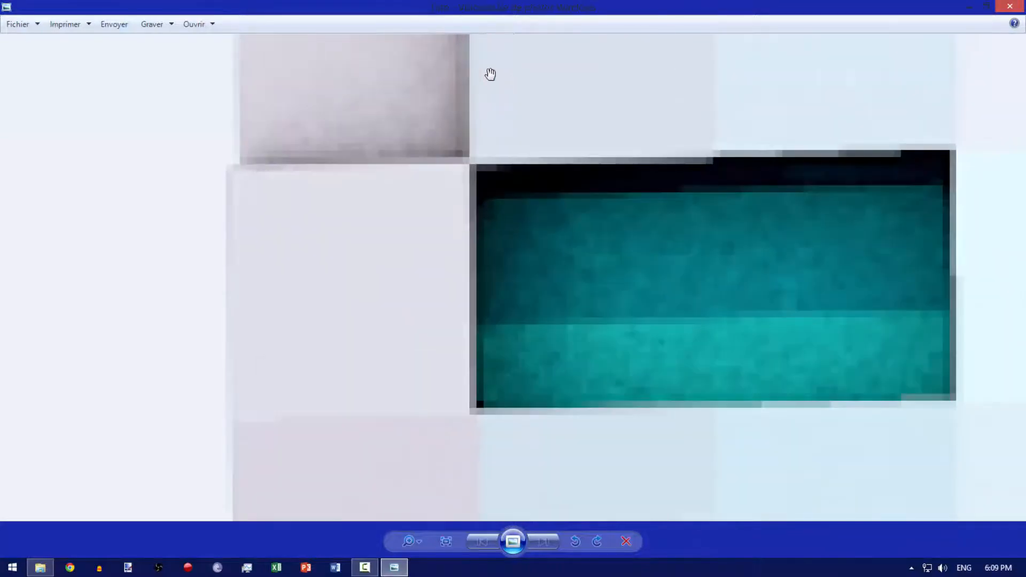
{"action": "left_click_drag", "start_coordinate": [488, 74], "coordinate": [453, 428]}
{"action": "key", "text": "alt+F4"}
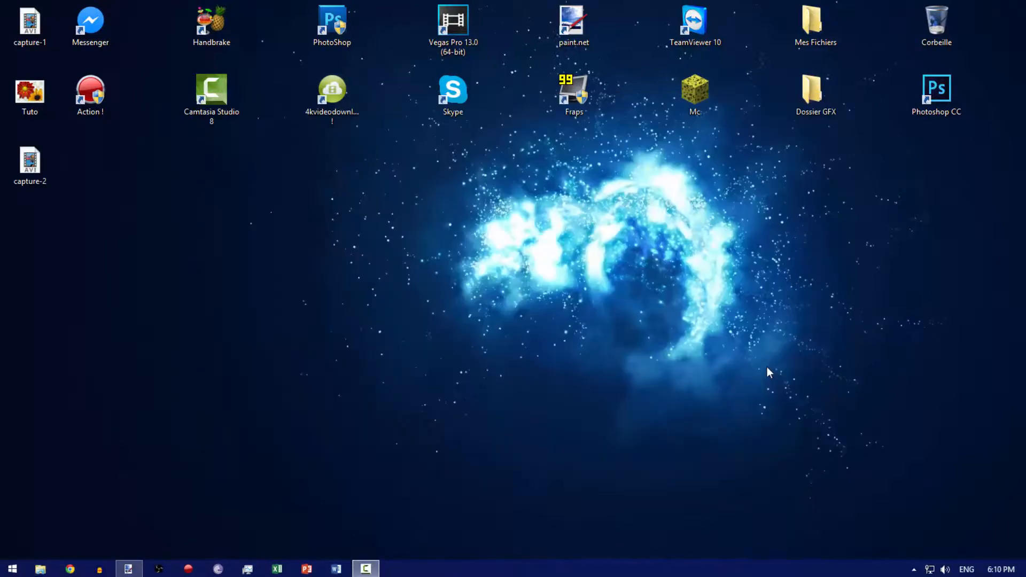
{"action": "double_click", "coordinate": [37, 107]}
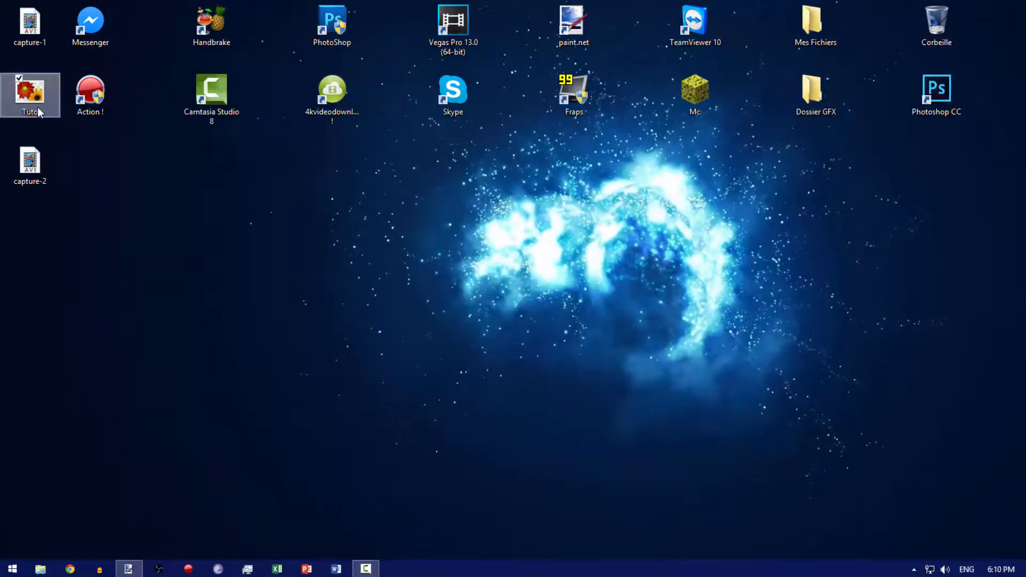
{"action": "scroll", "coordinate": [481, 376], "scroll_direction": "up", "scroll_amount": 2}
{"action": "left_click_drag", "start_coordinate": [481, 376], "coordinate": [381, 543]}
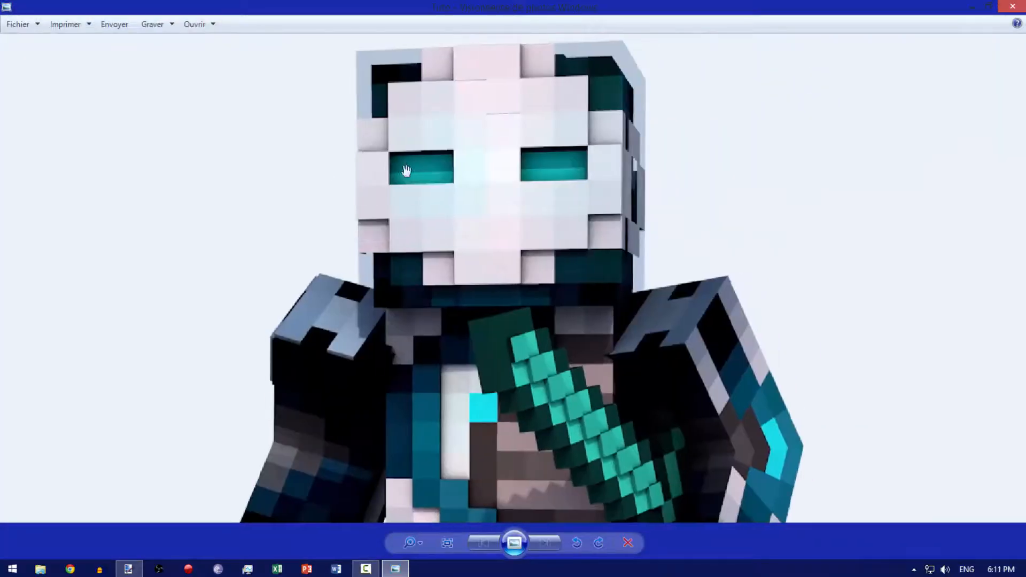
{"action": "key", "text": "alt+F4"}
Step: Switch to paint.net, open the Tuto image from the desktop in it, and maximize the window
{"action": "left_click", "coordinate": [128, 568]}
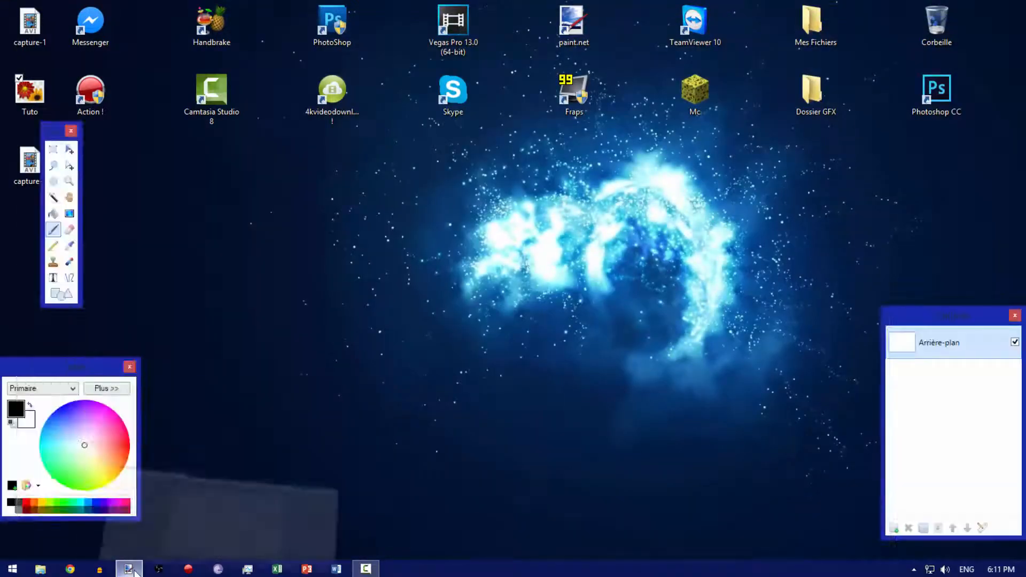
{"action": "double_click", "coordinate": [518, 2]}
{"action": "left_click_drag", "start_coordinate": [31, 94], "coordinate": [568, 248]}
{"action": "left_click", "coordinate": [572, 255]}
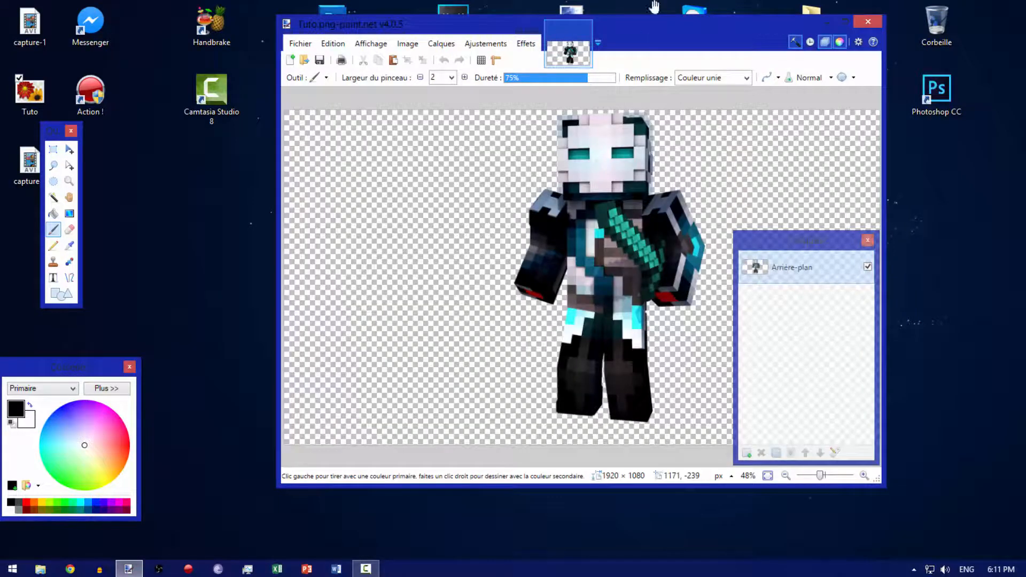
{"action": "double_click", "coordinate": [661, 24]}
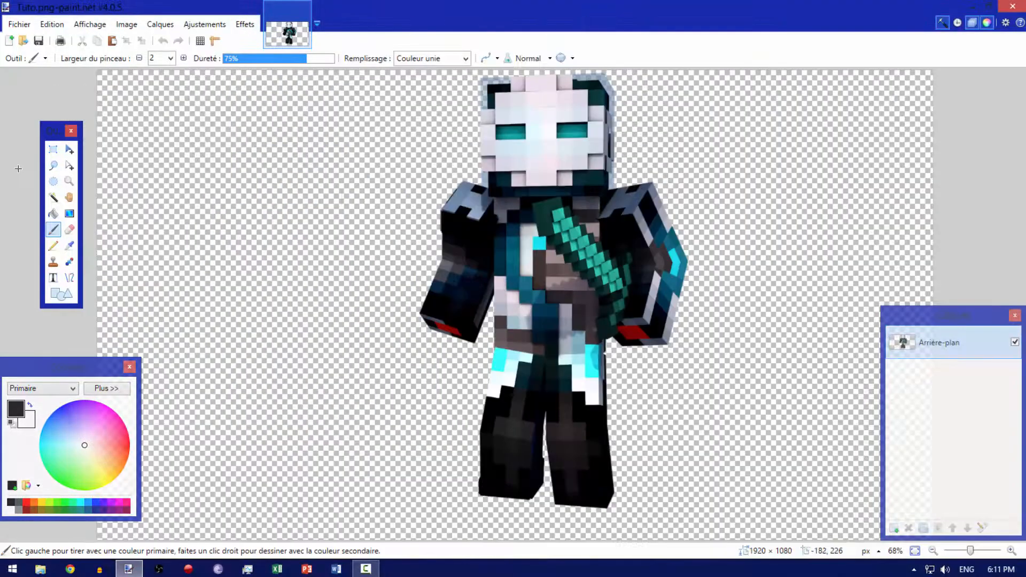
Step: Cut away the halo around the character's head using the Magic Wand at 50% tolerance, and close paint.net
{"action": "left_click", "coordinate": [54, 198]}
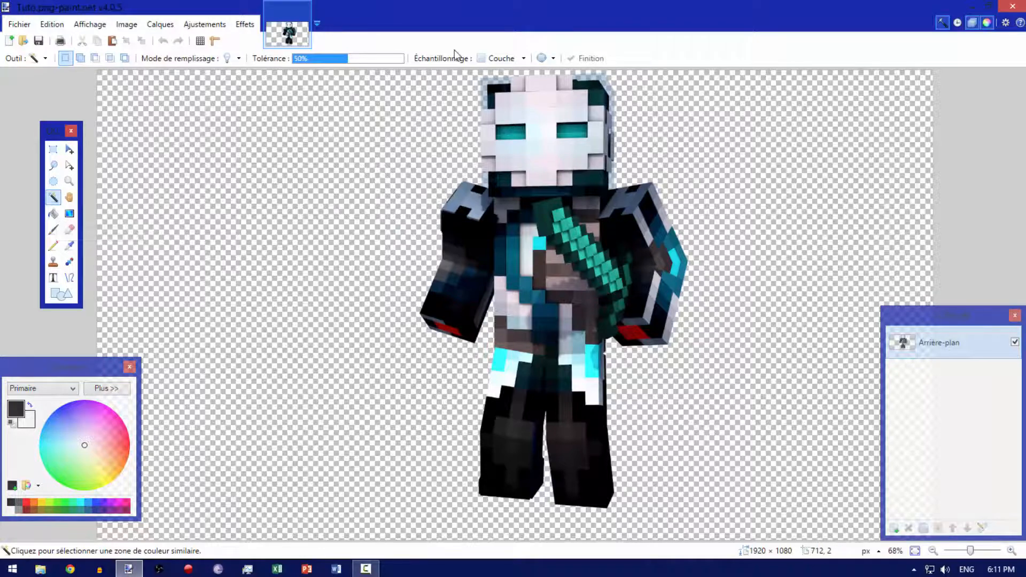
{"action": "left_click", "coordinate": [485, 84]}
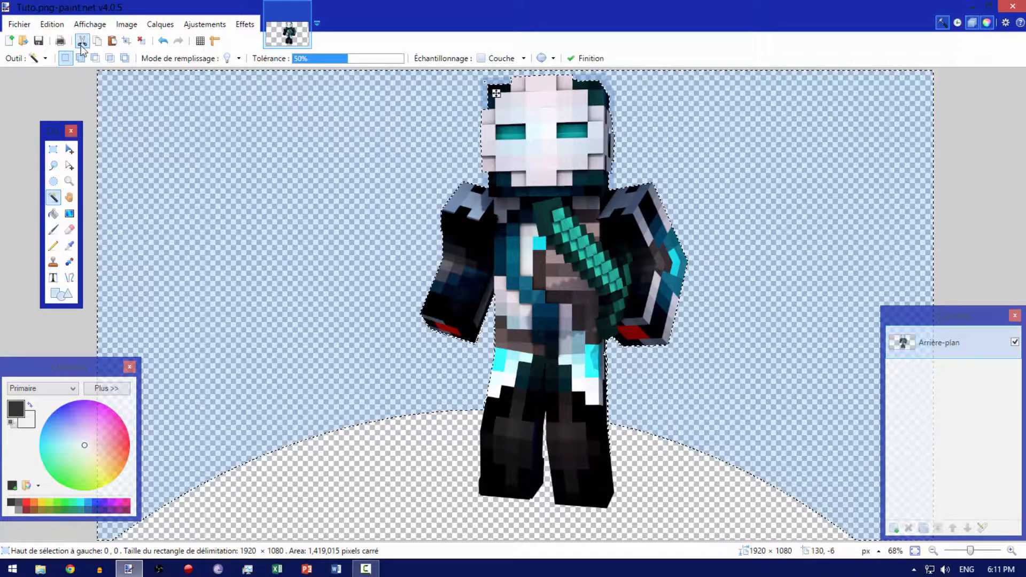
{"action": "key", "text": "ctrl+d"}
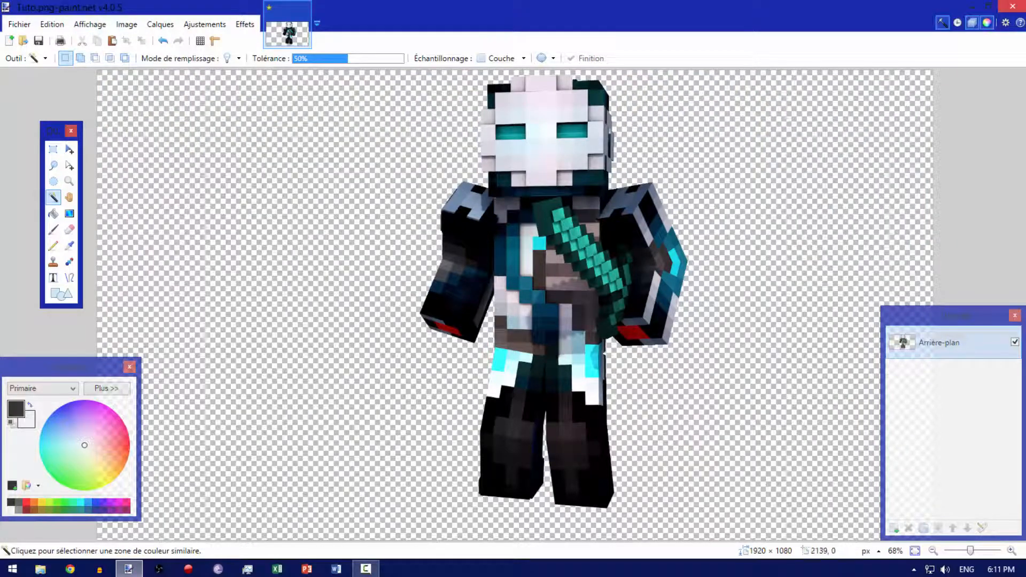
{"action": "left_click", "coordinate": [1013, 6]}
{"action": "left_click", "coordinate": [496, 354]}
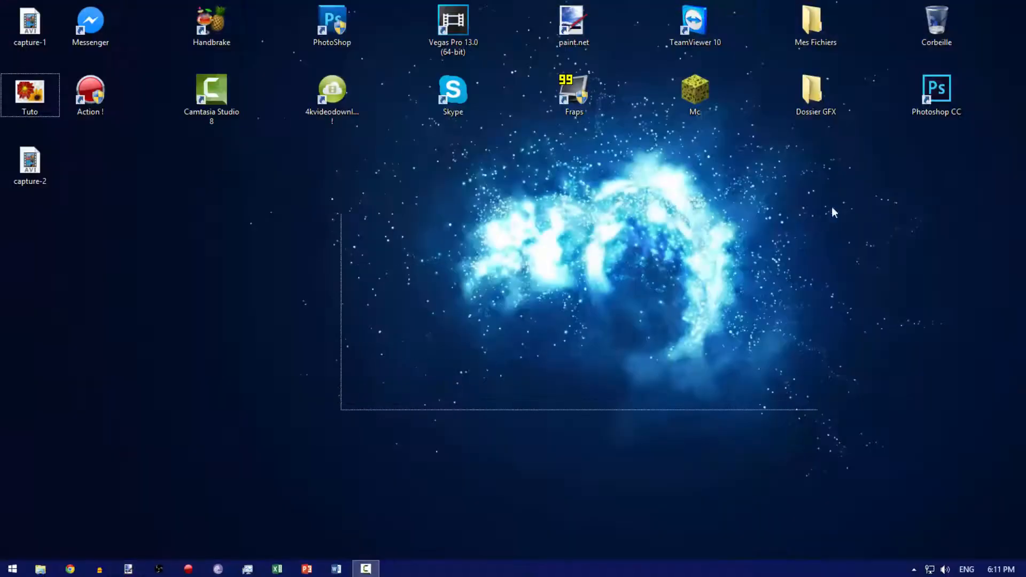